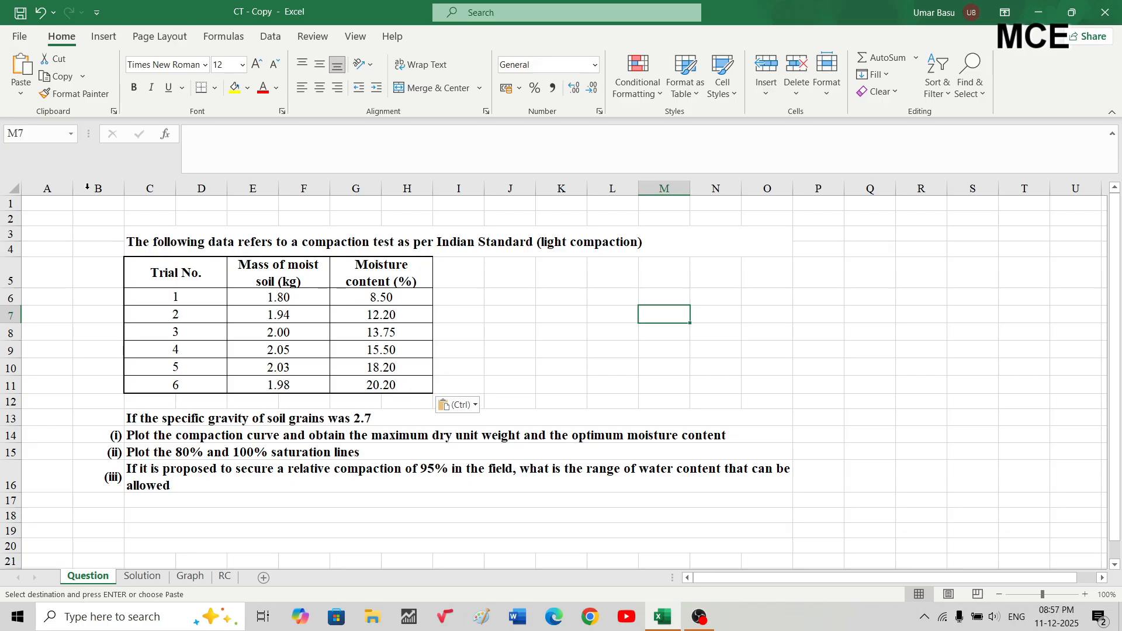
Save the workbook and open the Solution sheet to review the trial number, moist soil mass and moisture content columns
{"action": "left_click", "coordinate": [20, 10]}
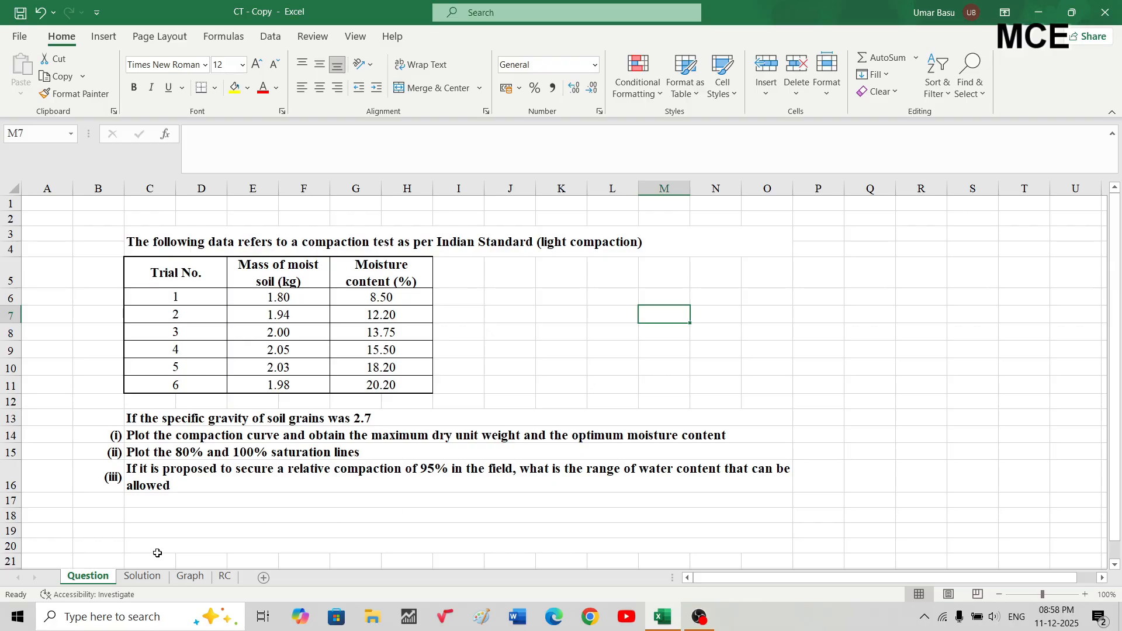
{"action": "left_click", "coordinate": [142, 577]}
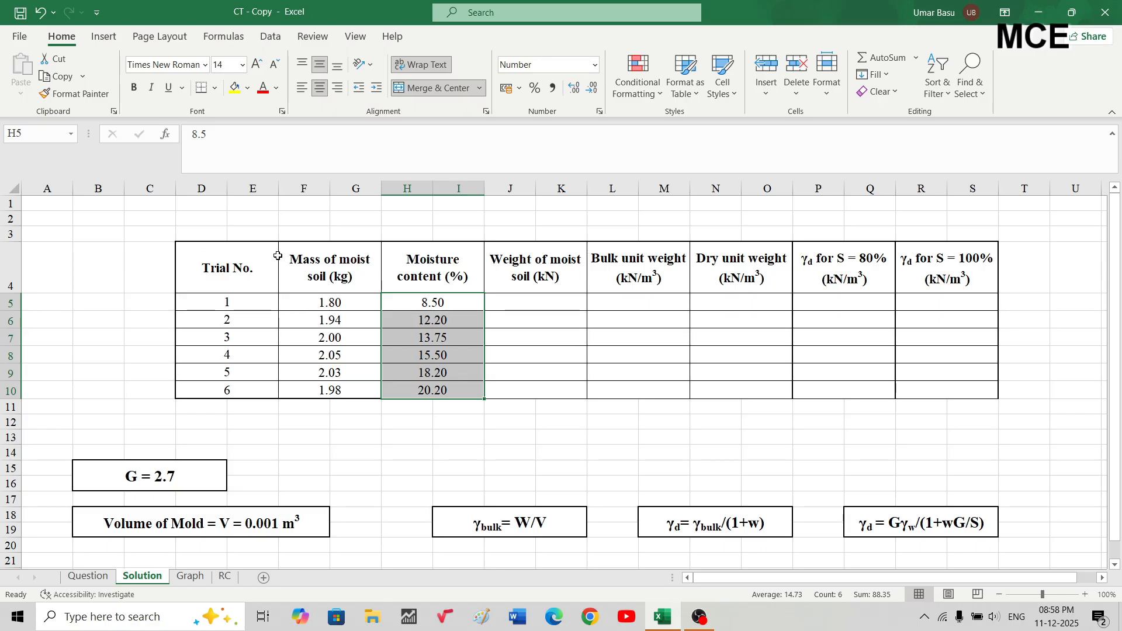
{"action": "left_click", "coordinate": [220, 262]}
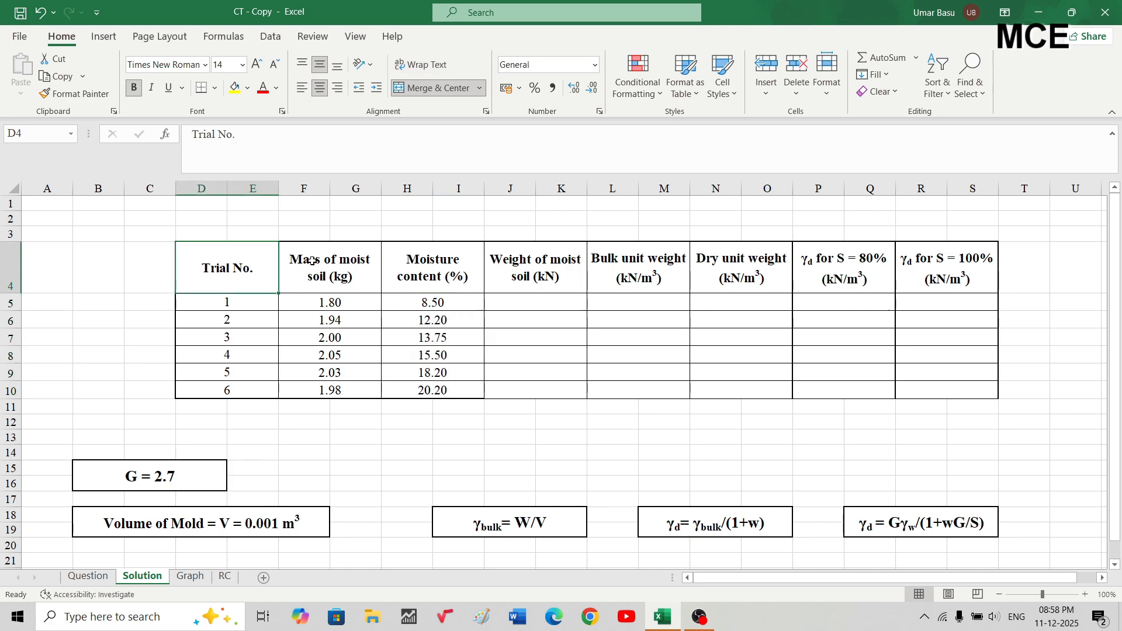
{"action": "left_click", "coordinate": [311, 261]}
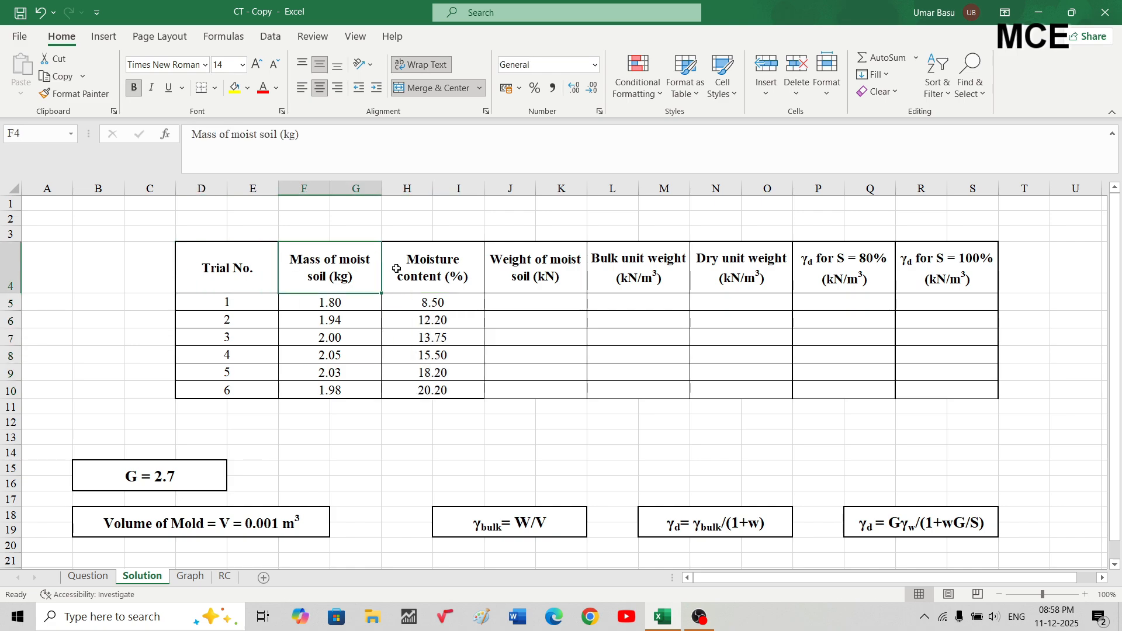
{"action": "left_click", "coordinate": [397, 268]}
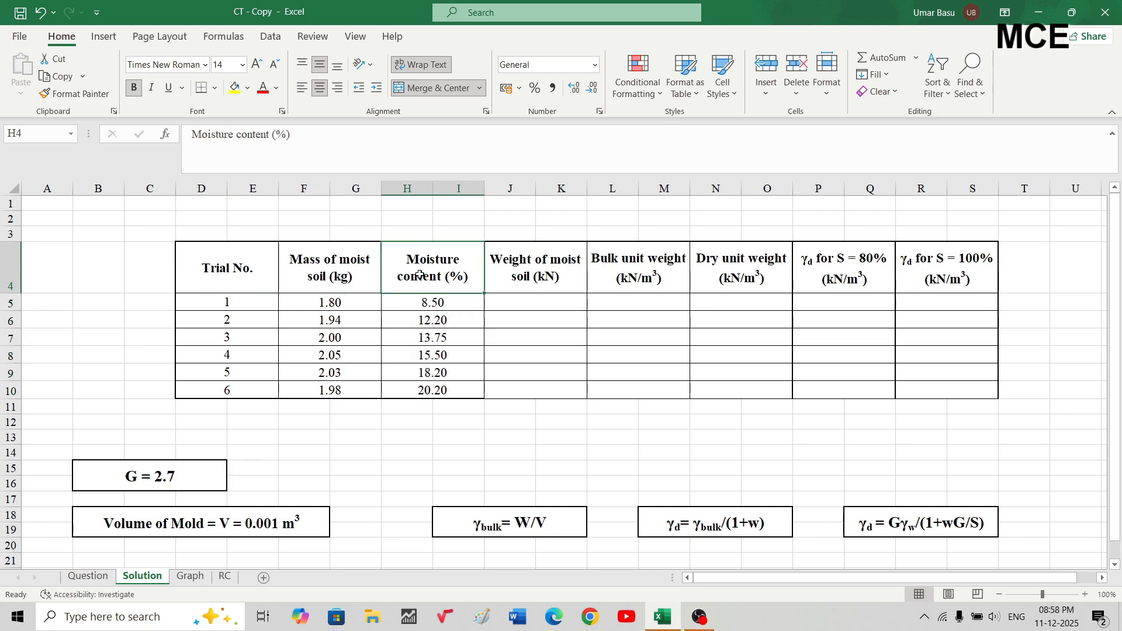
Calculate the weight of moist soil with =(F5*9.81)/1000 in J5 and fill the formula down through trial 6
{"action": "left_click", "coordinate": [527, 301]}
{"action": "type", "text": "="}
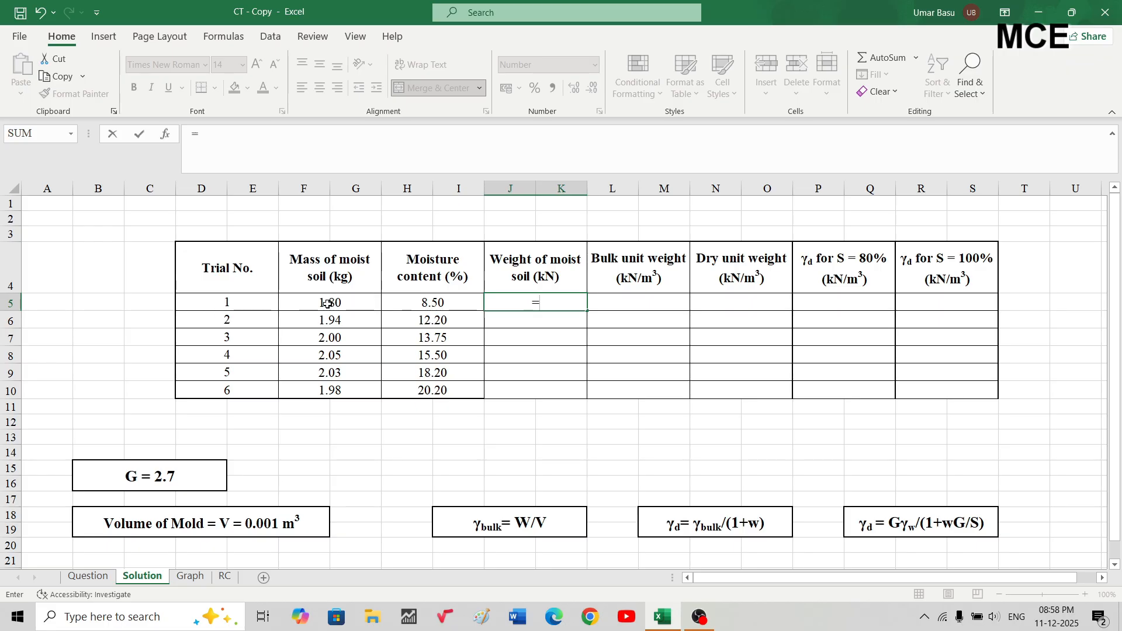
{"action": "type", "text": "("}
{"action": "left_click", "coordinate": [334, 303]}
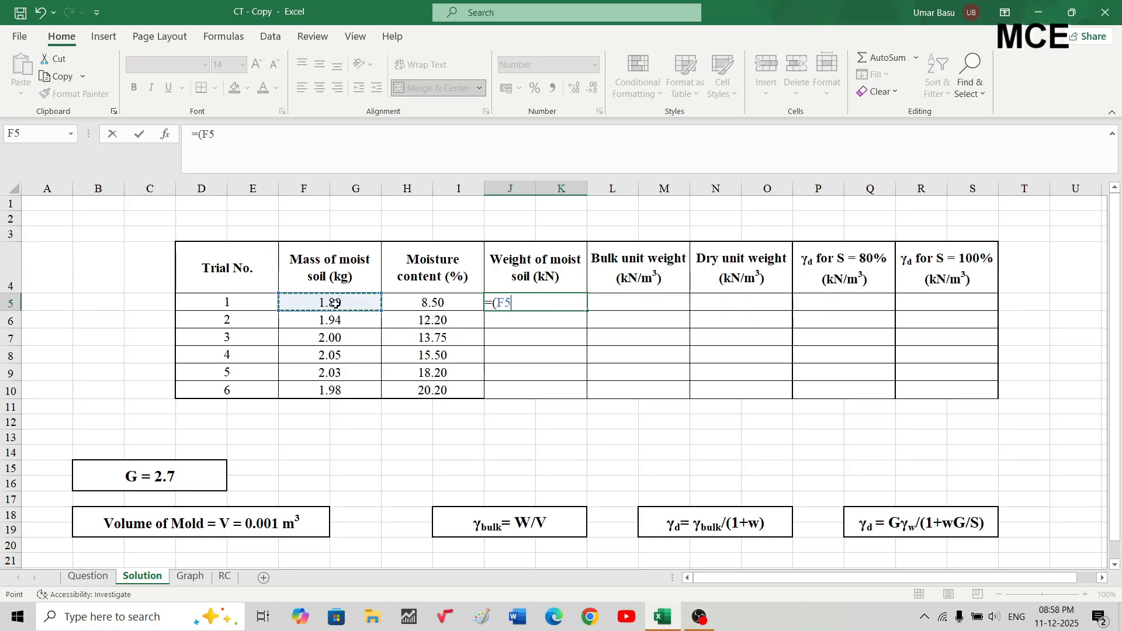
{"action": "type", "text": "*9.81)/1000"}
{"action": "key", "text": "Return"}
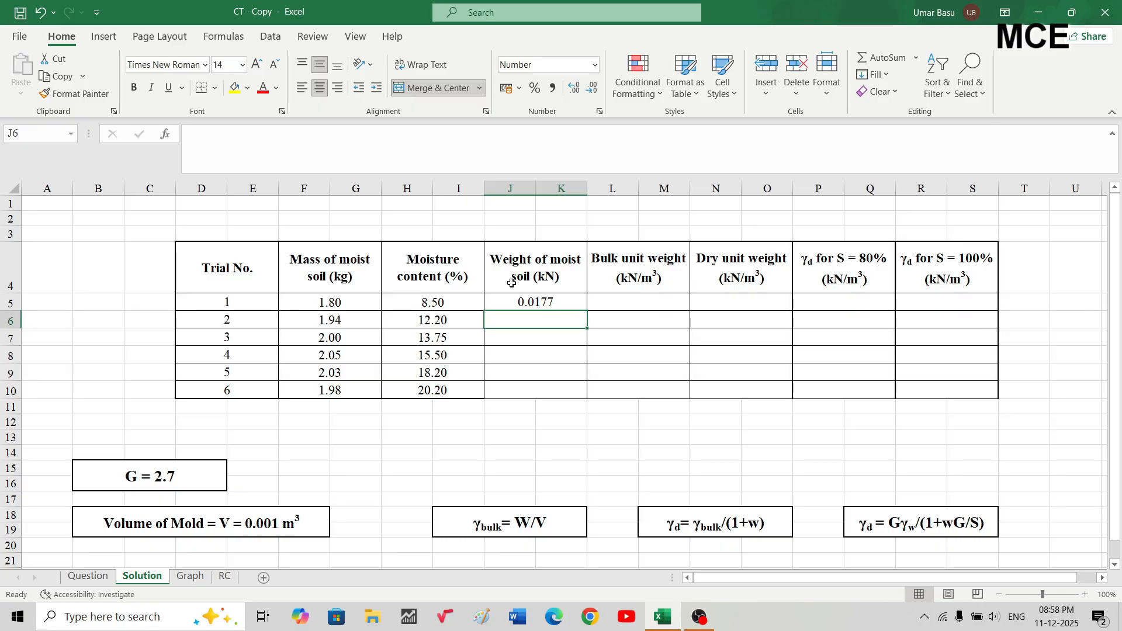
{"action": "left_click", "coordinate": [571, 299]}
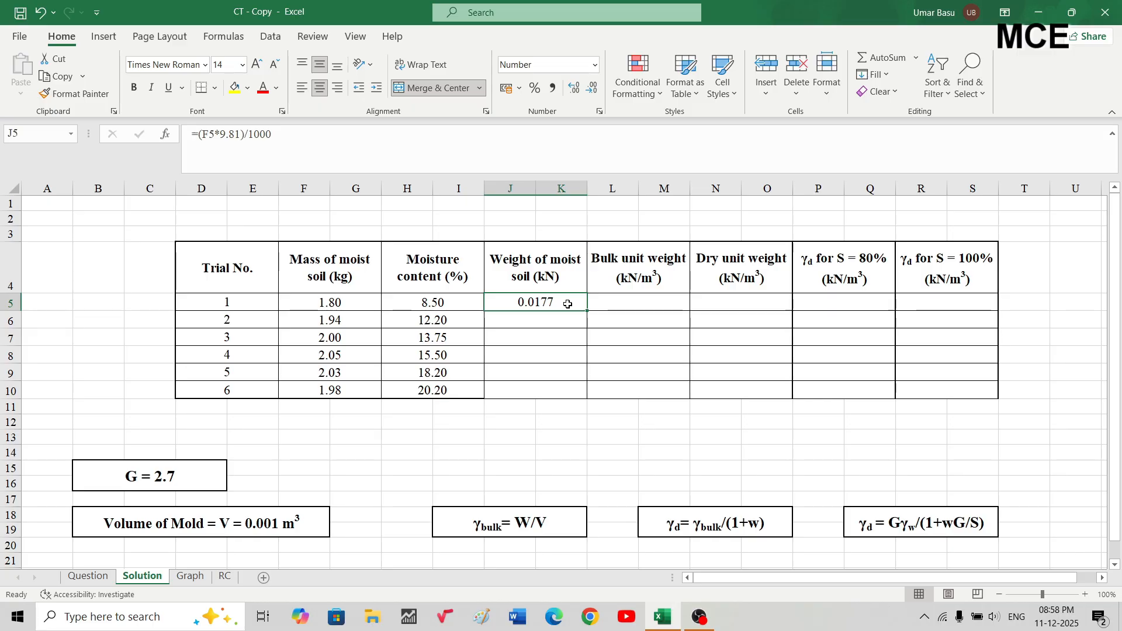
{"action": "left_click_drag", "start_coordinate": [587, 314], "coordinate": [587, 316]}
{"action": "left_click_drag", "start_coordinate": [587, 311], "coordinate": [588, 405]}
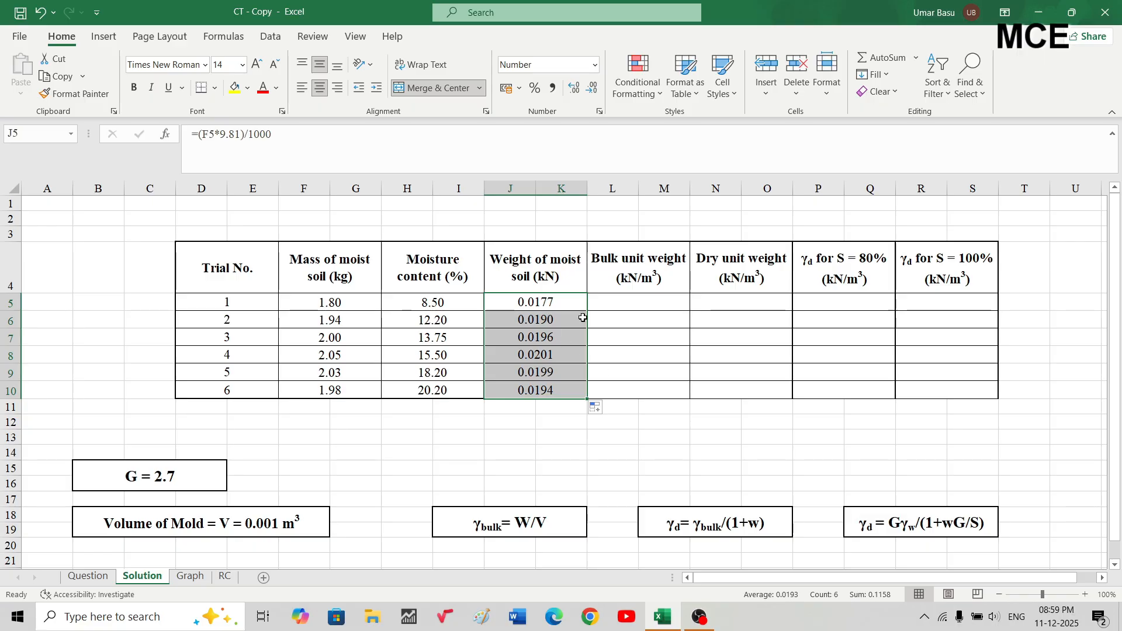
Calculate the bulk unit weight with =J5/0.001 in L5 and fill the formula down through trial 6
{"action": "left_click", "coordinate": [616, 326]}
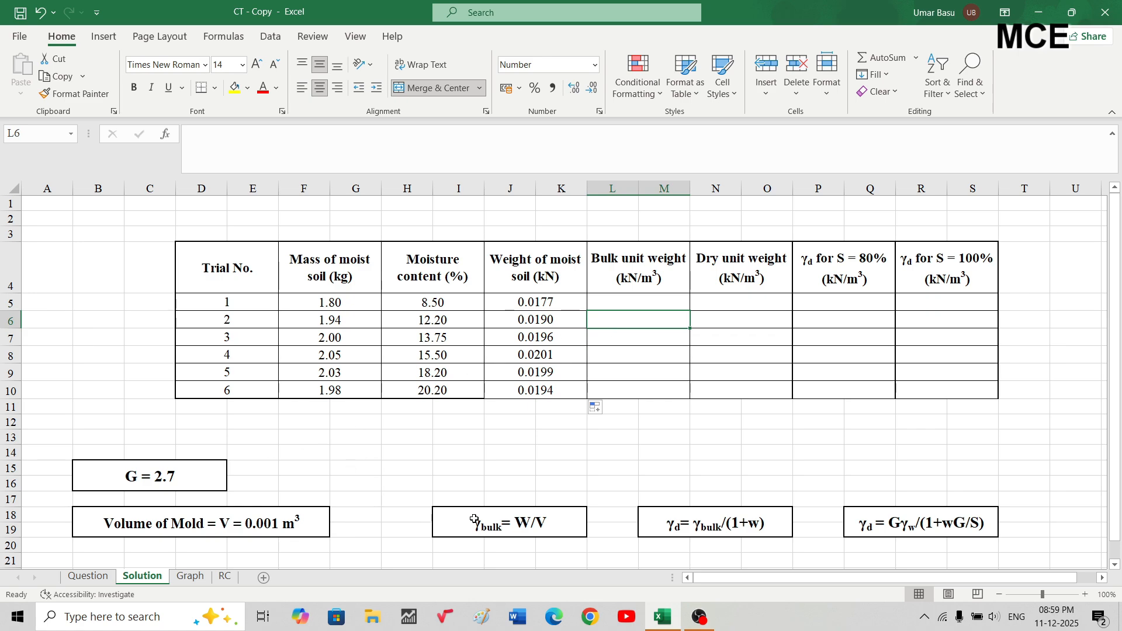
{"action": "left_click", "coordinate": [518, 520]}
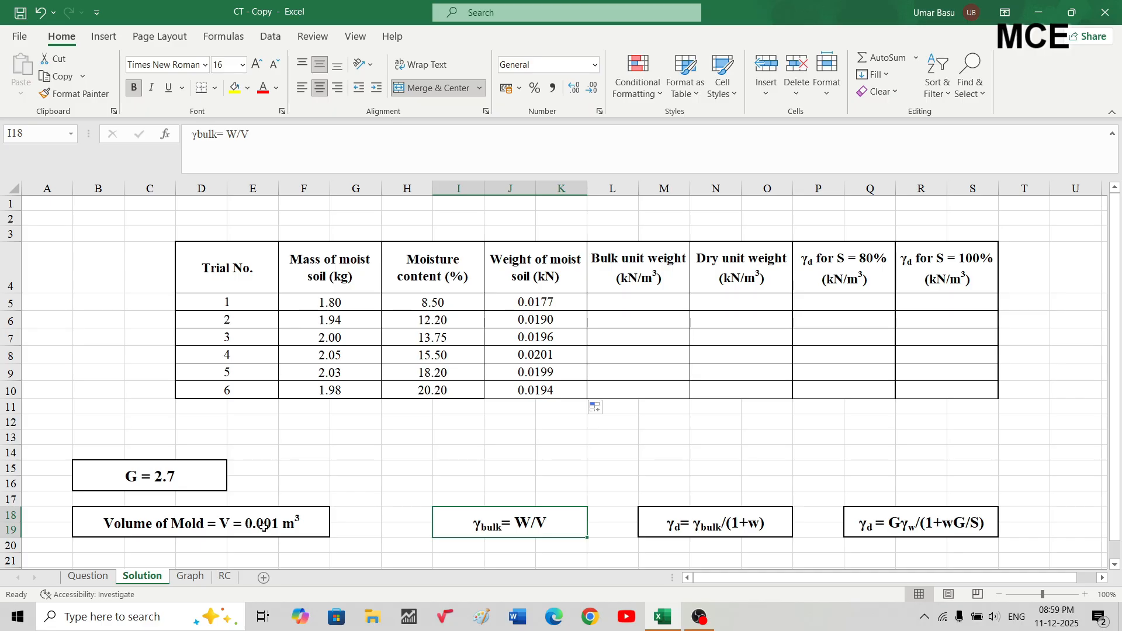
{"action": "double_click", "coordinate": [632, 303]}
{"action": "type", "text": "="}
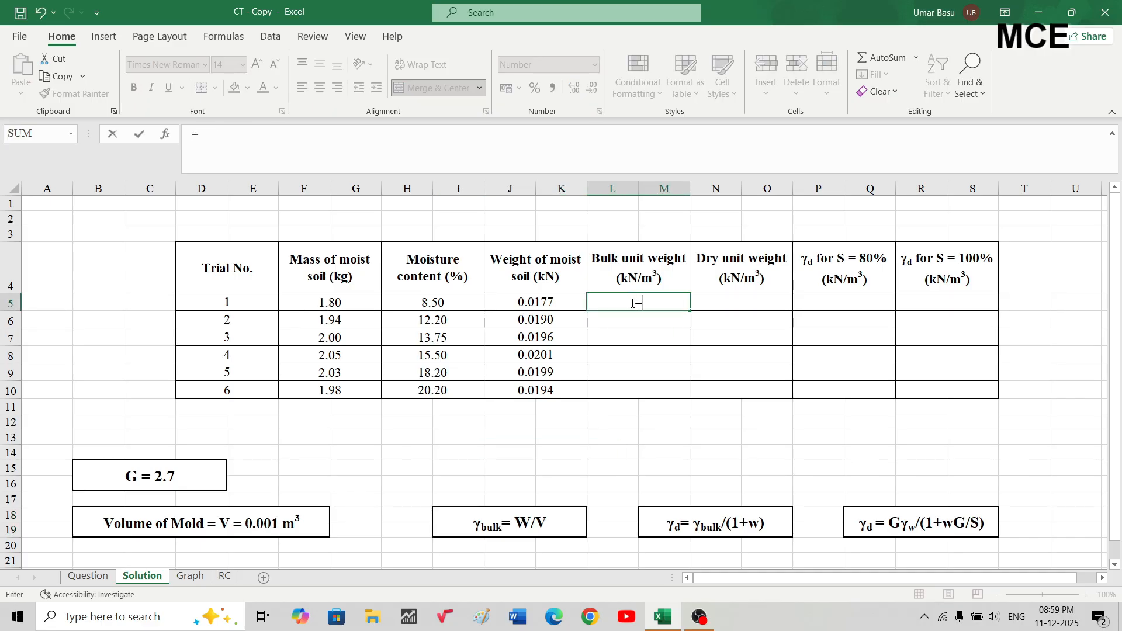
{"action": "left_click", "coordinate": [546, 305]}
{"action": "type", "text": "/"}
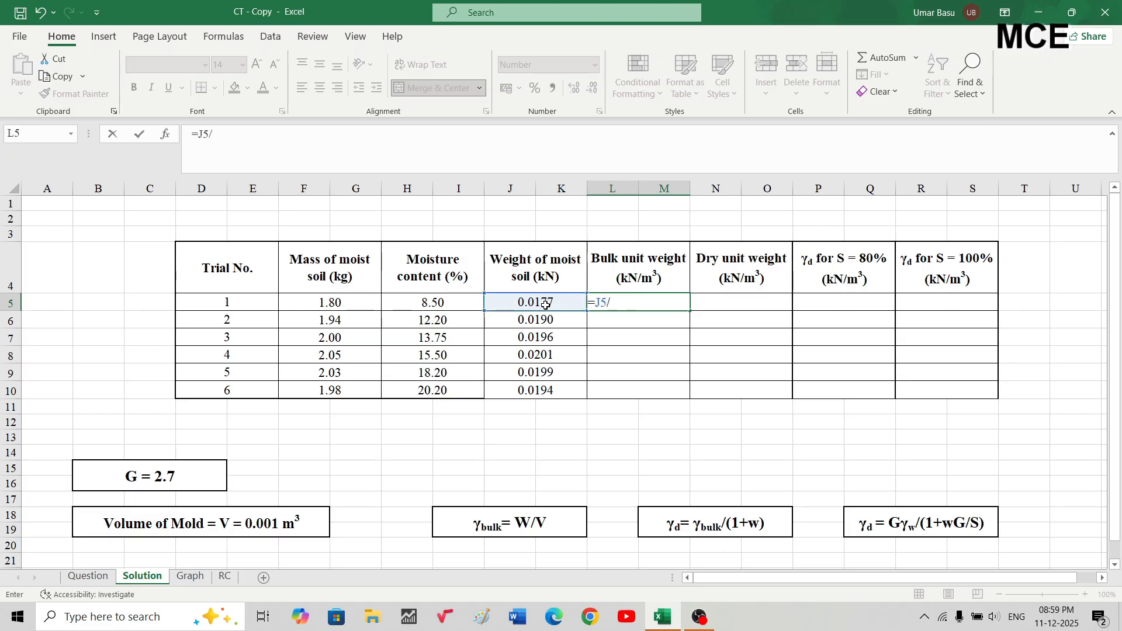
{"action": "type", "text": "0.001"}
{"action": "key", "text": "Return"}
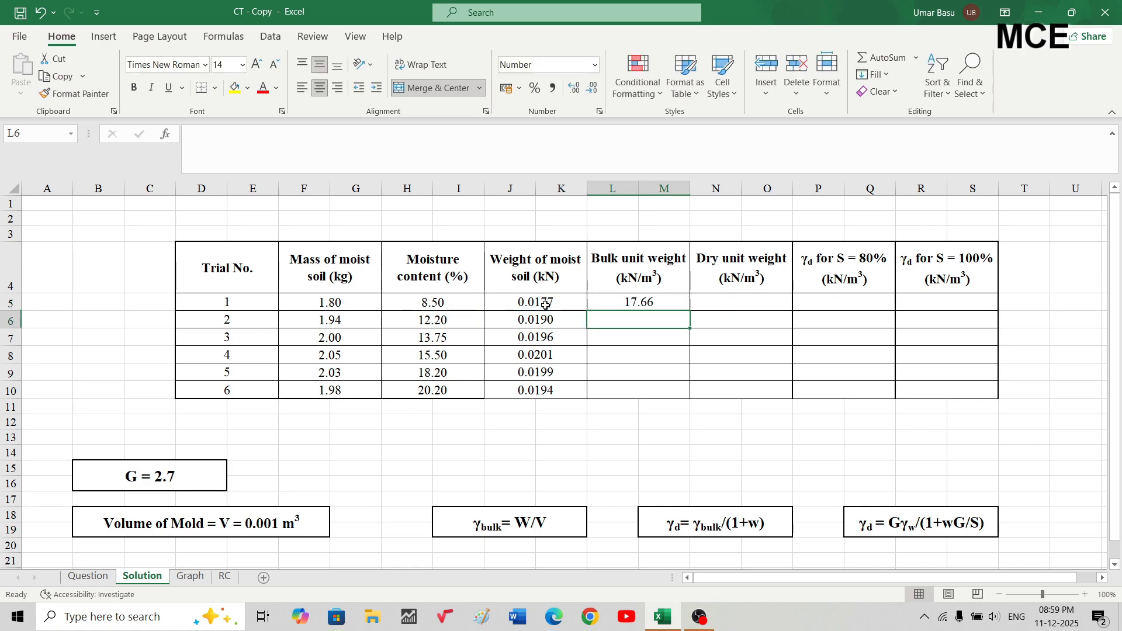
{"action": "left_click", "coordinate": [669, 302]}
{"action": "left_click_drag", "start_coordinate": [690, 311], "coordinate": [684, 395]}
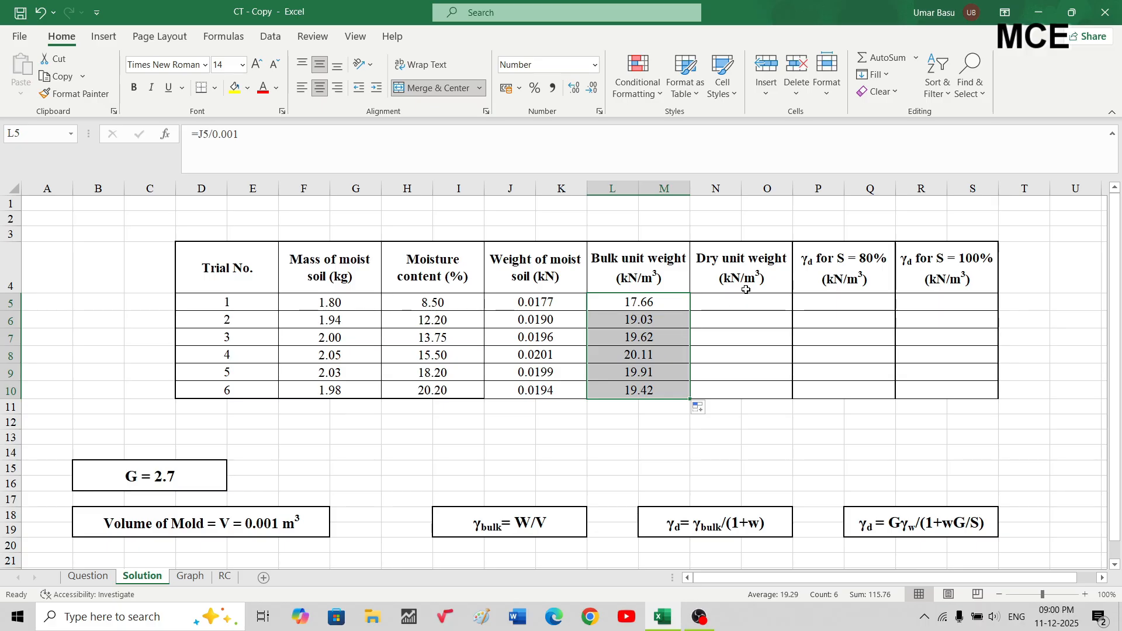
Calculate the dry unit weight with =(L5)/(1+H5/100) in N5 and fill the formula down through trial 6
{"action": "left_click", "coordinate": [728, 303]}
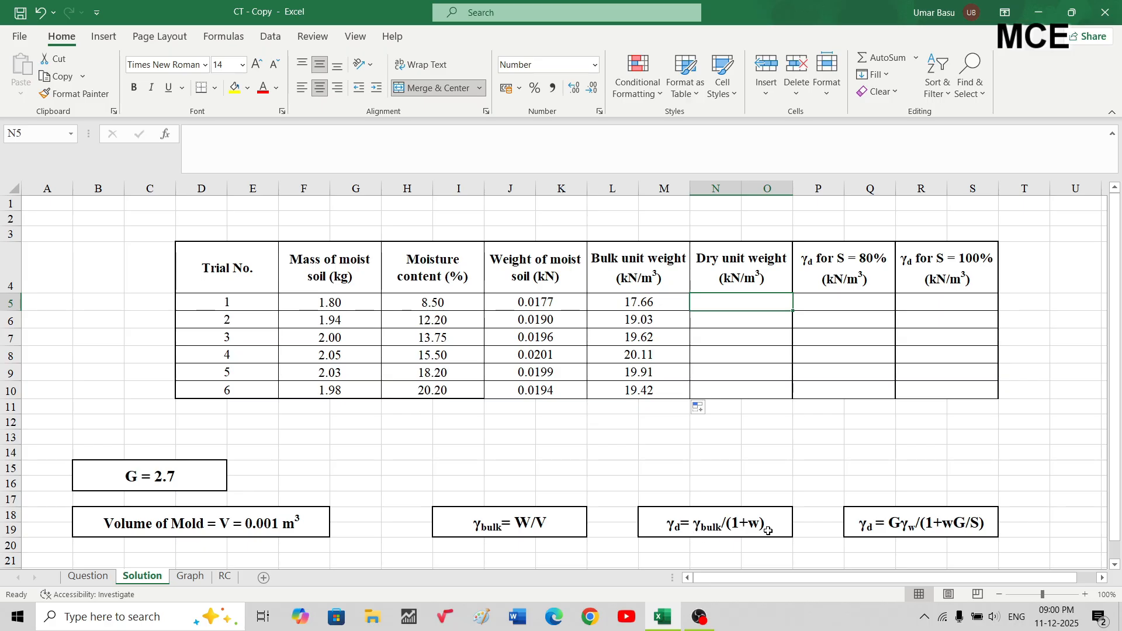
{"action": "double_click", "coordinate": [718, 302]}
{"action": "type", "text": "="}
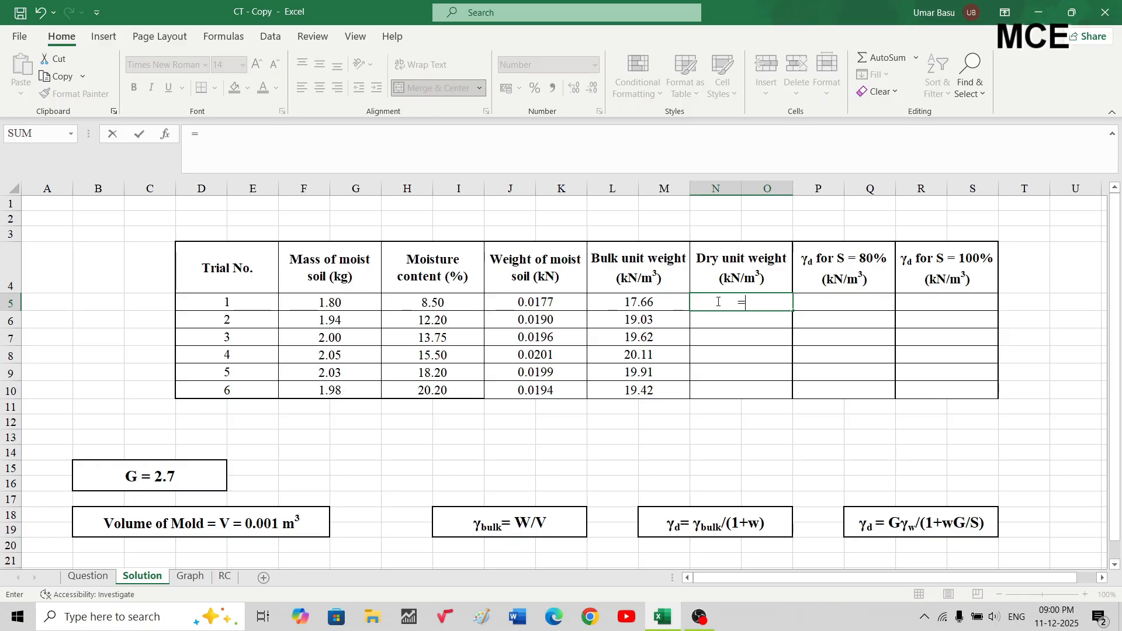
{"action": "type", "text": "("}
{"action": "left_click", "coordinate": [640, 303]}
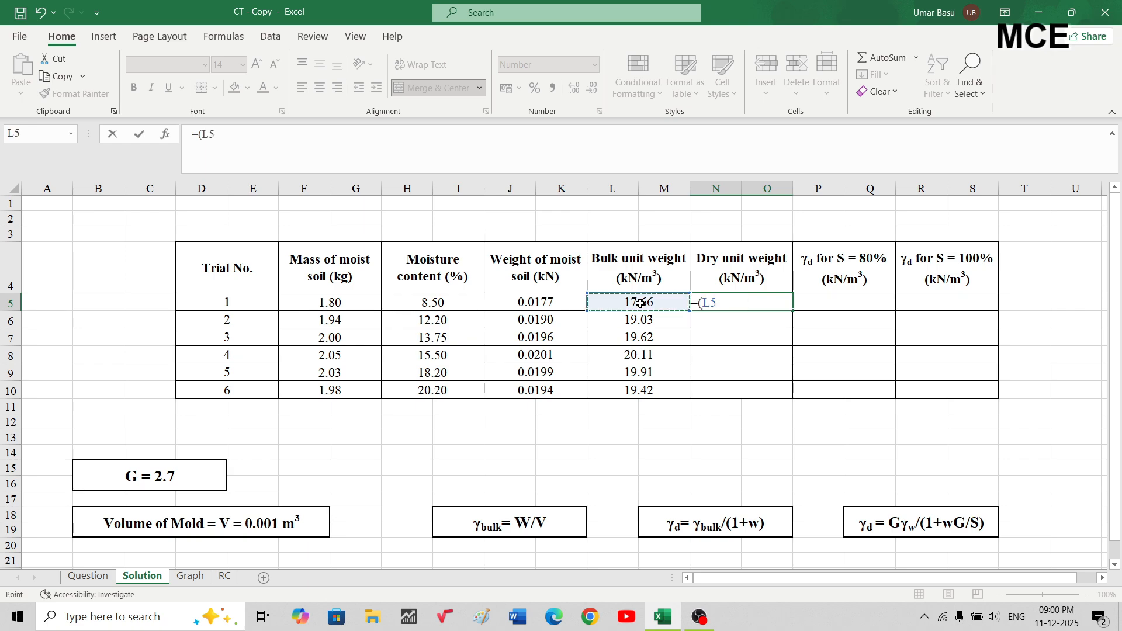
{"action": "type", "text": ")/(1+"}
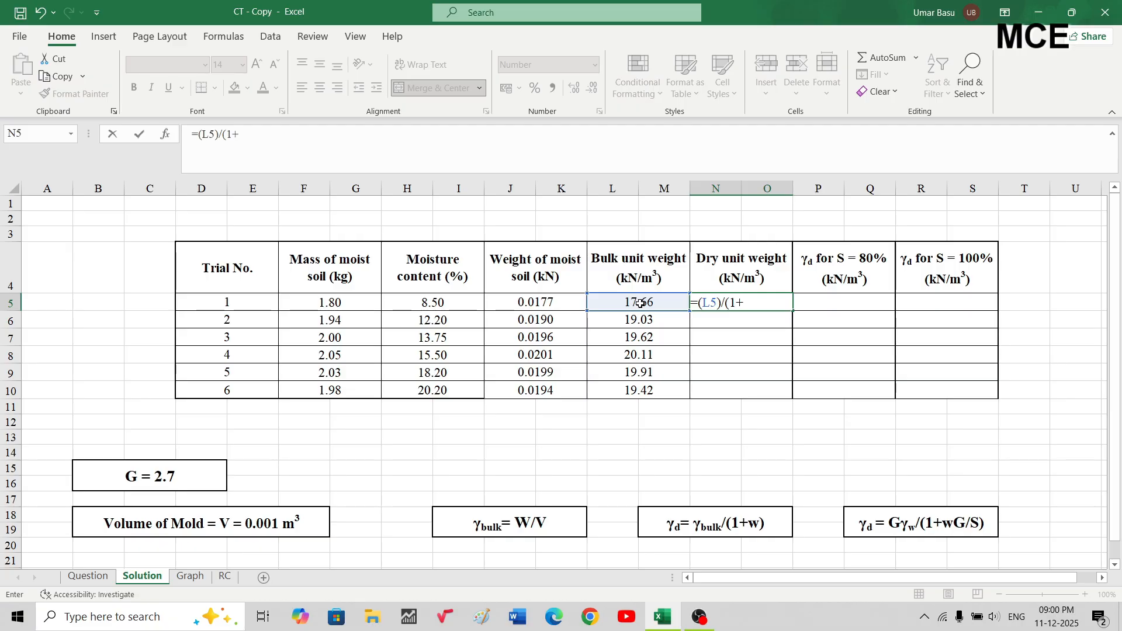
{"action": "left_click", "coordinate": [440, 302]}
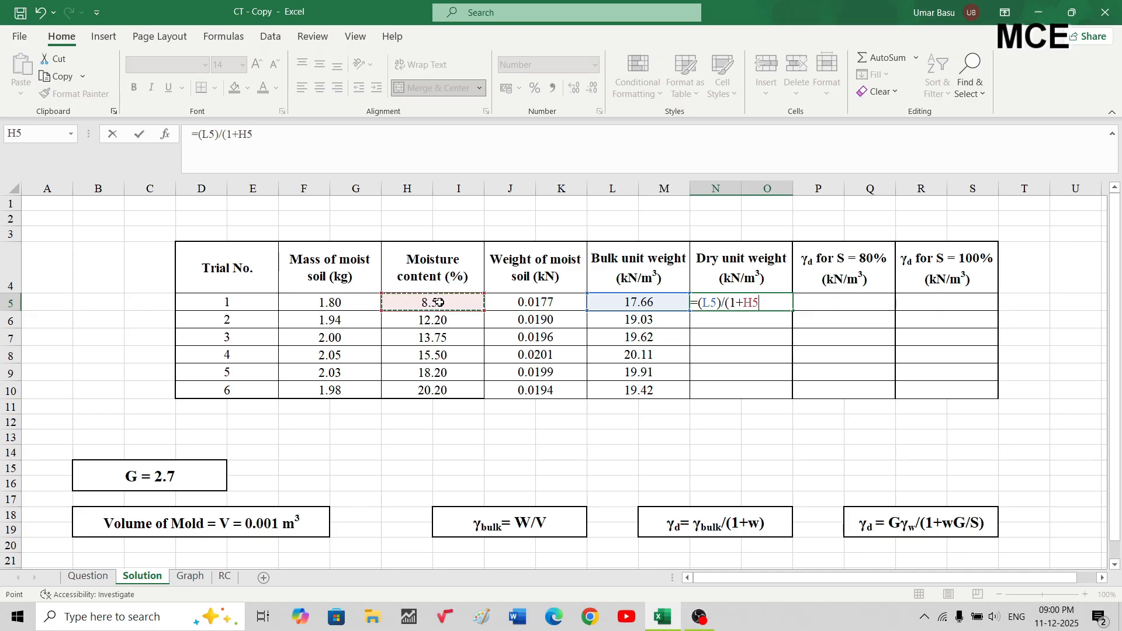
{"action": "type", "text": "/100)"}
{"action": "key", "text": "Return"}
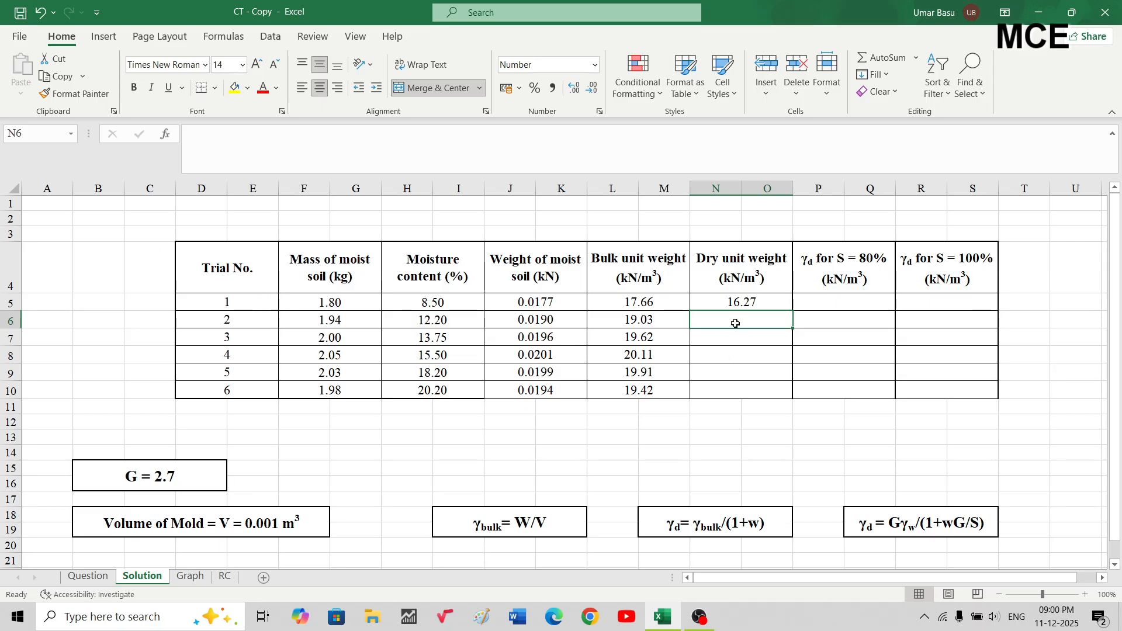
{"action": "left_click", "coordinate": [744, 303]}
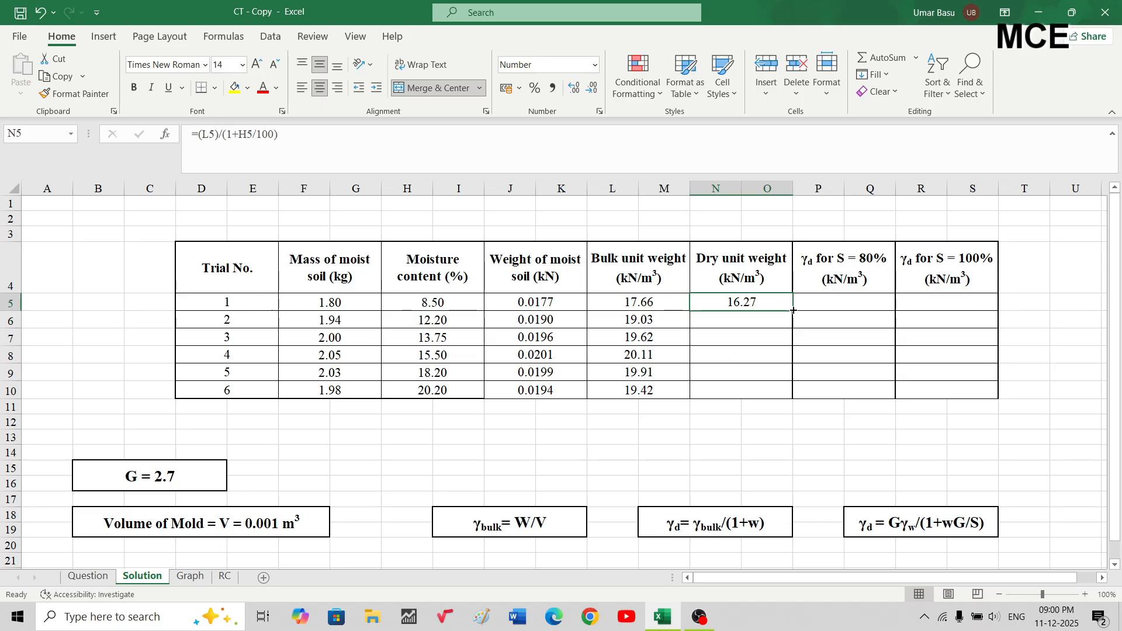
{"action": "left_click_drag", "start_coordinate": [793, 310], "coordinate": [793, 395]}
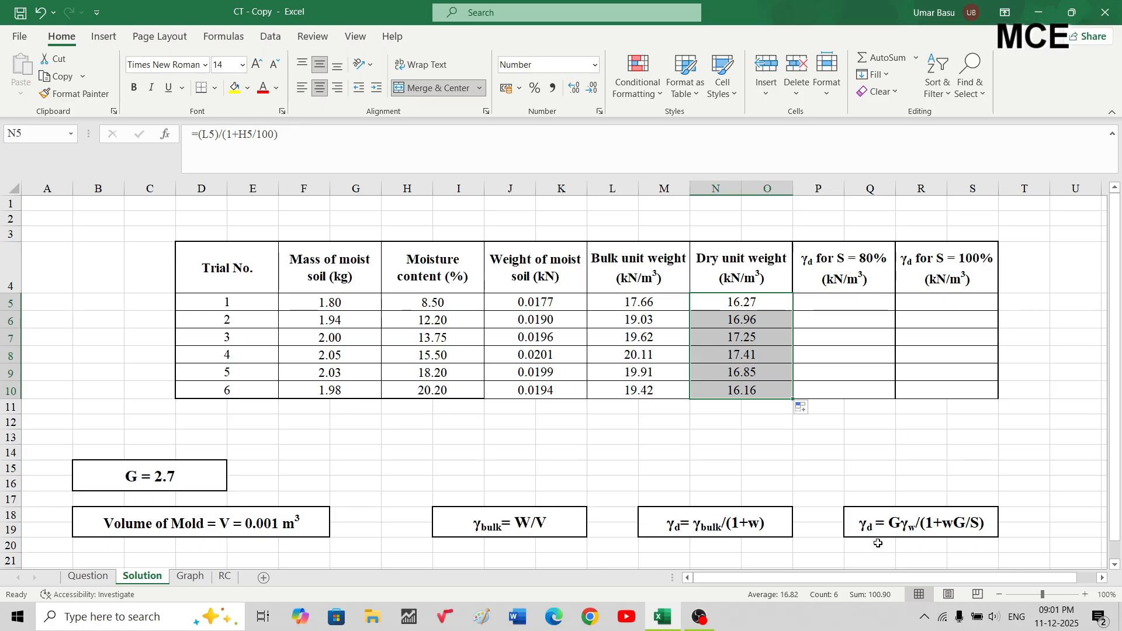
Calculate trial 1's dry unit weight at 80% saturation by entering =(2.7*9.81)/(1+H5*2.7/80) in P5
{"action": "left_click", "coordinate": [878, 523]}
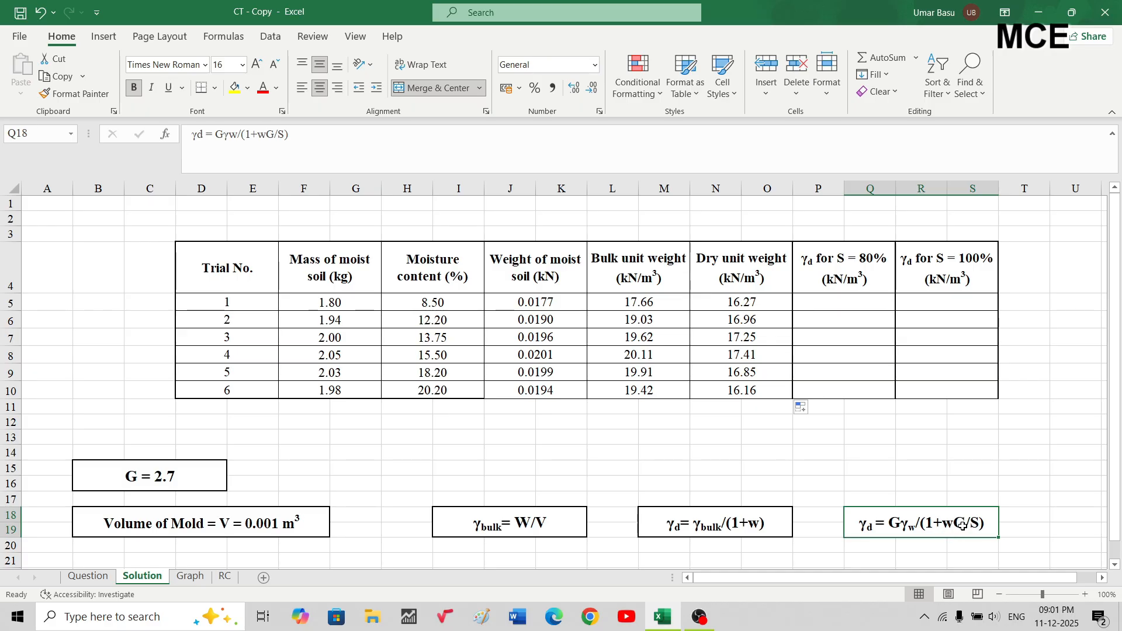
{"action": "left_click", "coordinate": [813, 300]}
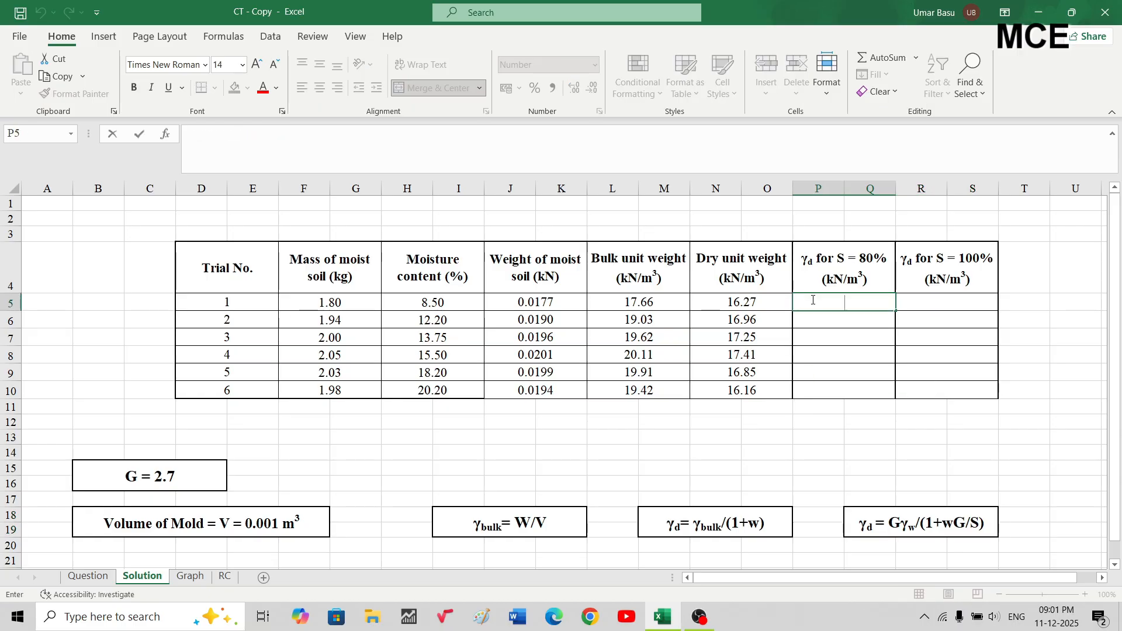
{"action": "type", "text": "="}
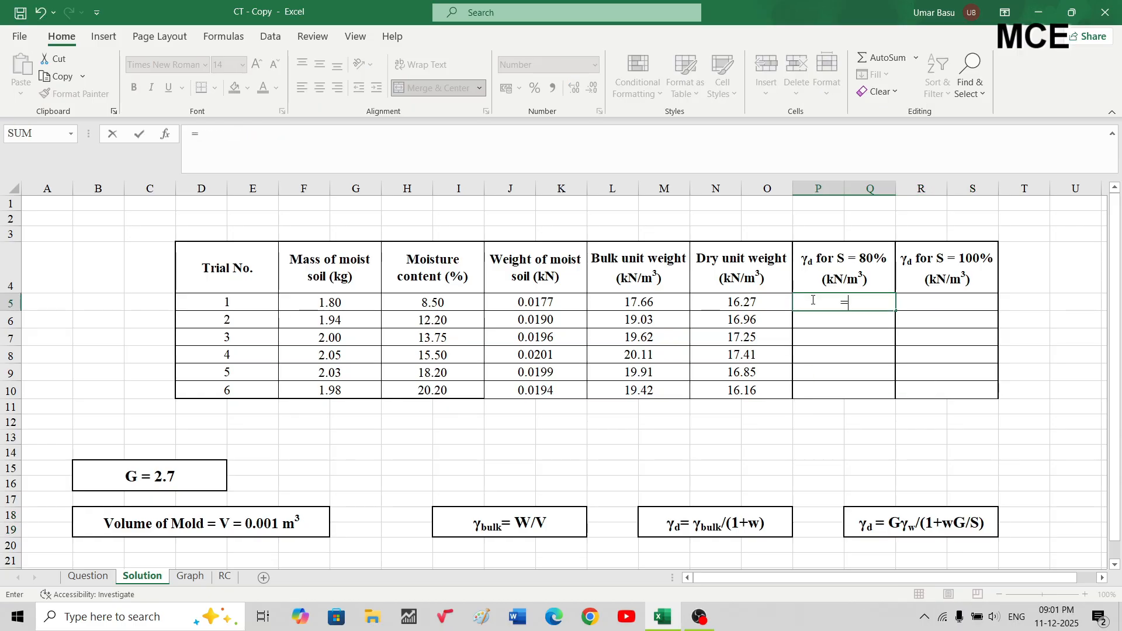
{"action": "type", "text": "(2.7*"}
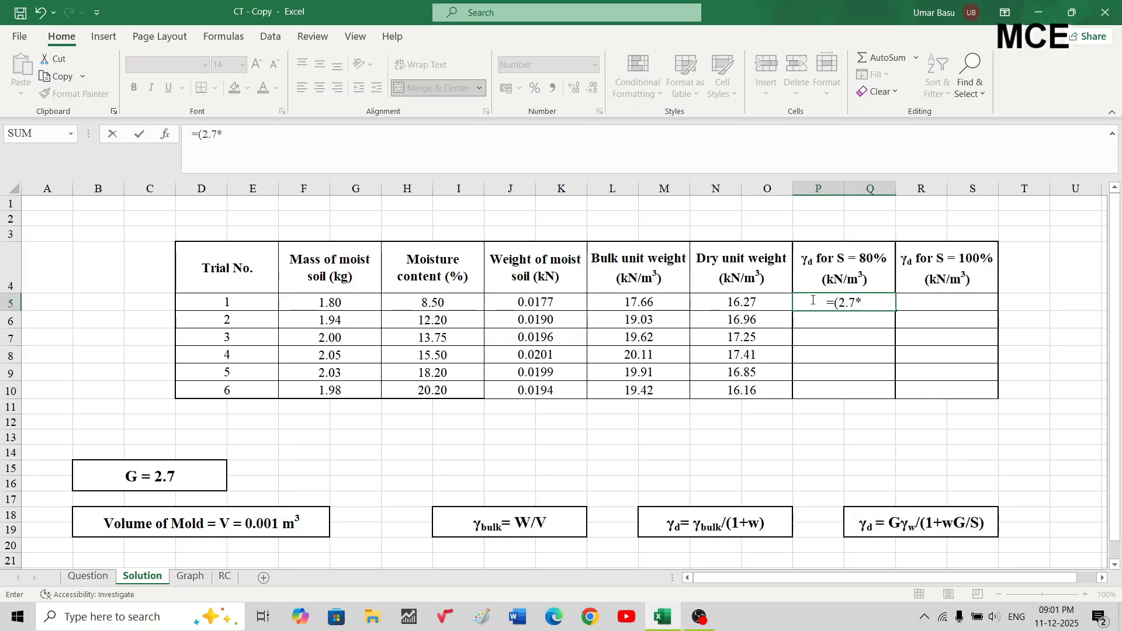
{"action": "type", "text": "9.81)/"}
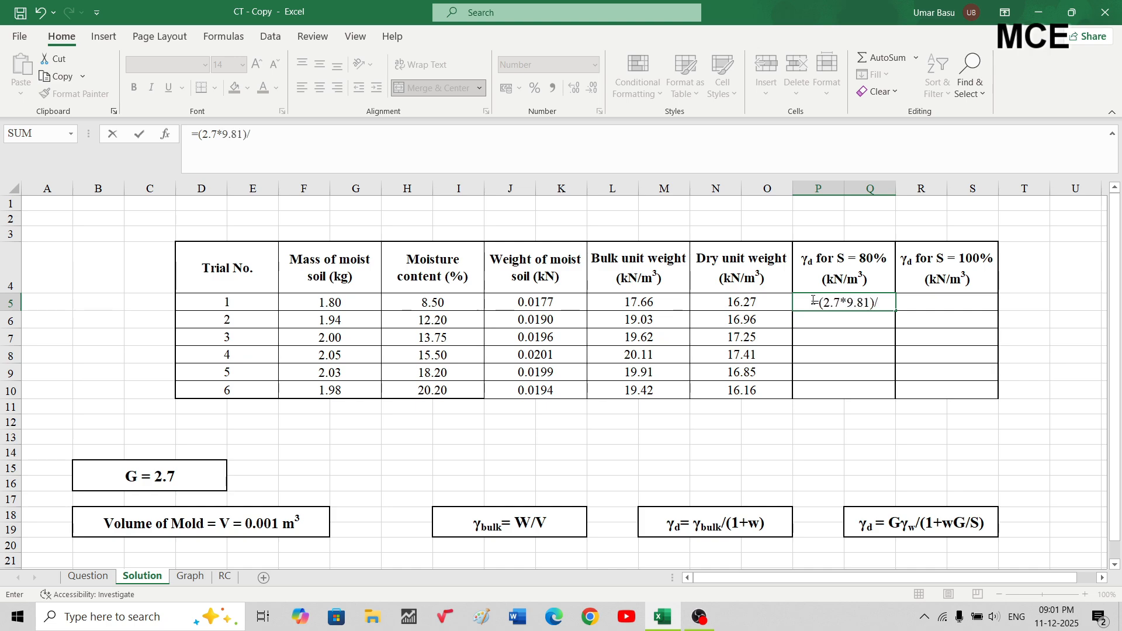
{"action": "type", "text": "("}
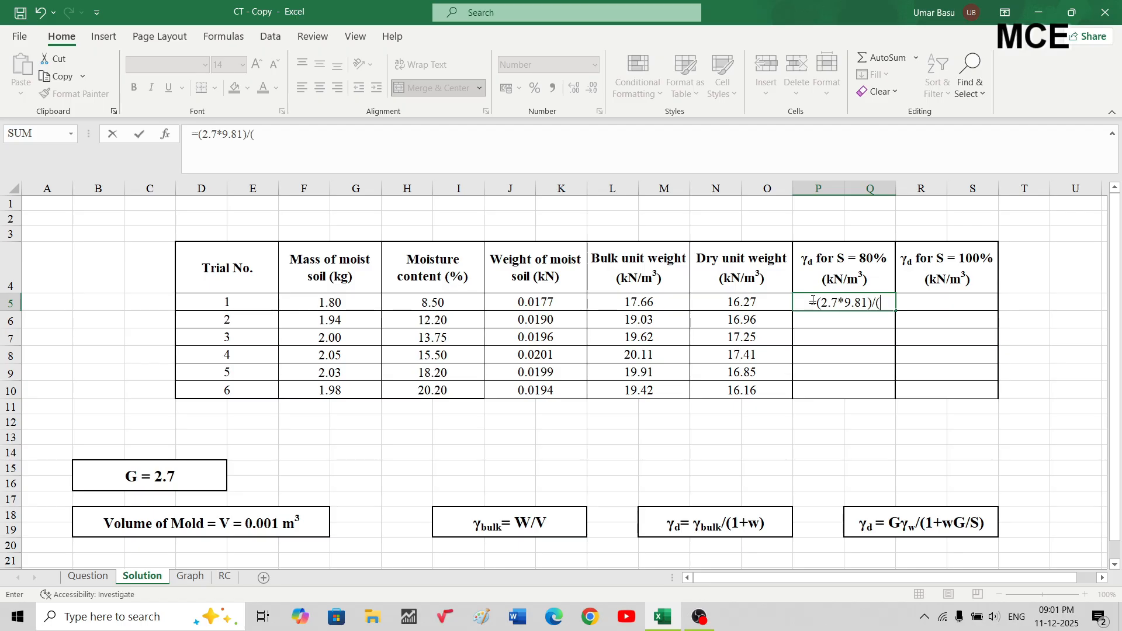
{"action": "type", "text": "1+"}
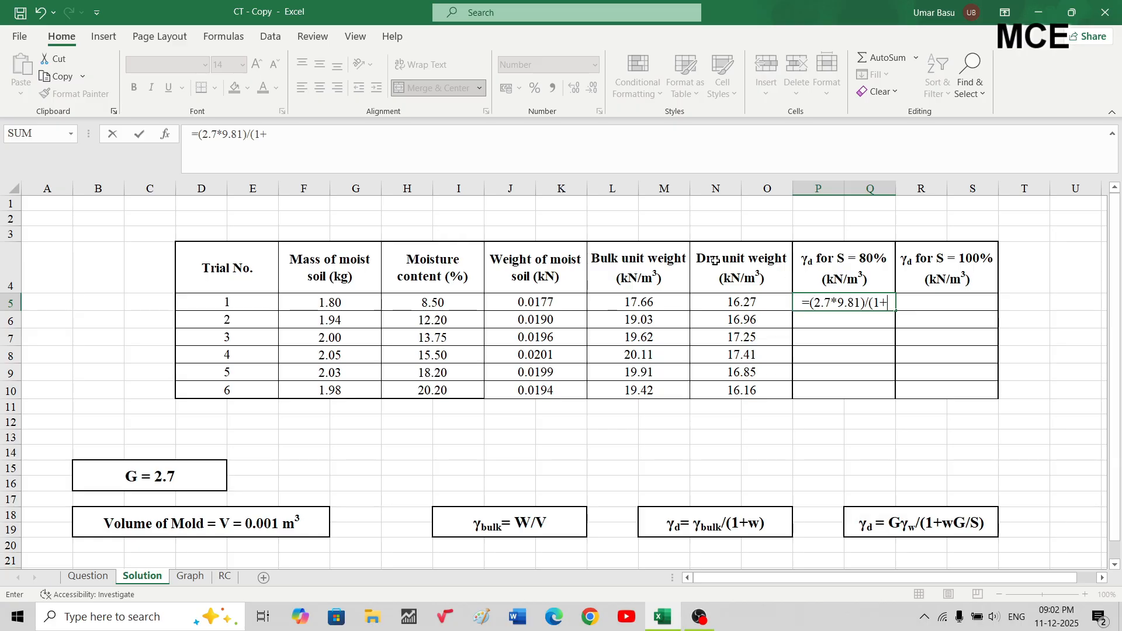
{"action": "left_click", "coordinate": [441, 302]}
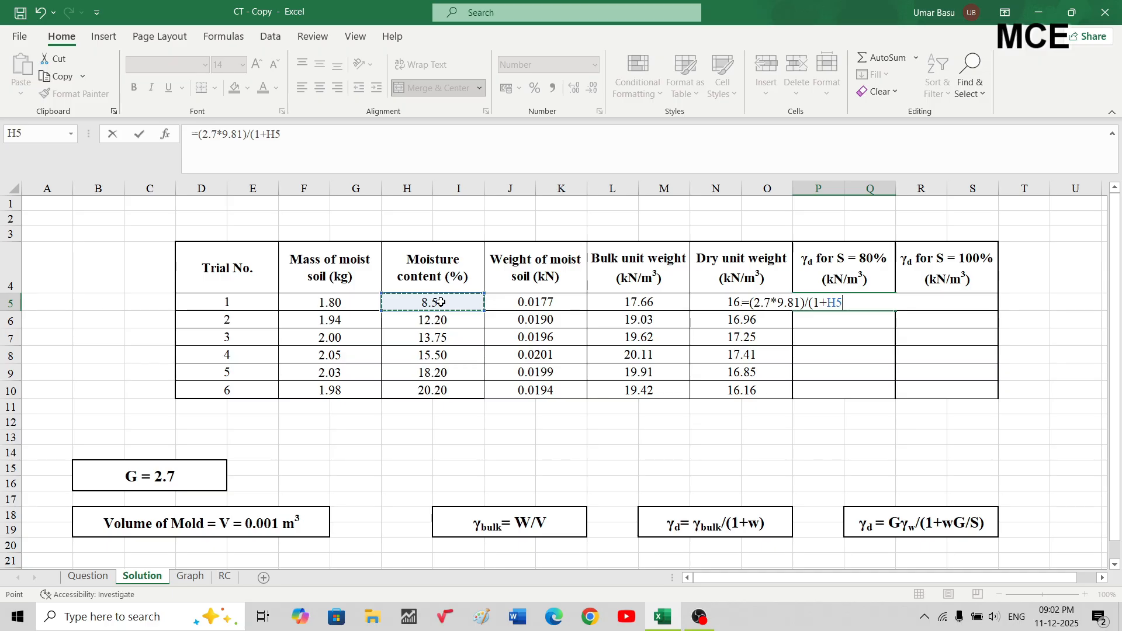
{"action": "type", "text": "*2"}
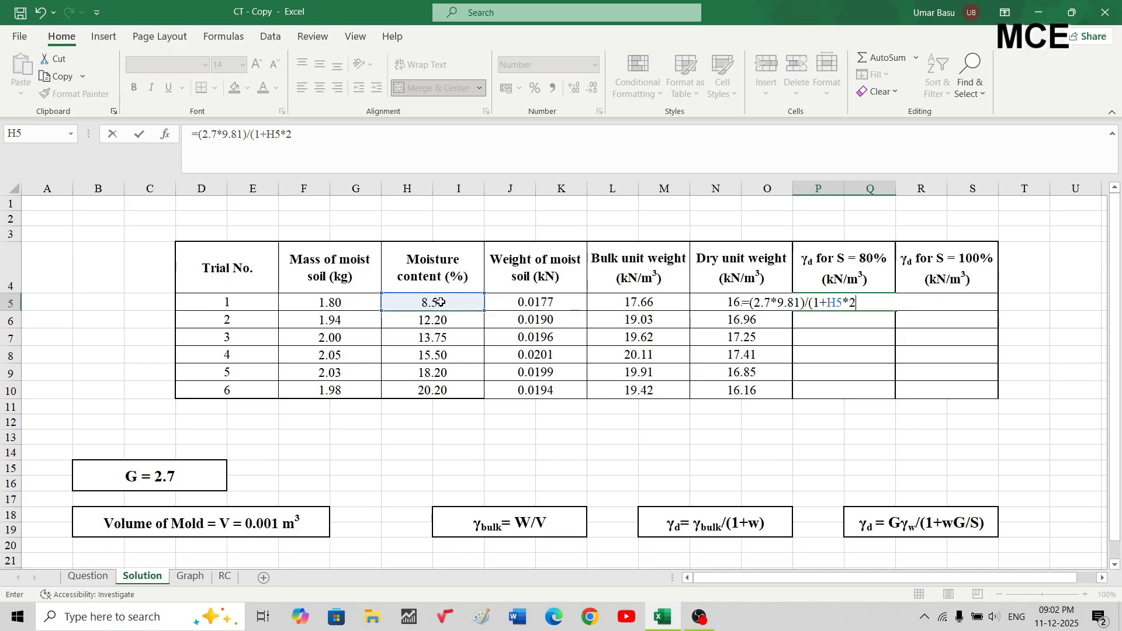
{"action": "type", "text": ".7/80"}
{"action": "type", "text": ")"}
{"action": "key", "text": "Return"}
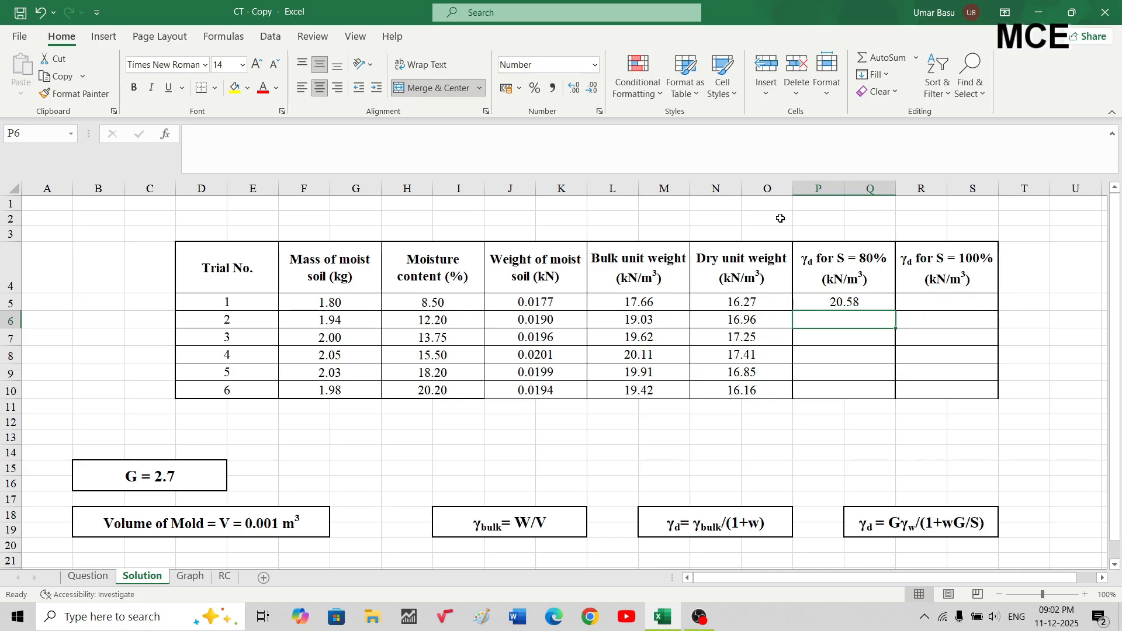
Fill P5's 80% saturation formula down through trial 6 and check the cell reference in trial 2's formula
{"action": "left_click", "coordinate": [836, 302]}
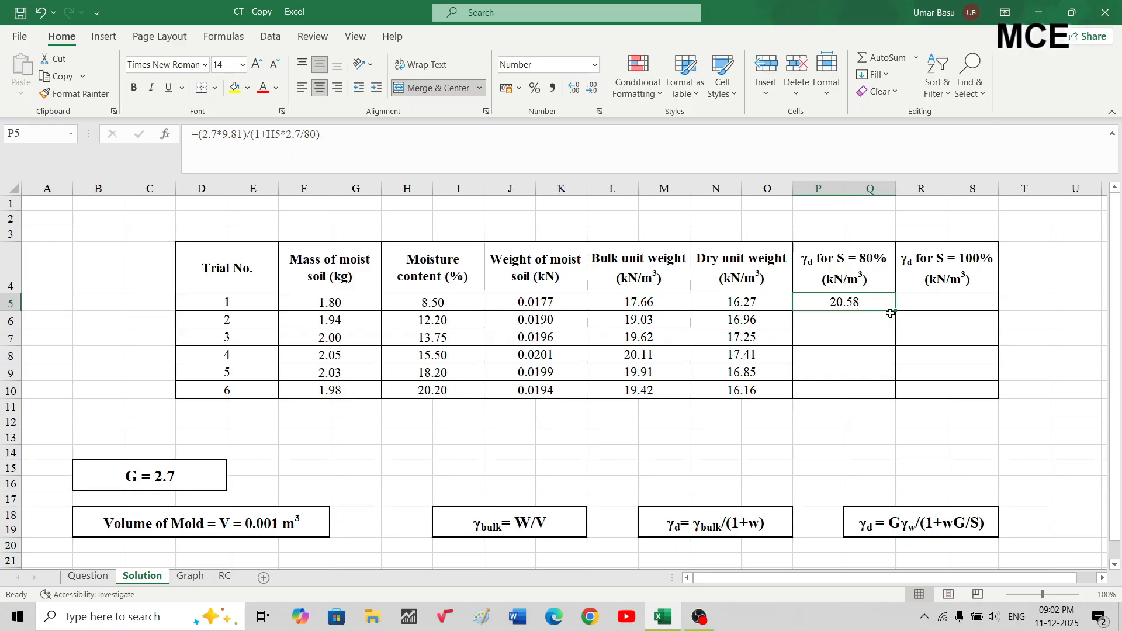
{"action": "left_click_drag", "start_coordinate": [895, 310], "coordinate": [889, 393]}
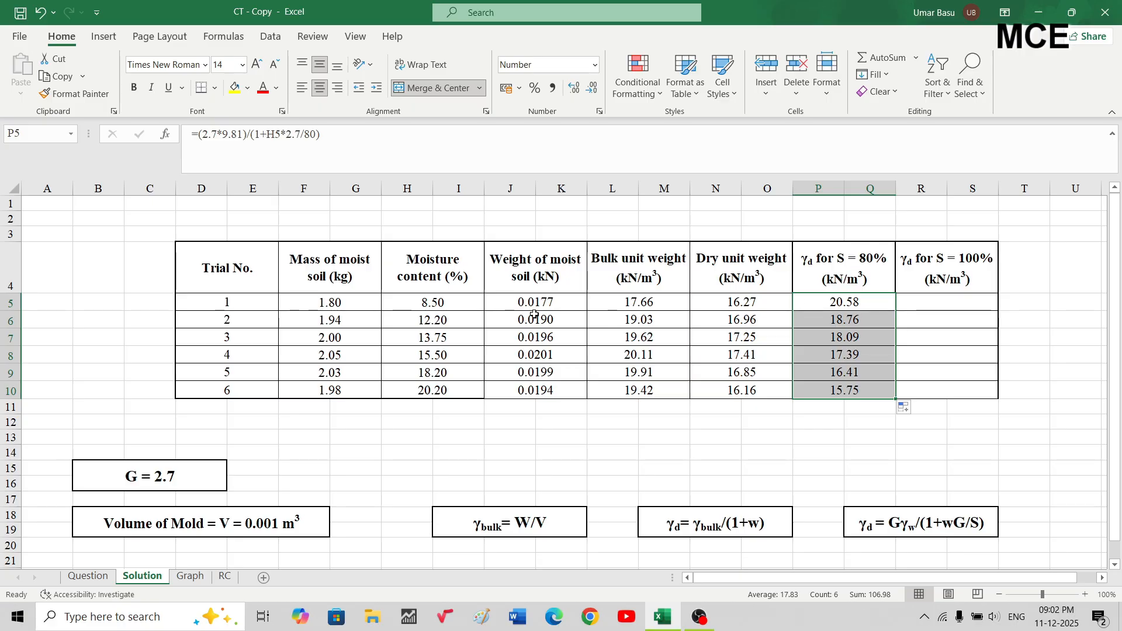
{"action": "double_click", "coordinate": [844, 320]}
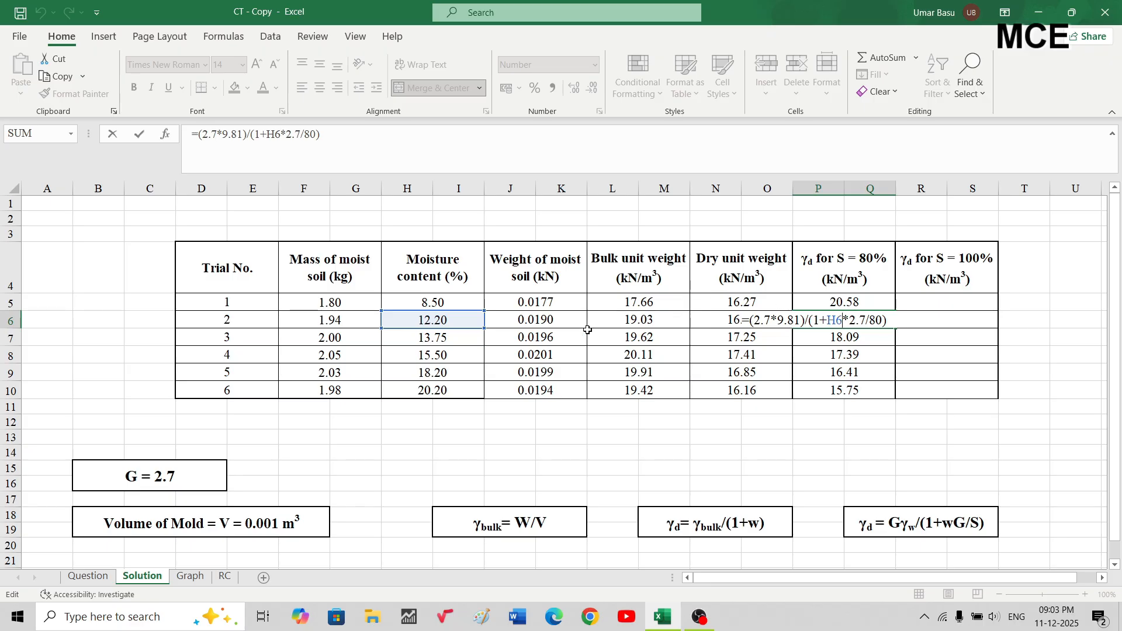
{"action": "key", "text": "ctrl+Return"}
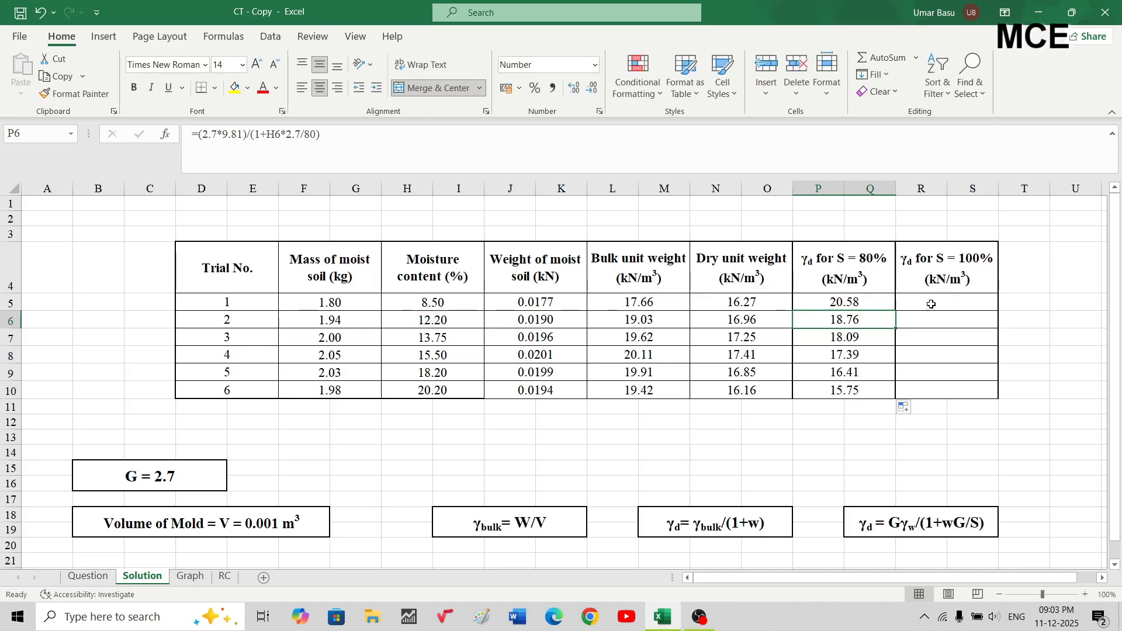
Calculate trial 1's dry unit weight at 100% saturation by entering =(2.7*9.81)/(1+H5*2.7/100) in R5
{"action": "left_click", "coordinate": [931, 304]}
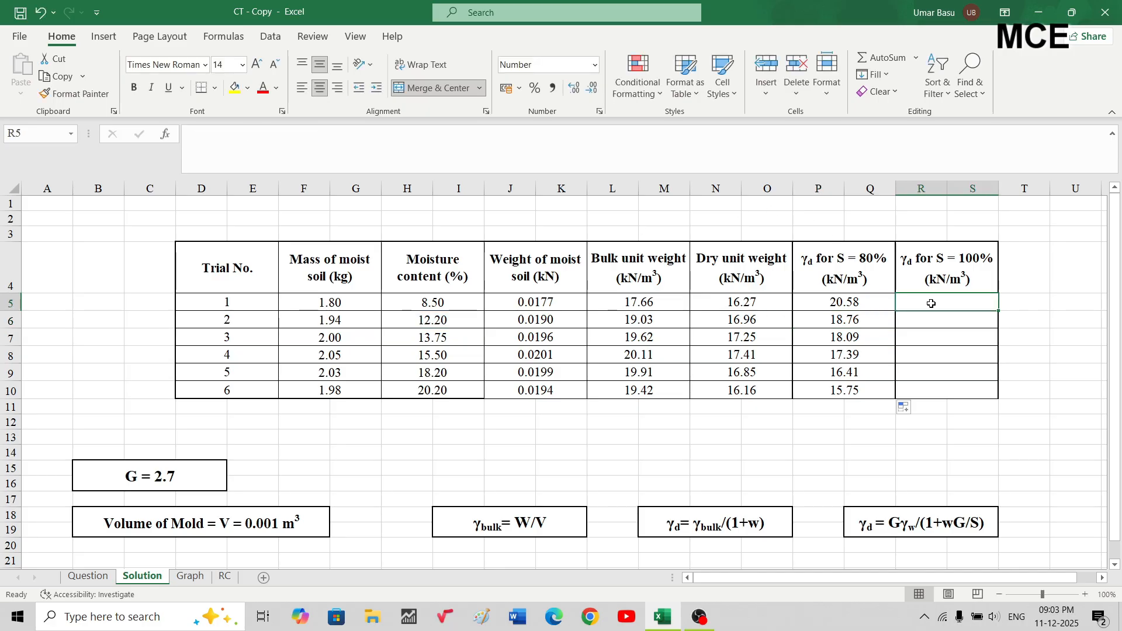
{"action": "double_click", "coordinate": [932, 304]}
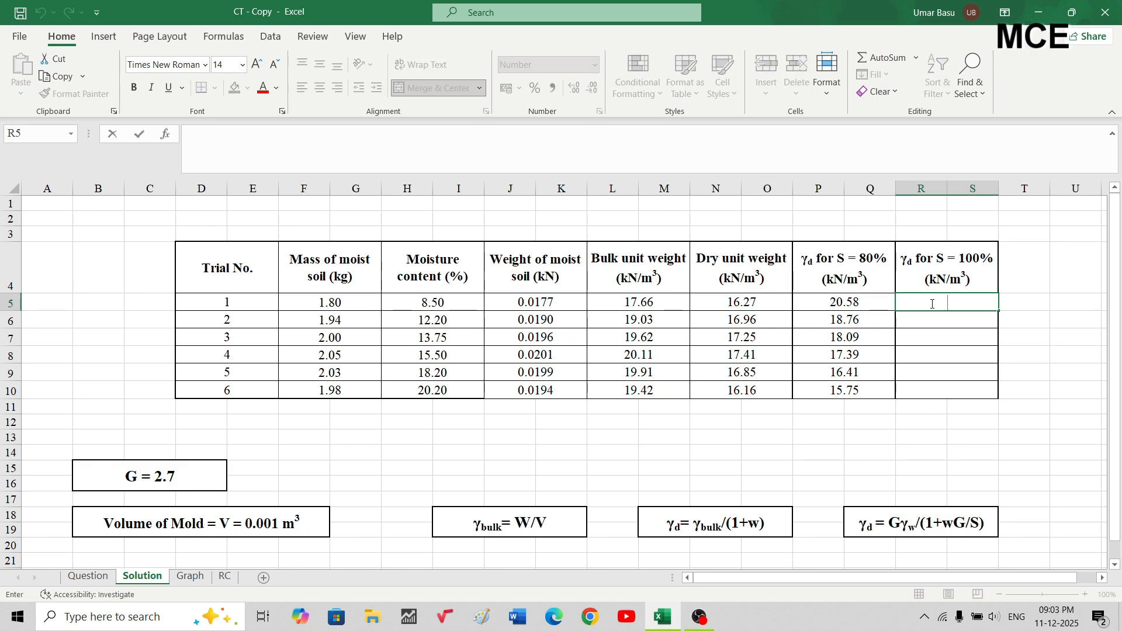
{"action": "type", "text": "=("}
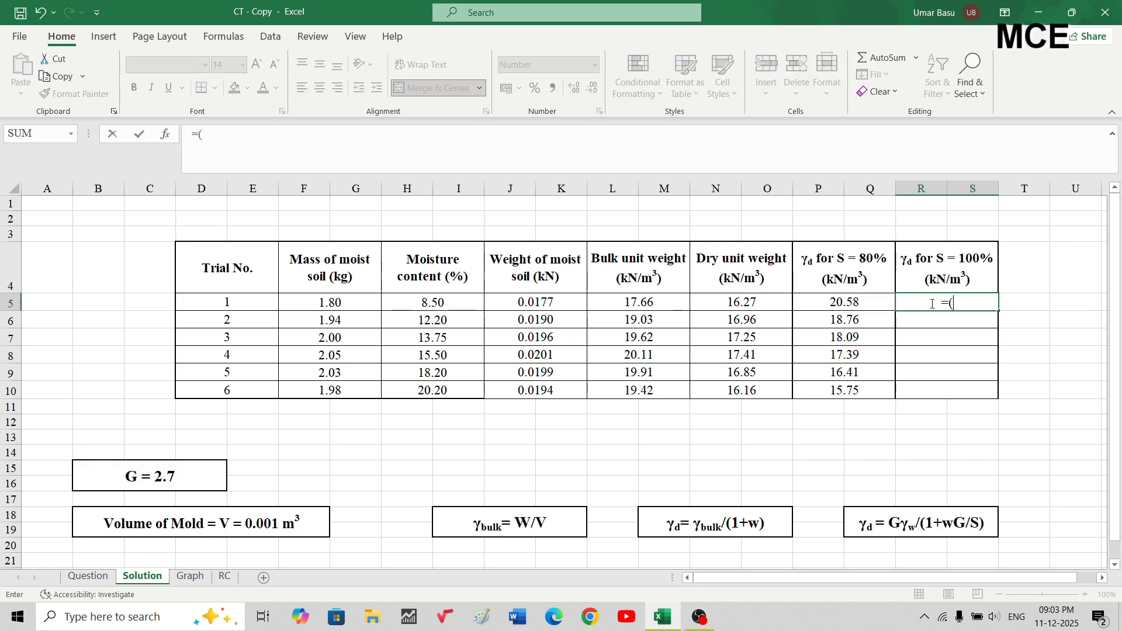
{"action": "type", "text": "2.7*9.81)/("}
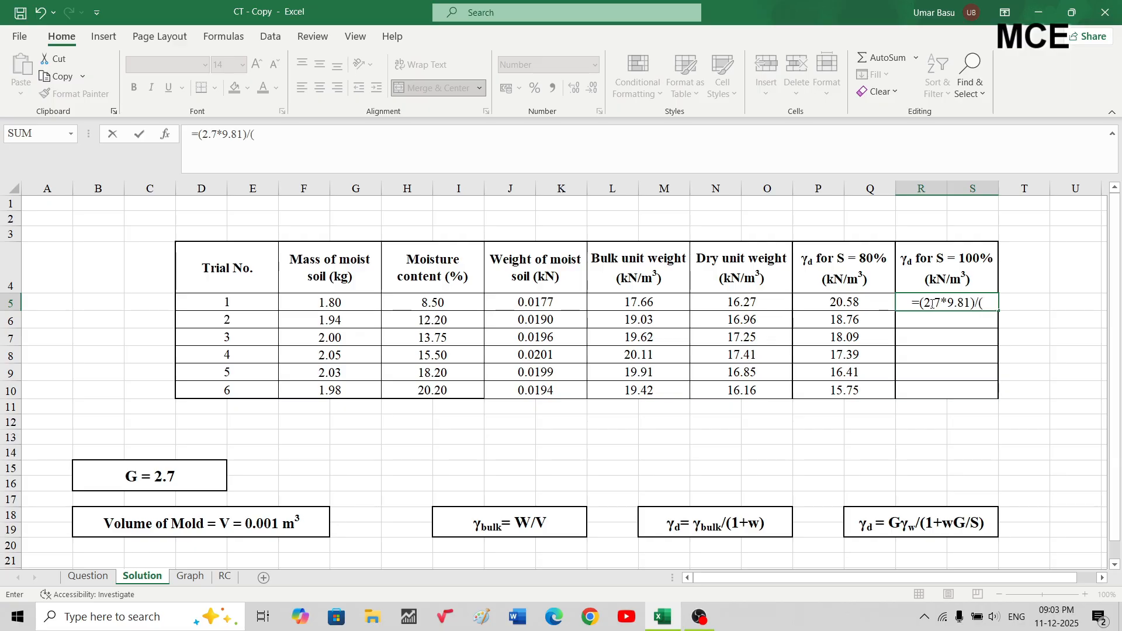
{"action": "type", "text": "1"}
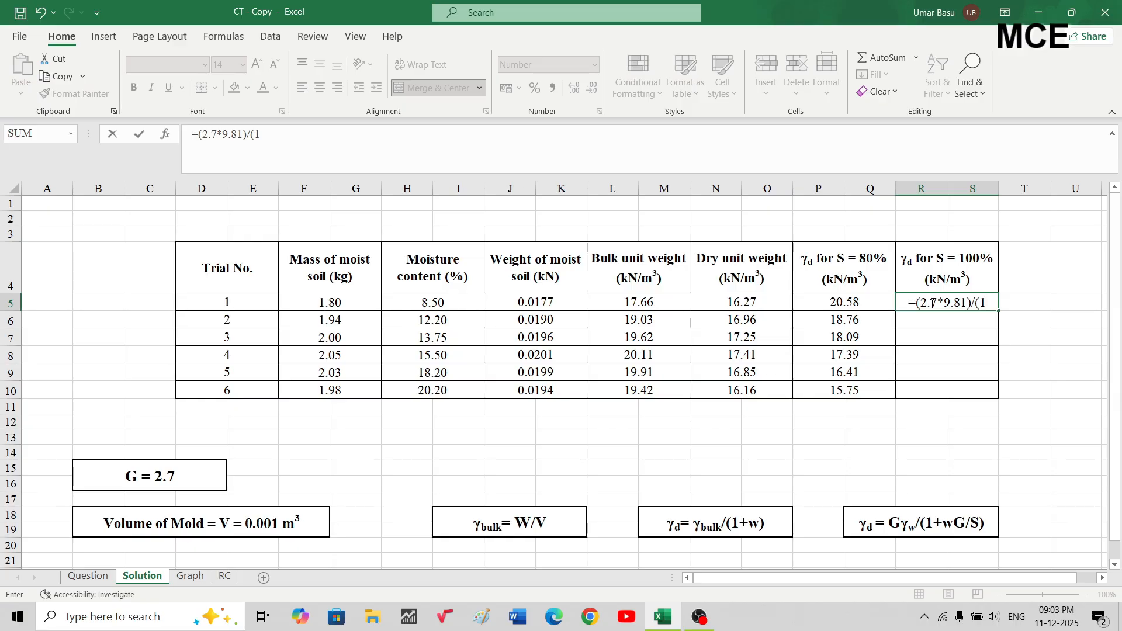
{"action": "type", "text": "+"}
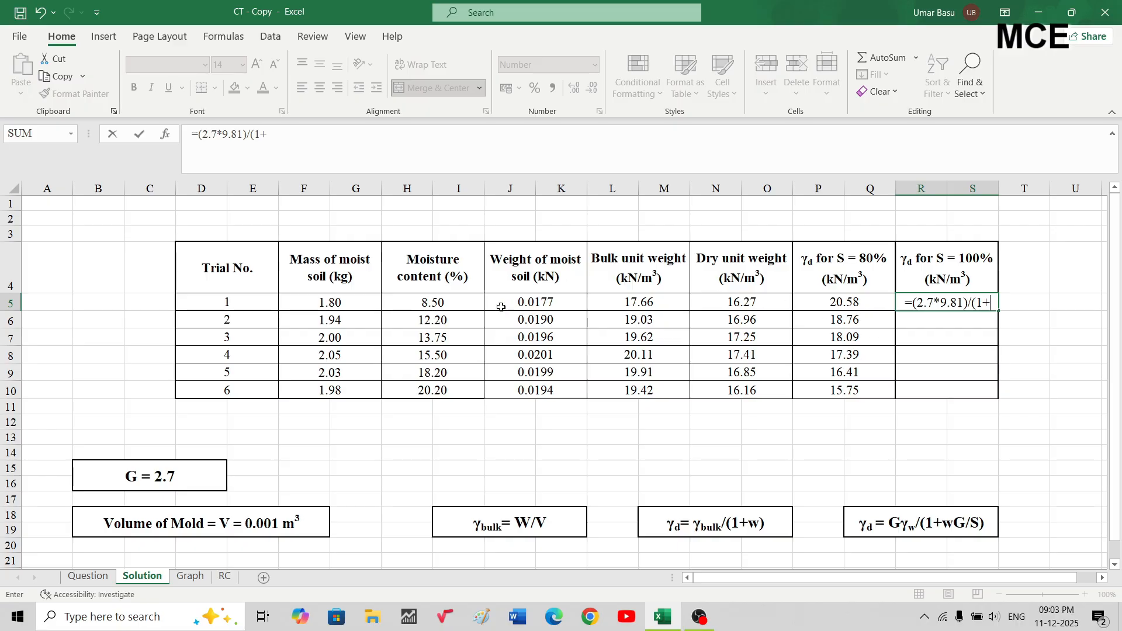
{"action": "left_click", "coordinate": [442, 304]}
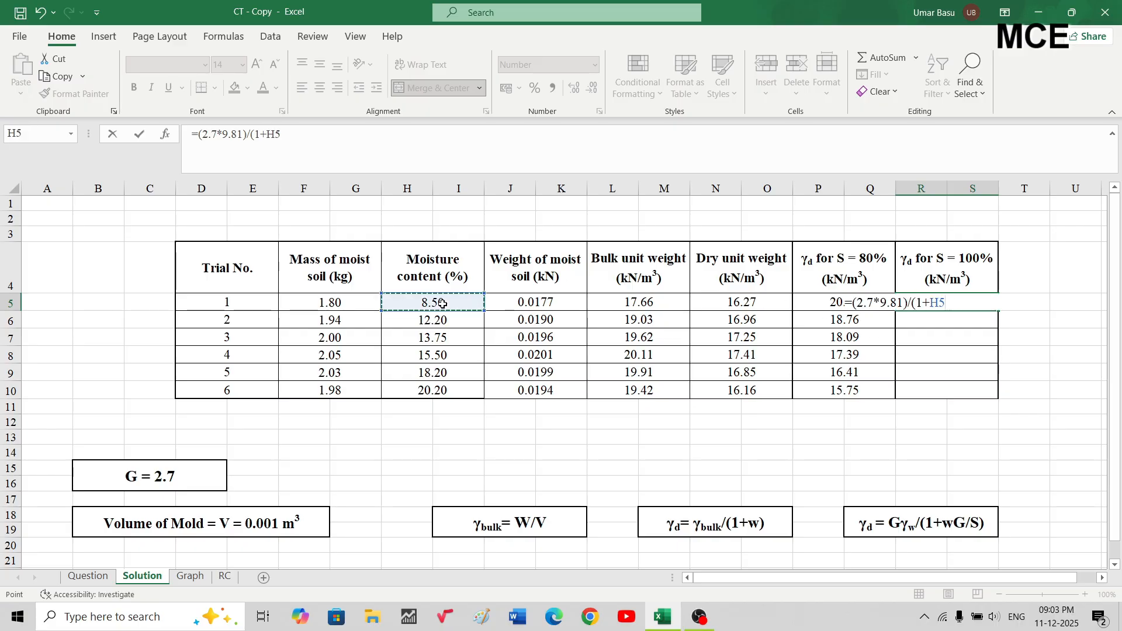
{"action": "type", "text": "*2.7"}
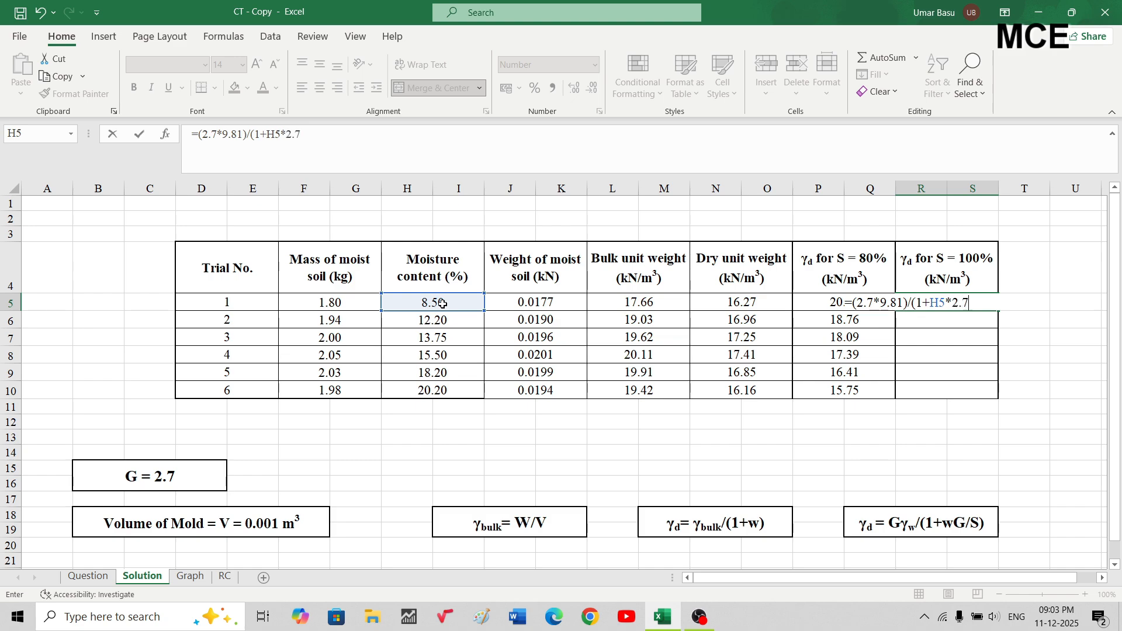
{"action": "type", "text": "/100"}
{"action": "key", "text": "Return"}
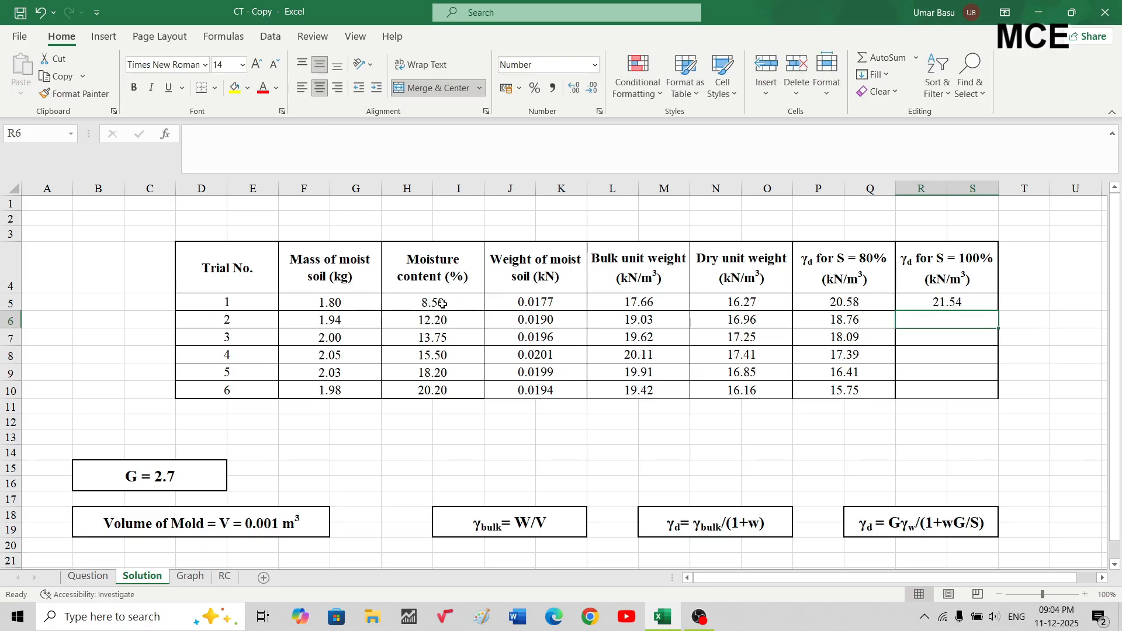
Fill R5's 100% saturation formula down through trial 6
{"action": "left_click", "coordinate": [945, 306]}
{"action": "left_click_drag", "start_coordinate": [999, 310], "coordinate": [992, 395]}
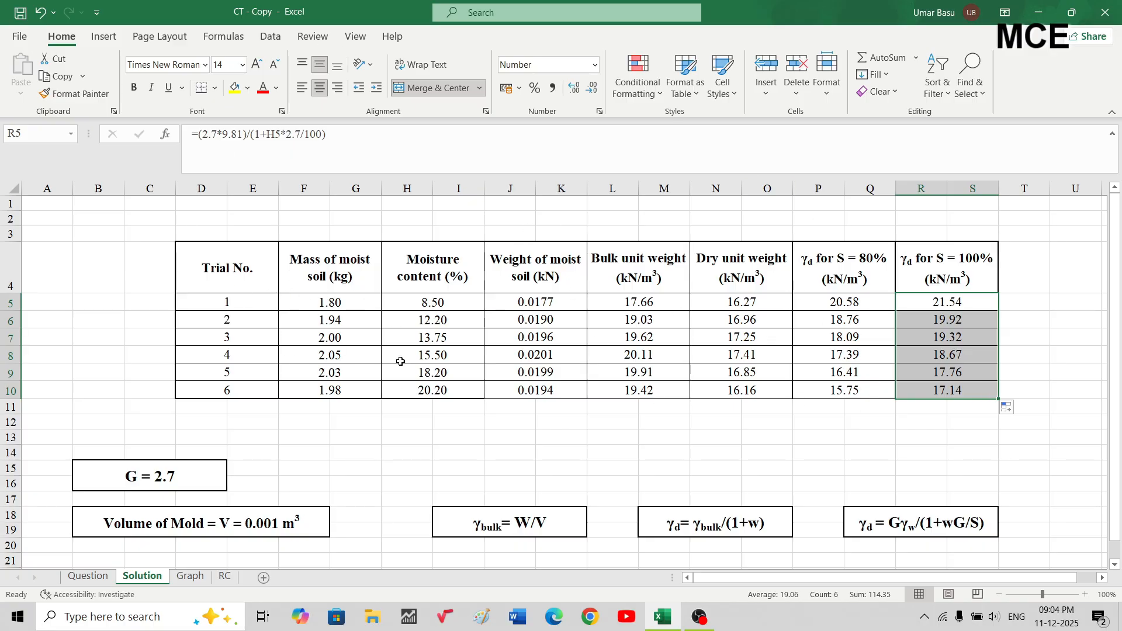
{"action": "left_click", "coordinate": [847, 453]}
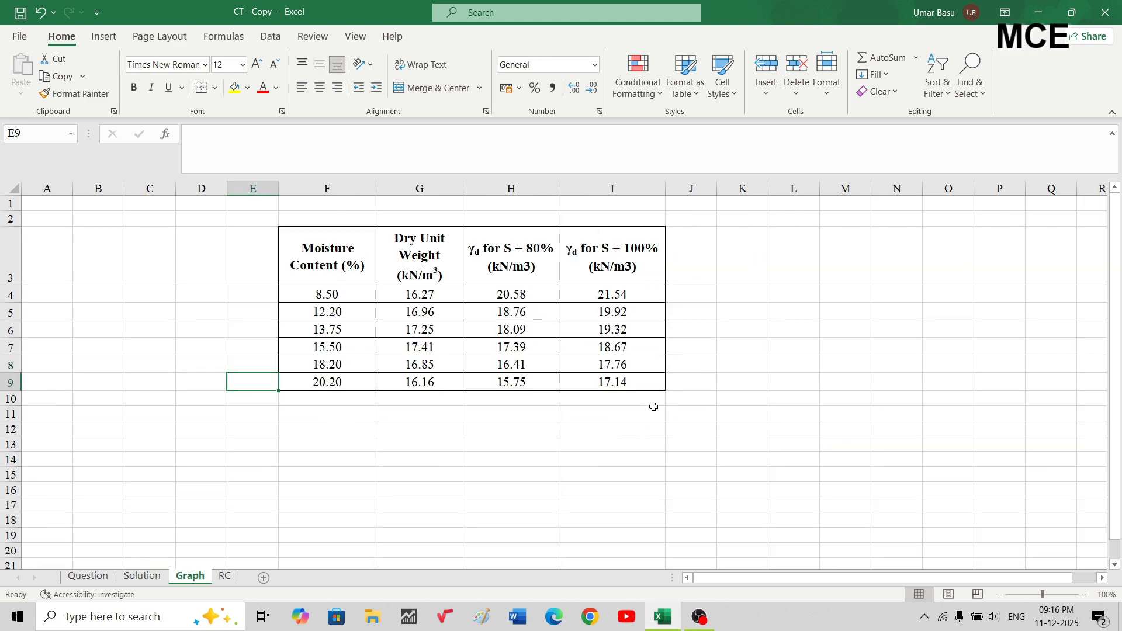
Insert a scatter chart with smooth lines and markers from the moisture content and unit weight data in F4:I9 on the Graph sheet
{"action": "left_click", "coordinate": [655, 411]}
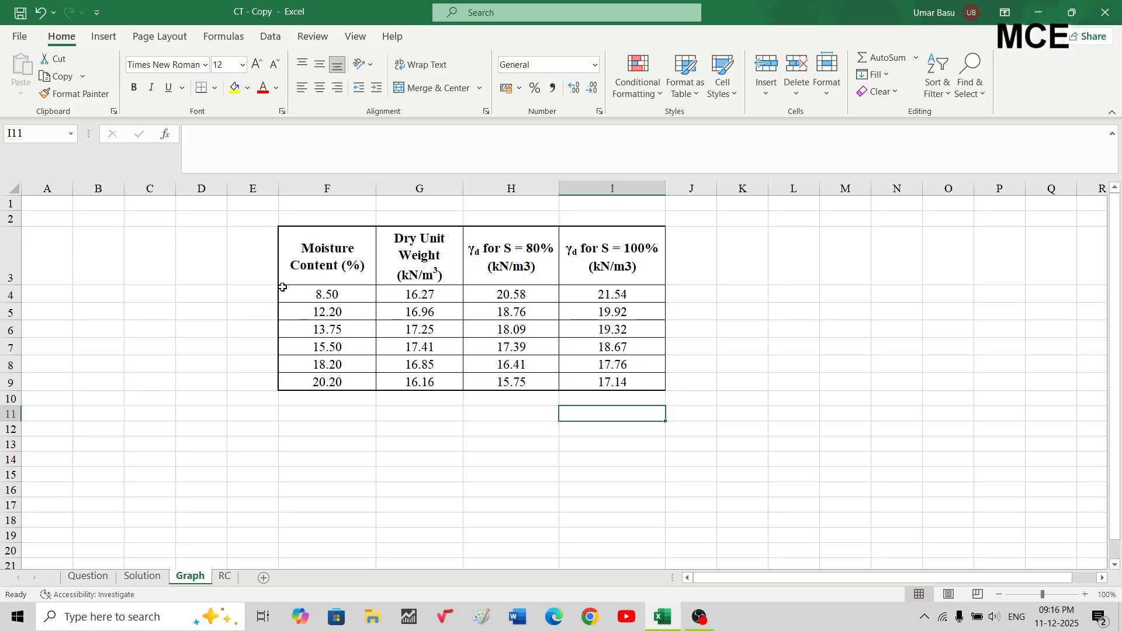
{"action": "left_click", "coordinate": [329, 256]}
{"action": "left_click", "coordinate": [446, 238]}
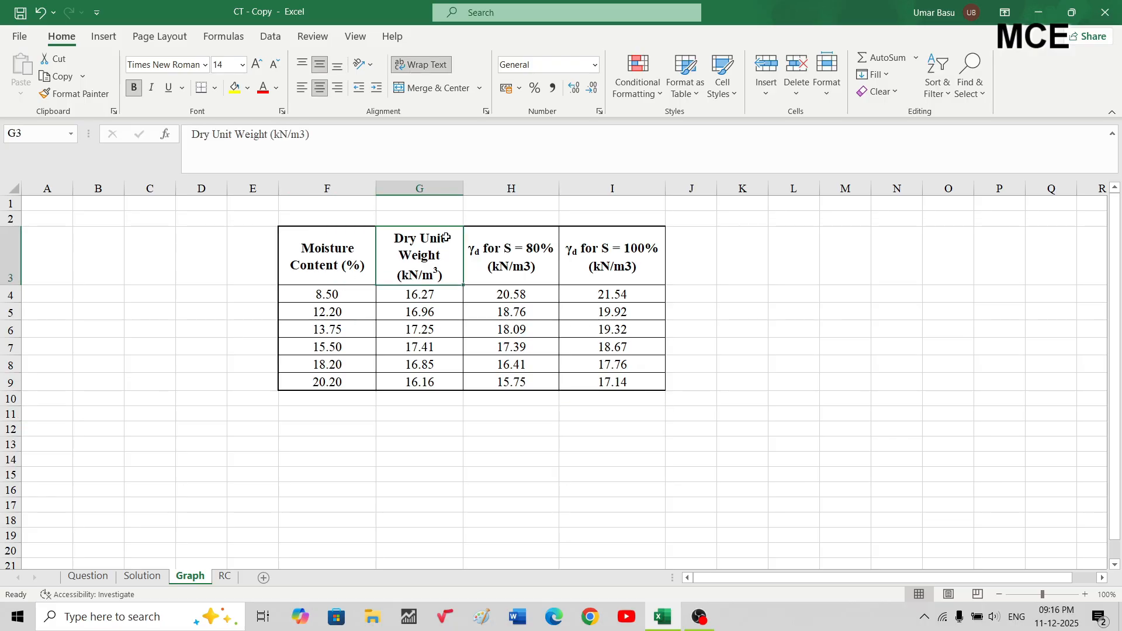
{"action": "left_click", "coordinate": [516, 250]}
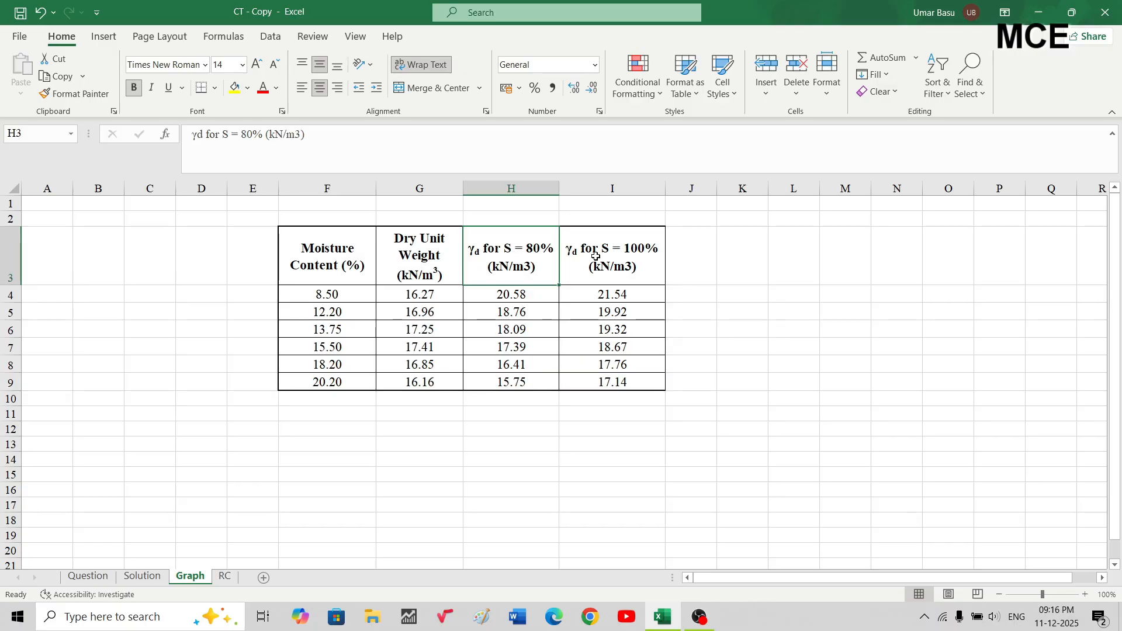
{"action": "left_click", "coordinate": [307, 295]}
{"action": "left_click_drag", "start_coordinate": [307, 295], "coordinate": [579, 381]}
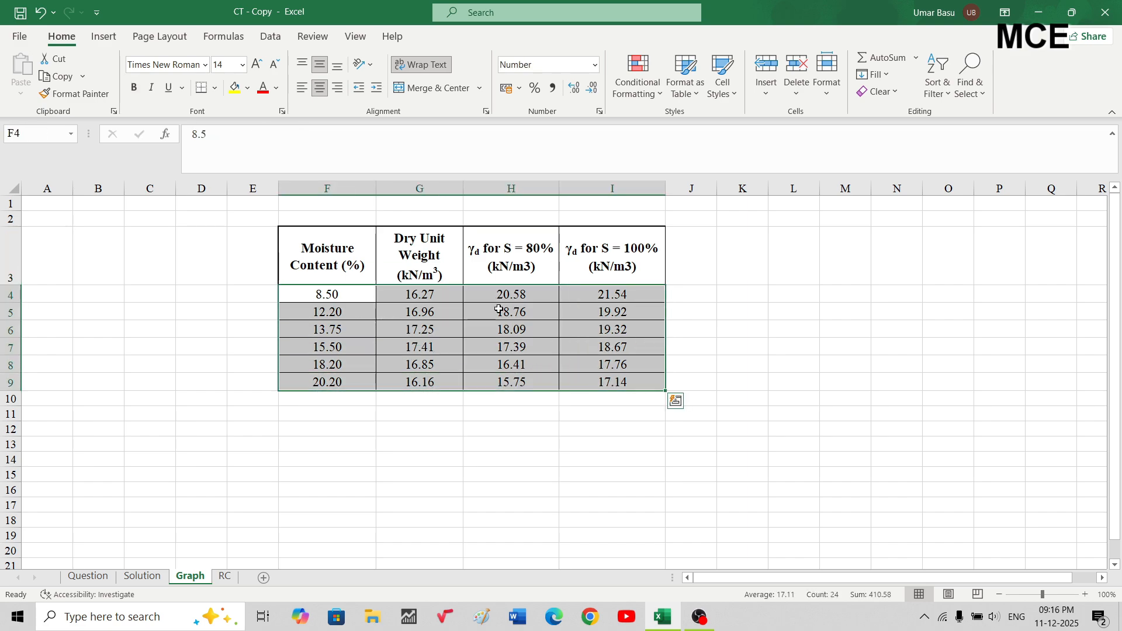
{"action": "left_click", "coordinate": [104, 37]}
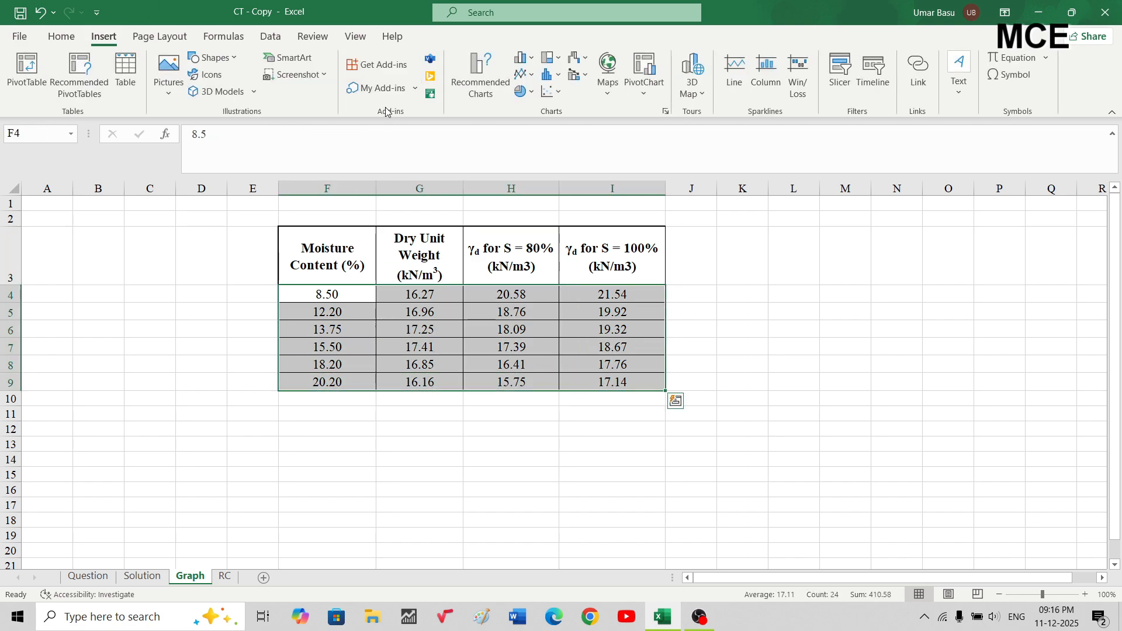
{"action": "left_click", "coordinate": [552, 92]}
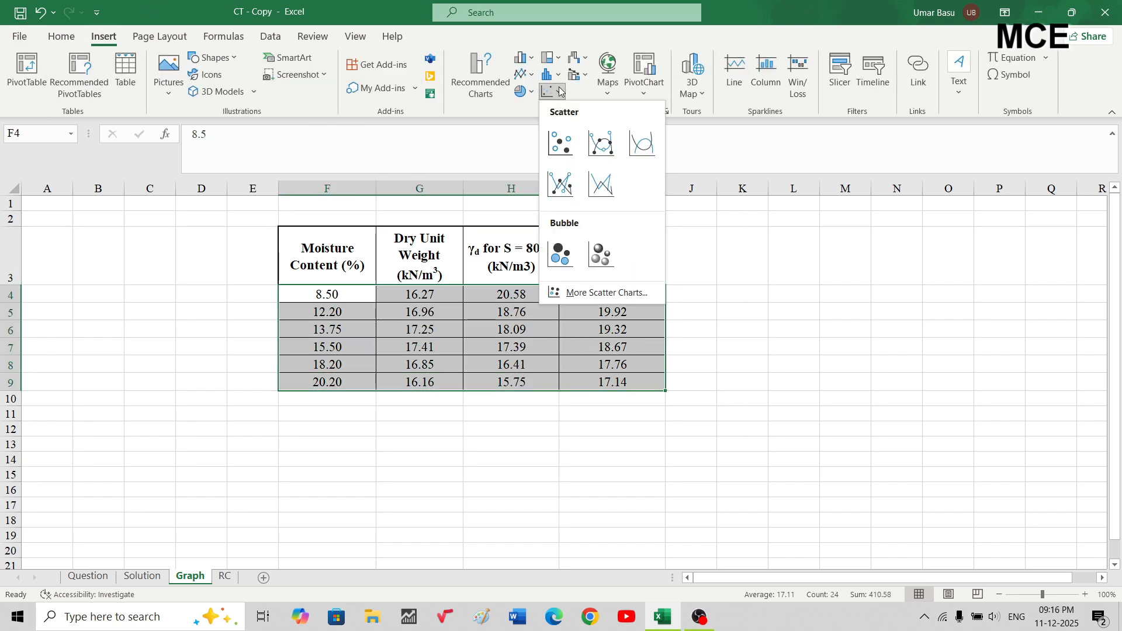
{"action": "left_click", "coordinate": [591, 143]}
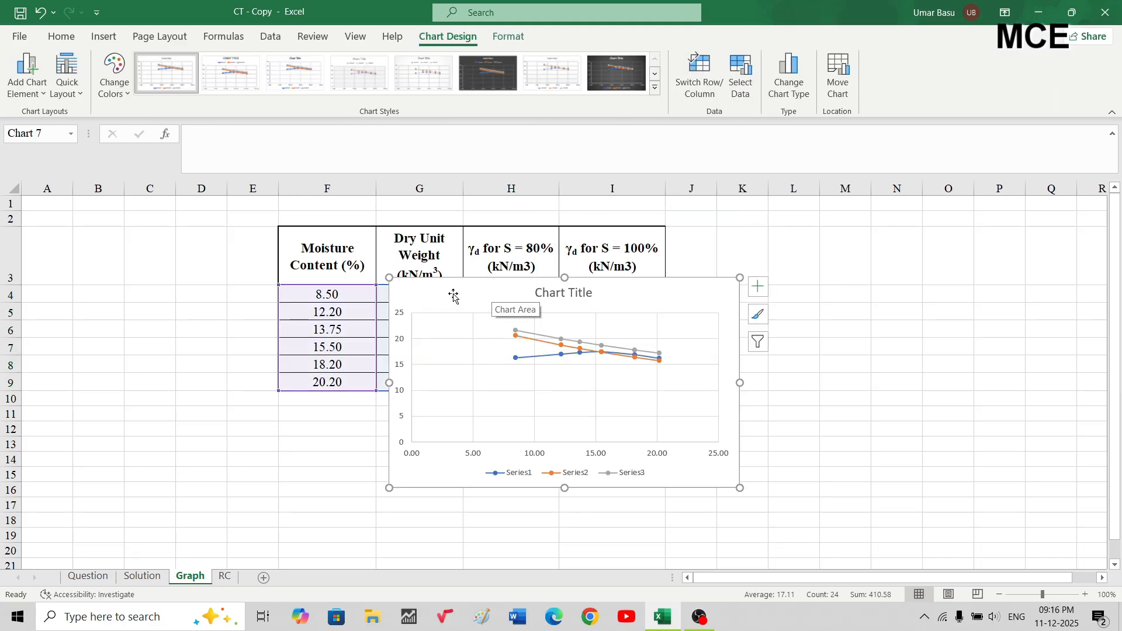
Enlarge the chart to span about columns E to N and rows 1 to 19
{"action": "mouse_move", "coordinate": [453, 296]}
{"action": "left_mouse_down"}
{"action": "mouse_move", "coordinate": [582, 316]}
{"action": "mouse_move", "coordinate": [441, 290]}
{"action": "left_mouse_up"}
{"action": "left_click_drag", "start_coordinate": [731, 484], "coordinate": [888, 545]}
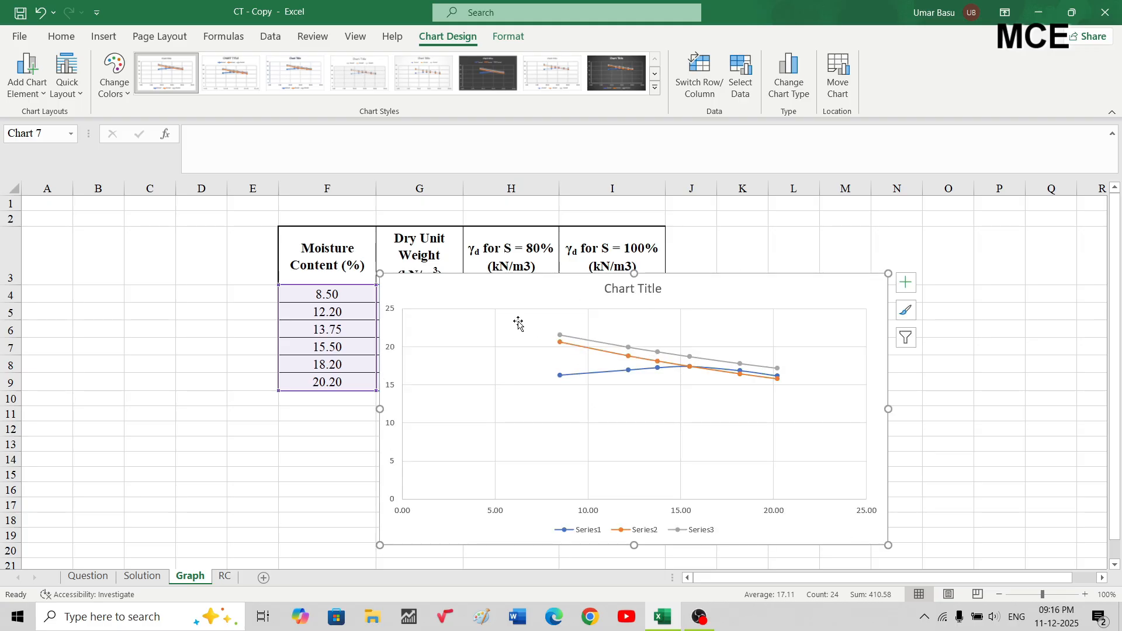
{"action": "left_click_drag", "start_coordinate": [380, 273], "coordinate": [263, 203]}
Set the chart elements to show axis titles, with the chart title and legend removed
{"action": "left_click", "coordinate": [574, 221]}
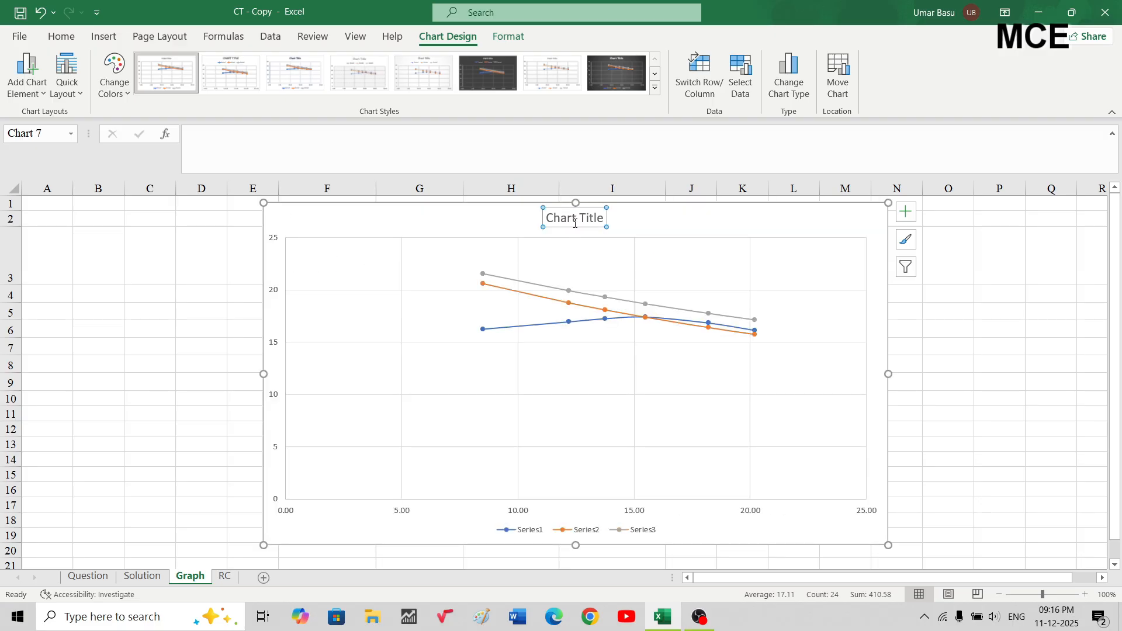
{"action": "key", "text": "Delete"}
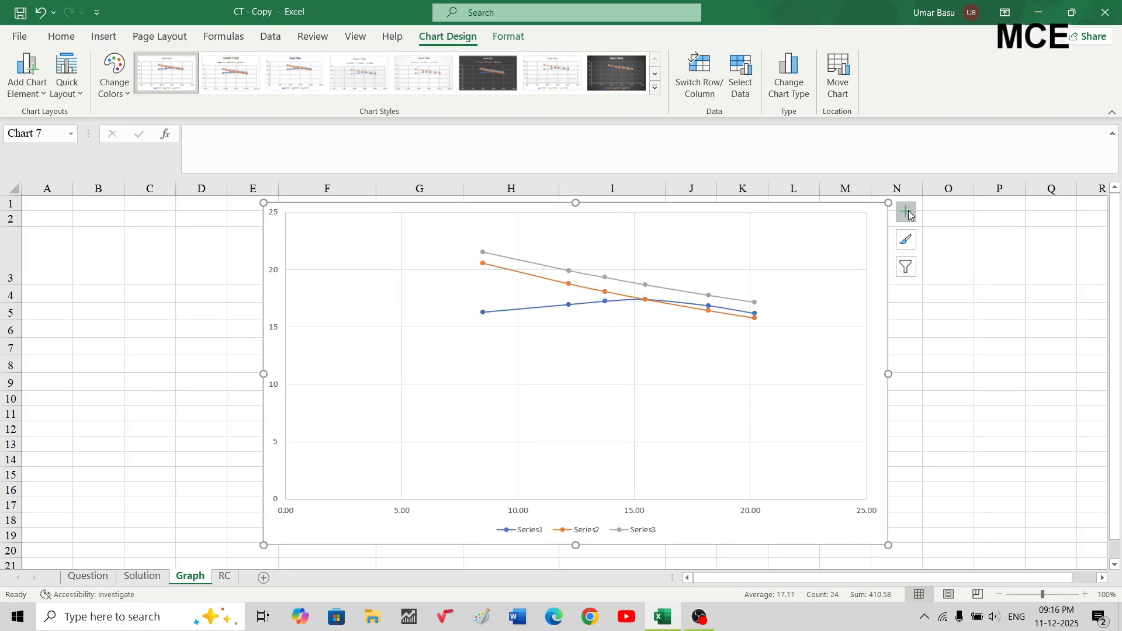
{"action": "left_click", "coordinate": [907, 212]}
{"action": "left_click", "coordinate": [939, 259]}
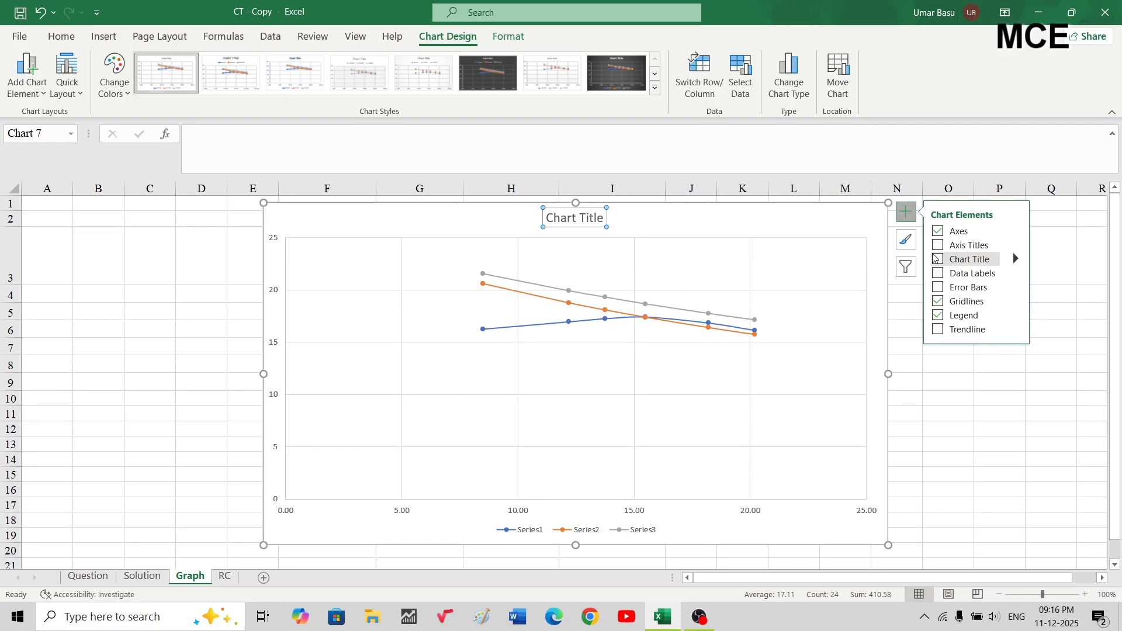
{"action": "left_click", "coordinate": [937, 248]}
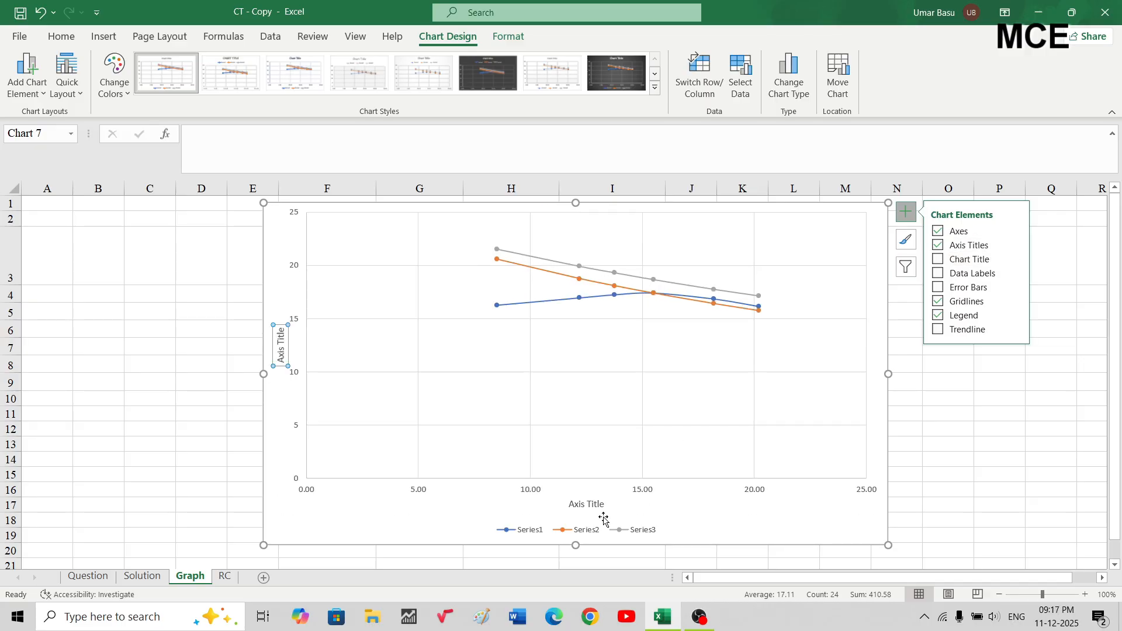
{"action": "left_click", "coordinate": [588, 536]}
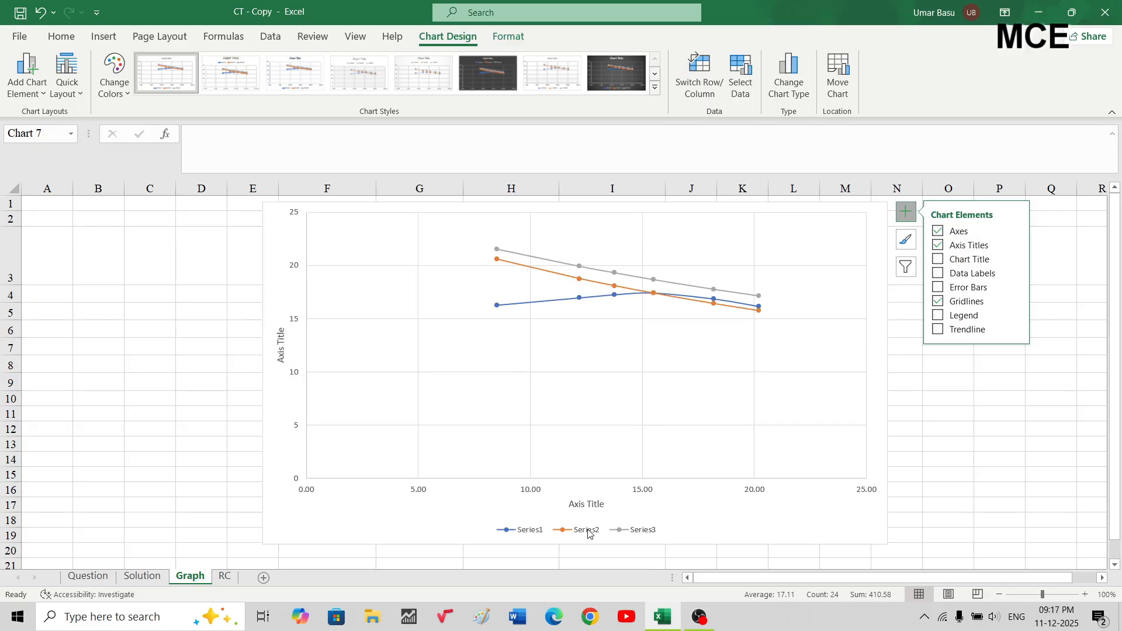
{"action": "key", "text": "Delete"}
Replace the horizontal axis title with "Water content , w (%)"
{"action": "double_click", "coordinate": [589, 527]}
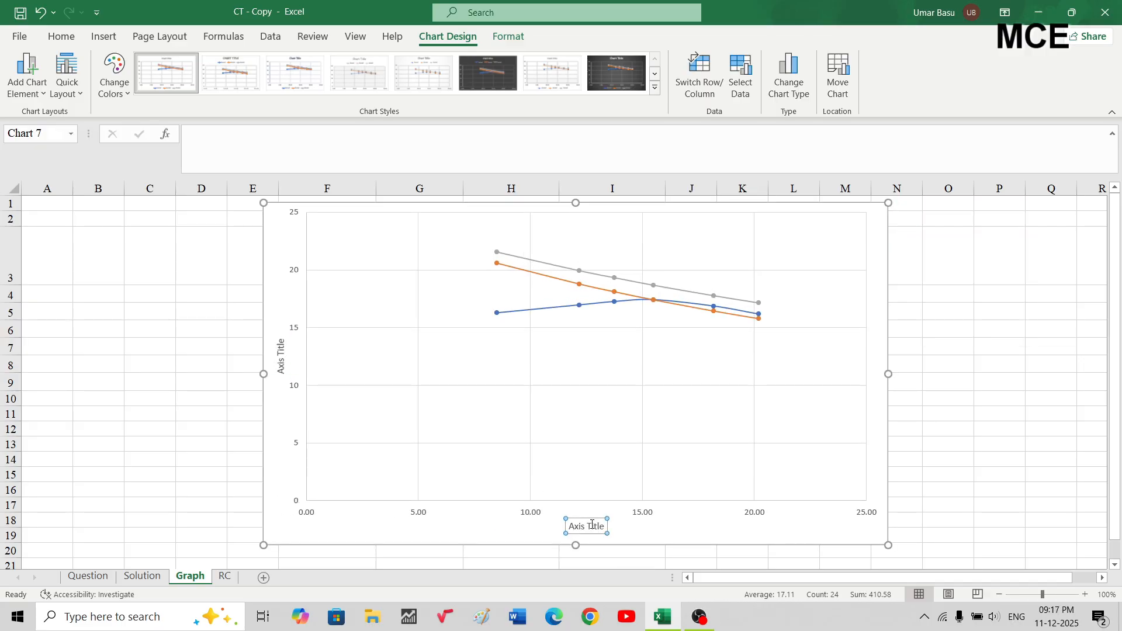
{"action": "left_click_drag", "start_coordinate": [571, 528], "coordinate": [607, 527]}
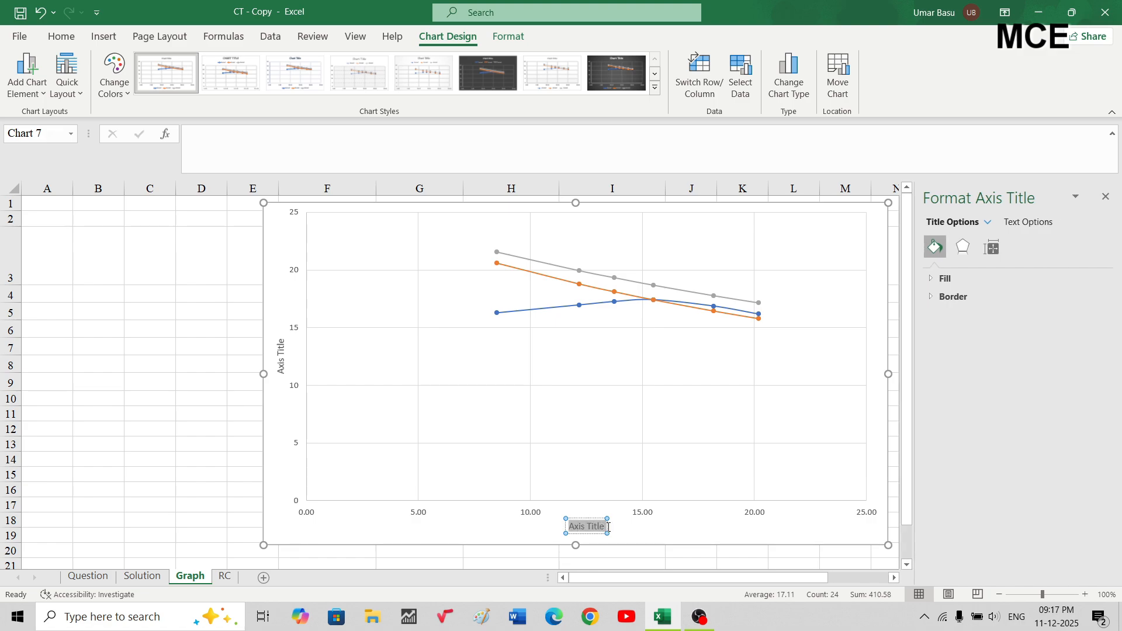
{"action": "type", "text": "W"}
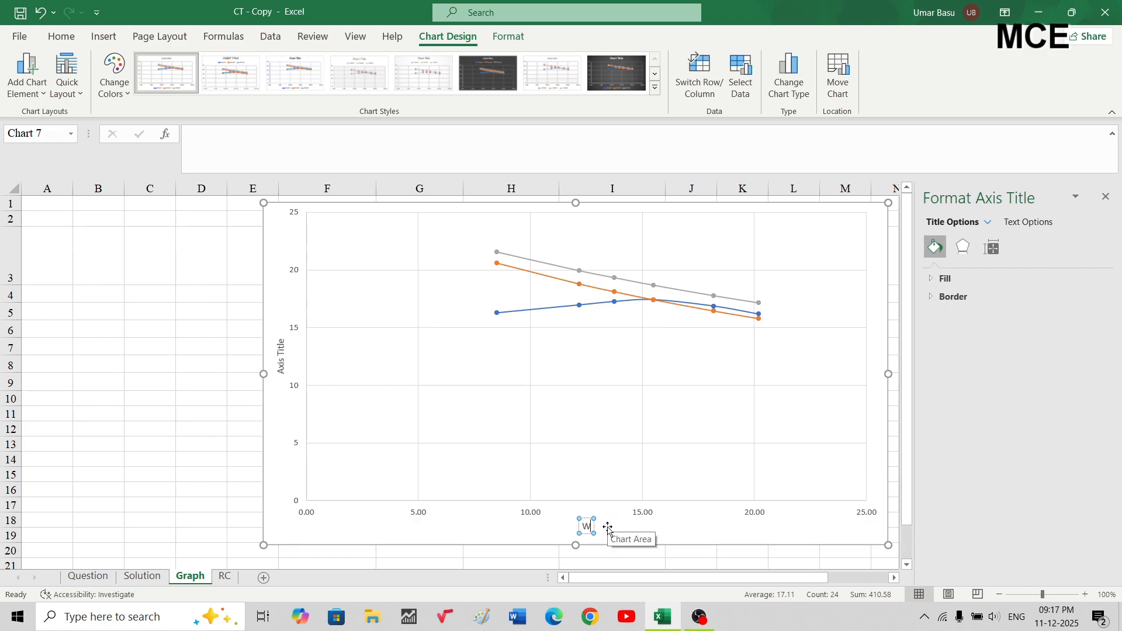
{"action": "type", "text": "A"}
{"action": "key", "text": "BackSpace"}
{"action": "type", "text": "ater content"}
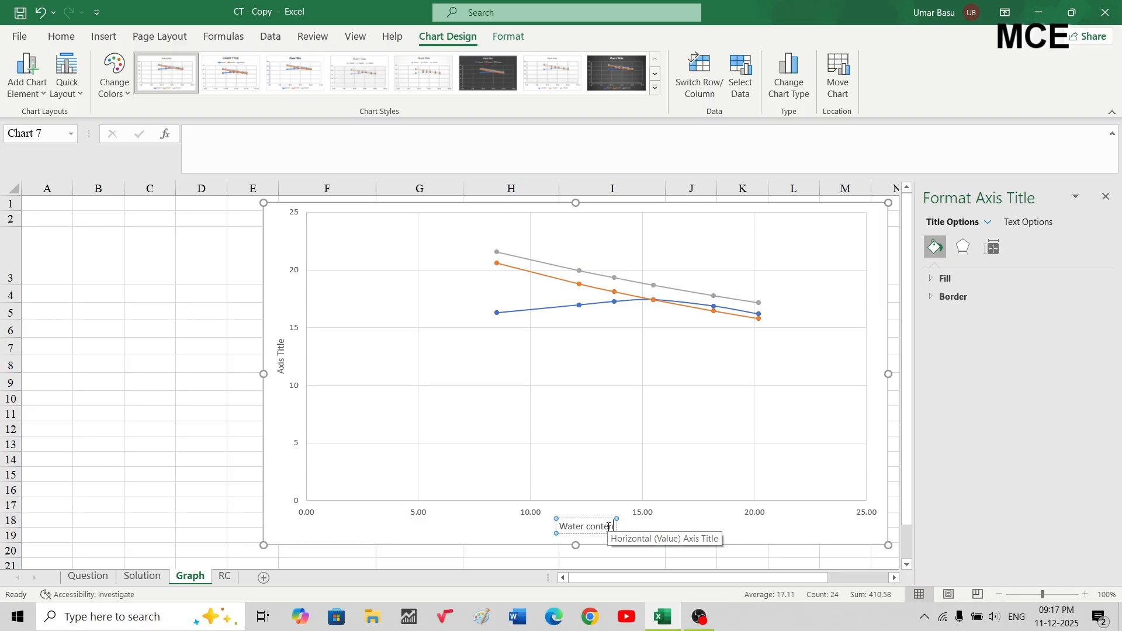
{"action": "type", "text": " , w,"}
{"action": "key", "text": "BackSpace"}
{"action": "type", "text": "(%)"}
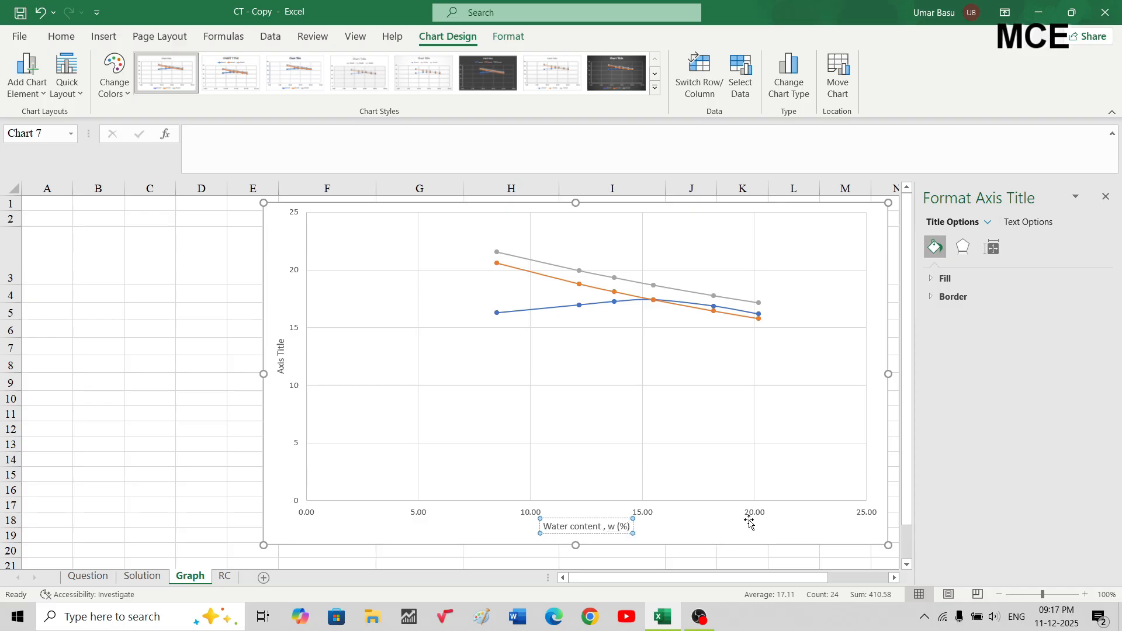
Replace the vertical axis title with "Dry unit weight (kN/m3)" and close the formatting pane
{"action": "left_click", "coordinate": [277, 358]}
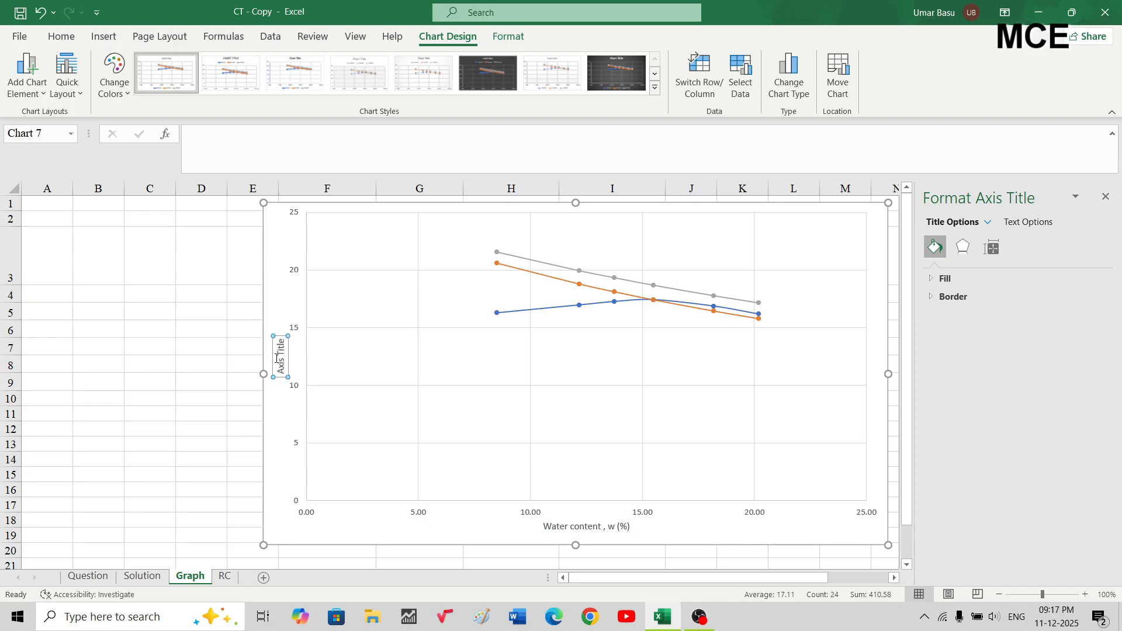
{"action": "left_click_drag", "start_coordinate": [281, 345], "coordinate": [280, 374]}
{"action": "type", "text": "Dr"}
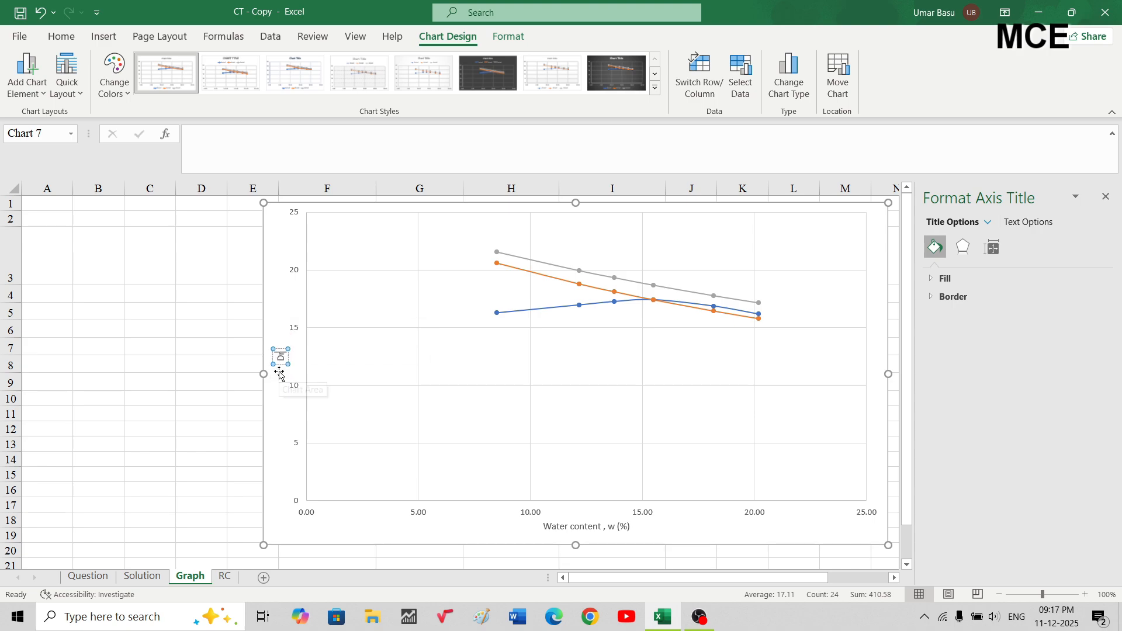
{"action": "type", "text": "y"}
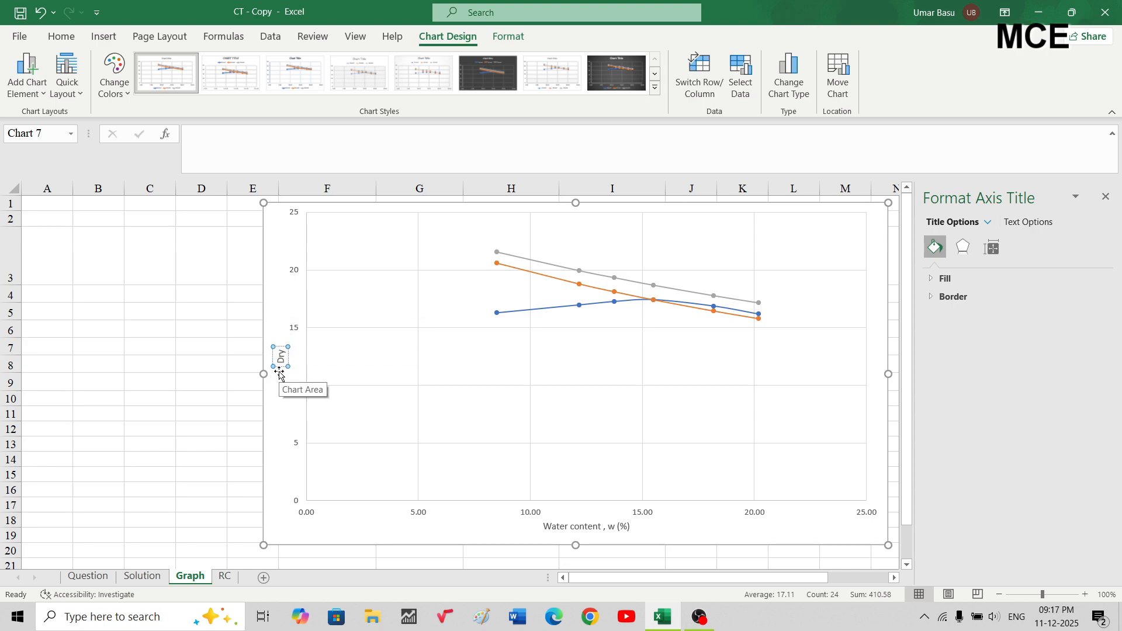
{"action": "type", "text": " unit"}
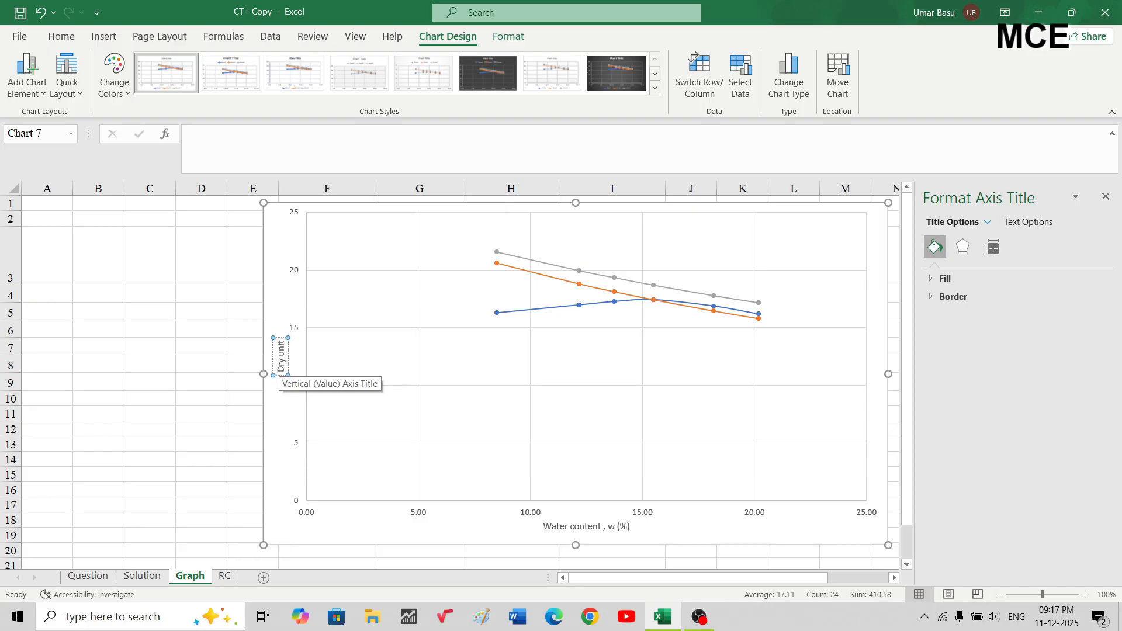
{"action": "type", "text": " weight (kN/m3"}
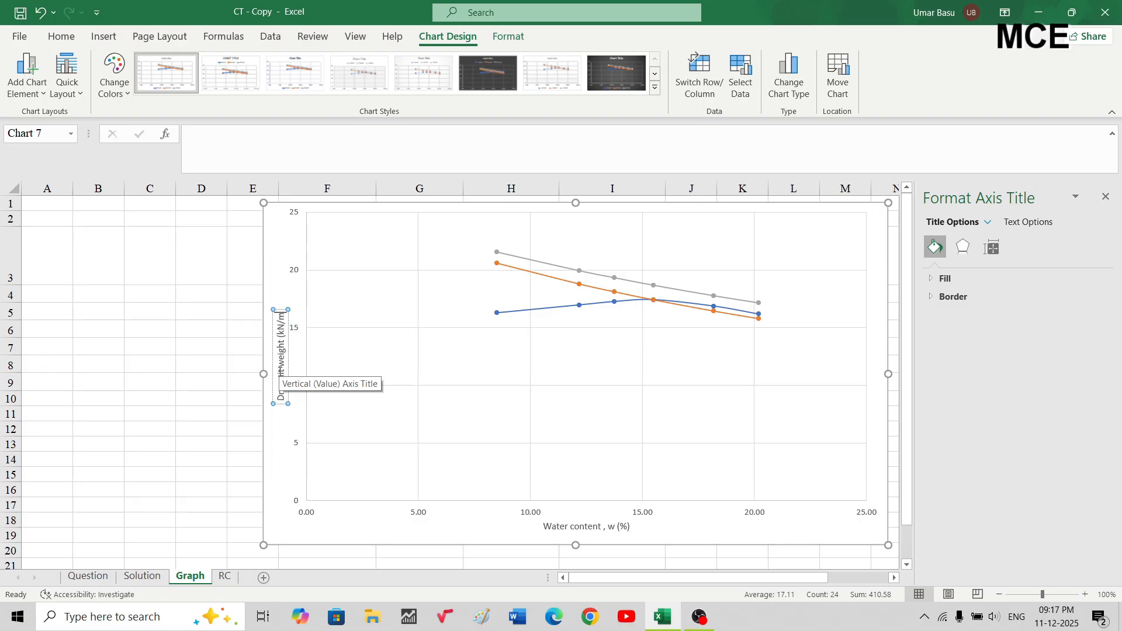
{"action": "type", "text": ")"}
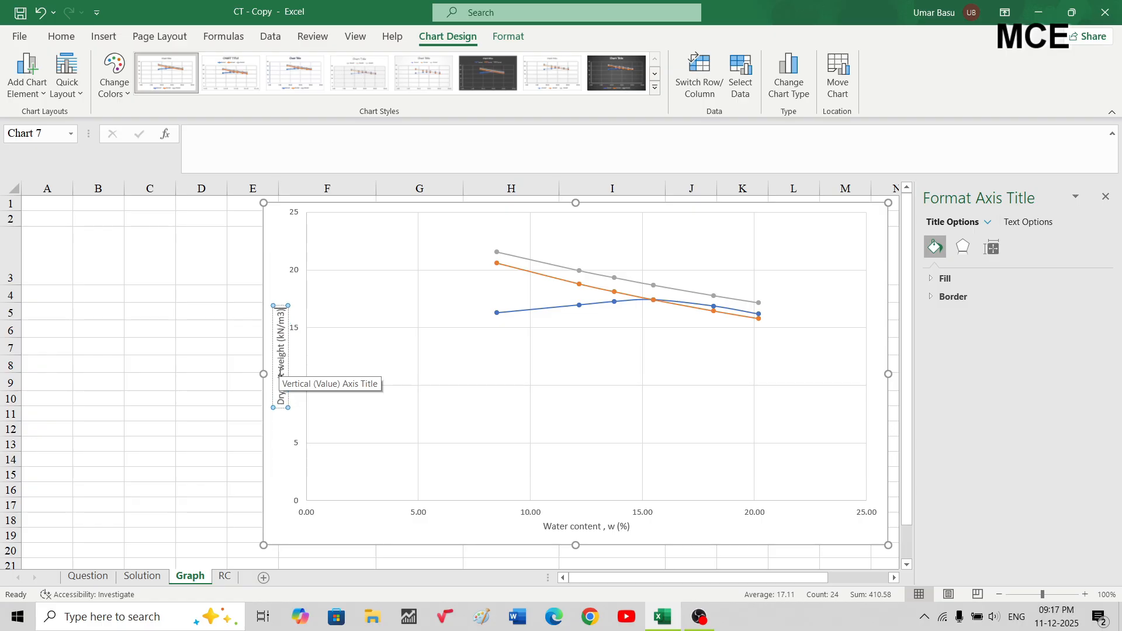
{"action": "left_click", "coordinate": [95, 383]}
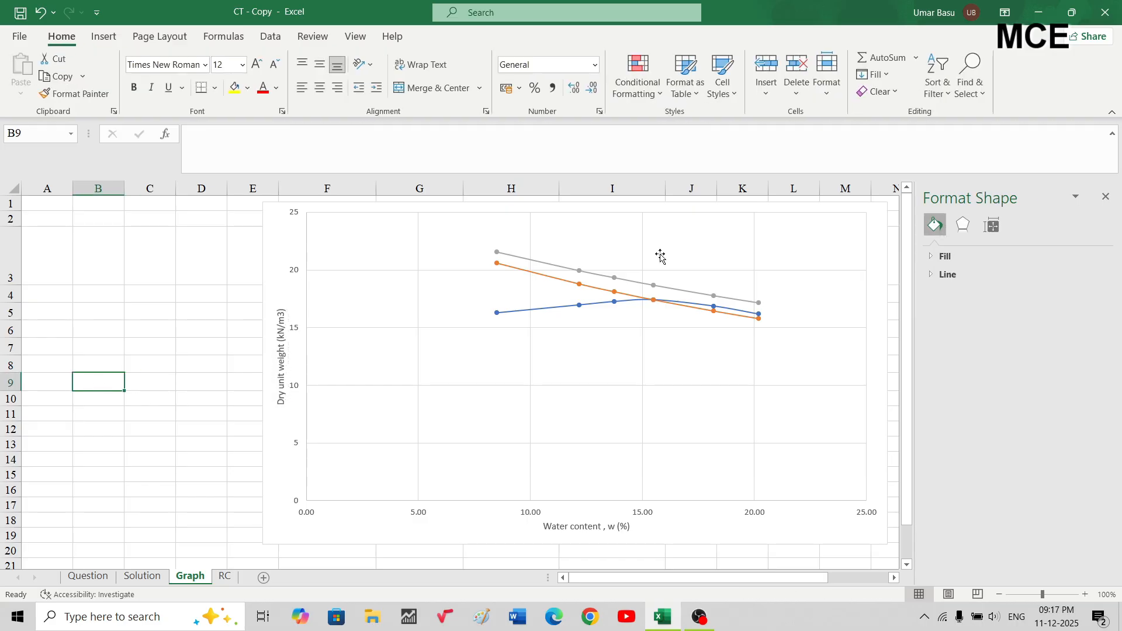
{"action": "left_click", "coordinate": [1105, 196]}
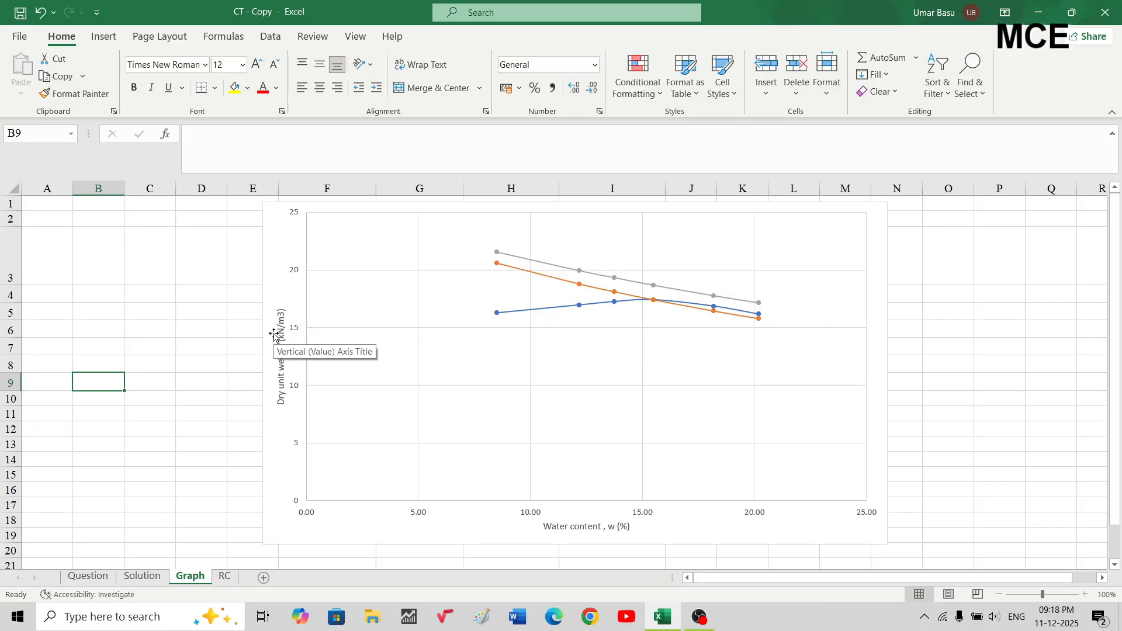
Set the vertical axis bounds to a minimum of 15 and a maximum of 20
{"action": "double_click", "coordinate": [296, 332]}
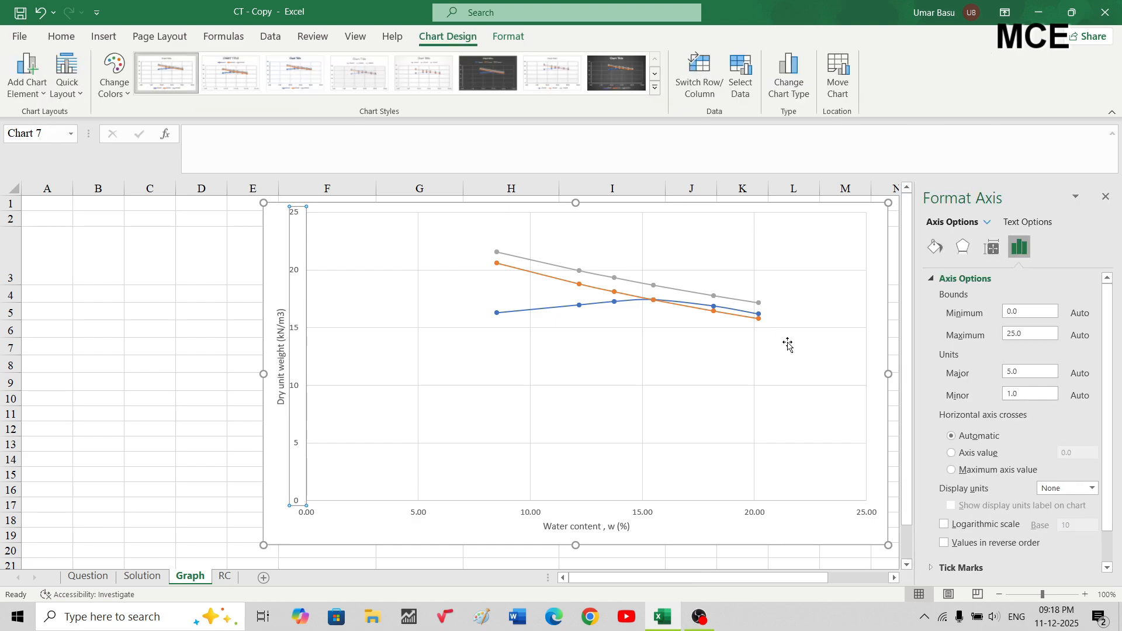
{"action": "left_click_drag", "start_coordinate": [1014, 311], "coordinate": [987, 316]}
{"action": "type", "text": "15"}
{"action": "left_click", "coordinate": [1014, 333]}
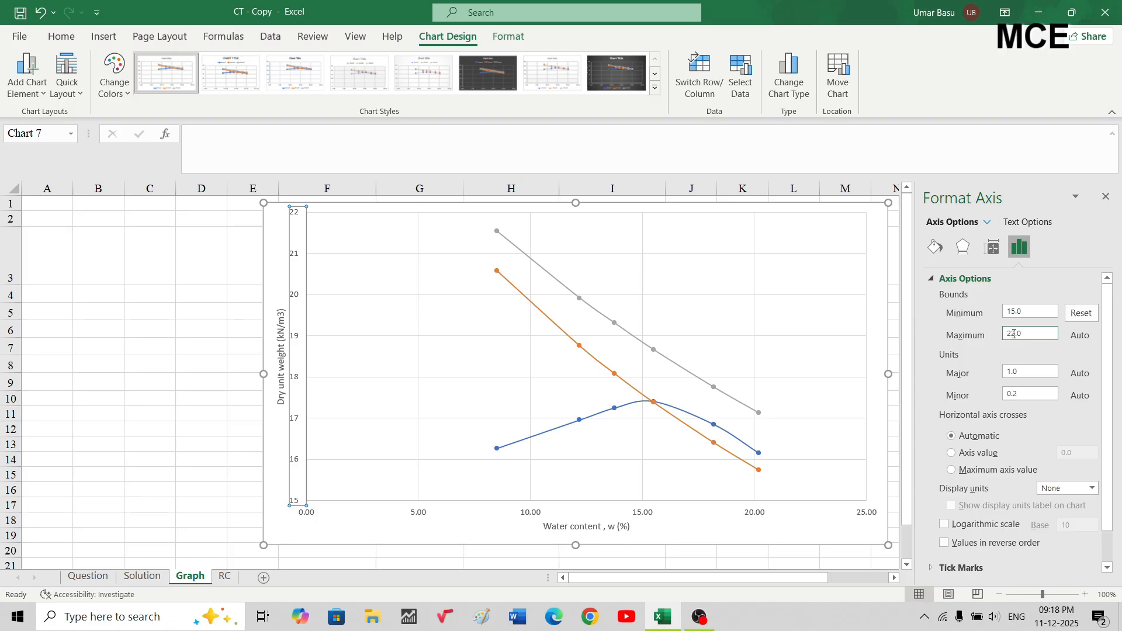
{"action": "key", "text": "BackSpace"}
{"action": "type", "text": "0"}
{"action": "key", "text": "Return"}
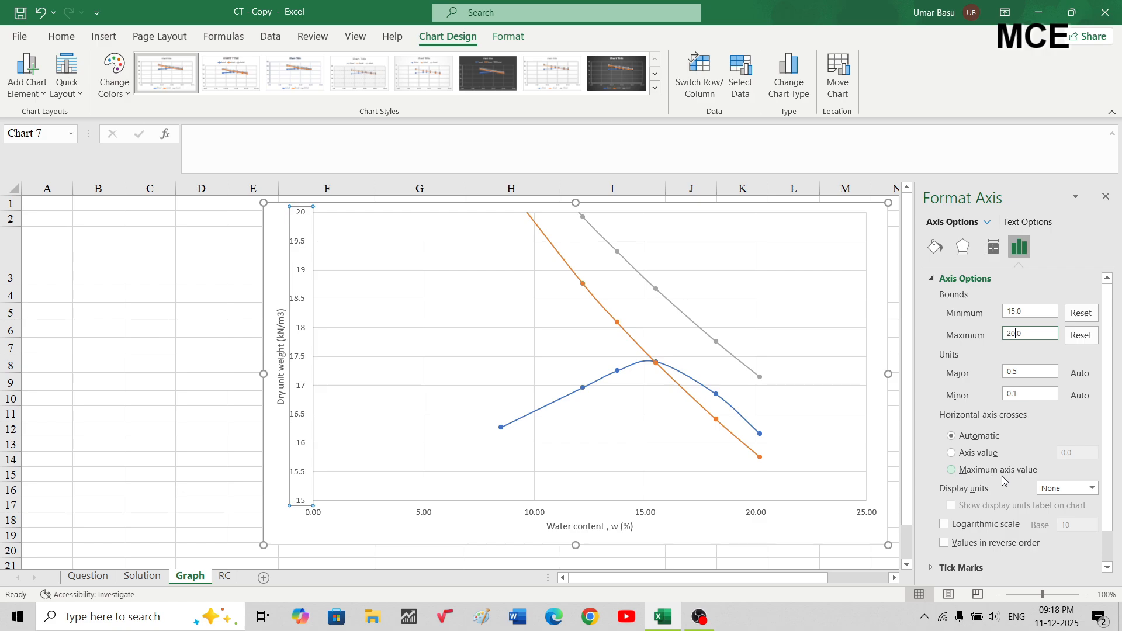
Set the vertical axis tick marks to Cross for the major type and Inside for the minor type
{"action": "left_click", "coordinate": [931, 570]}
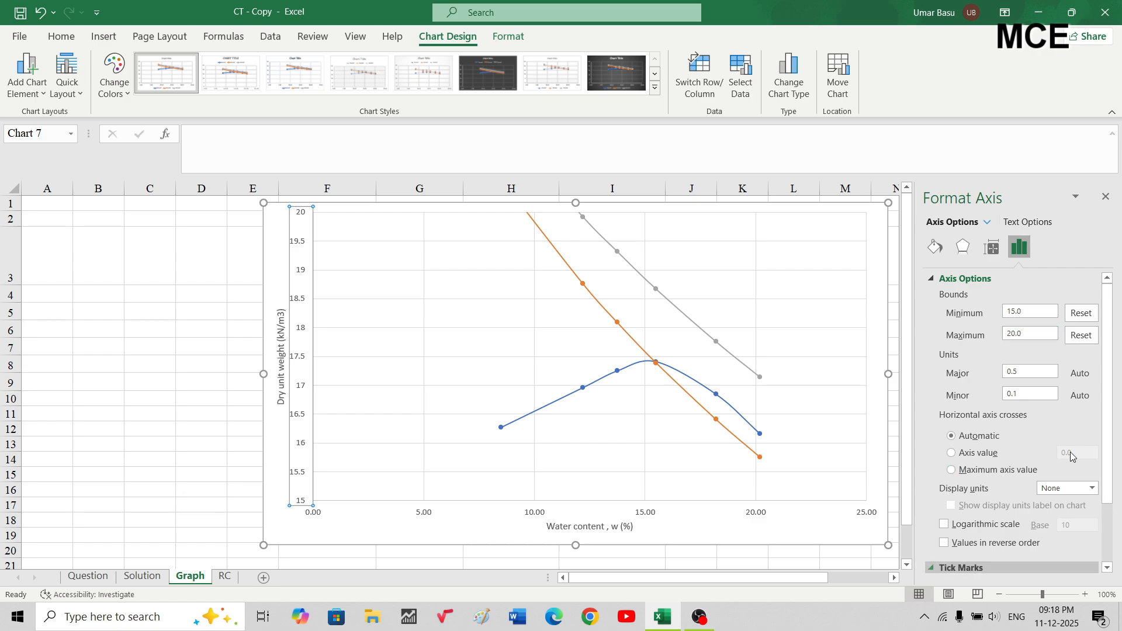
{"action": "scroll", "coordinate": [1092, 473], "scroll_direction": "down", "scroll_amount": 2}
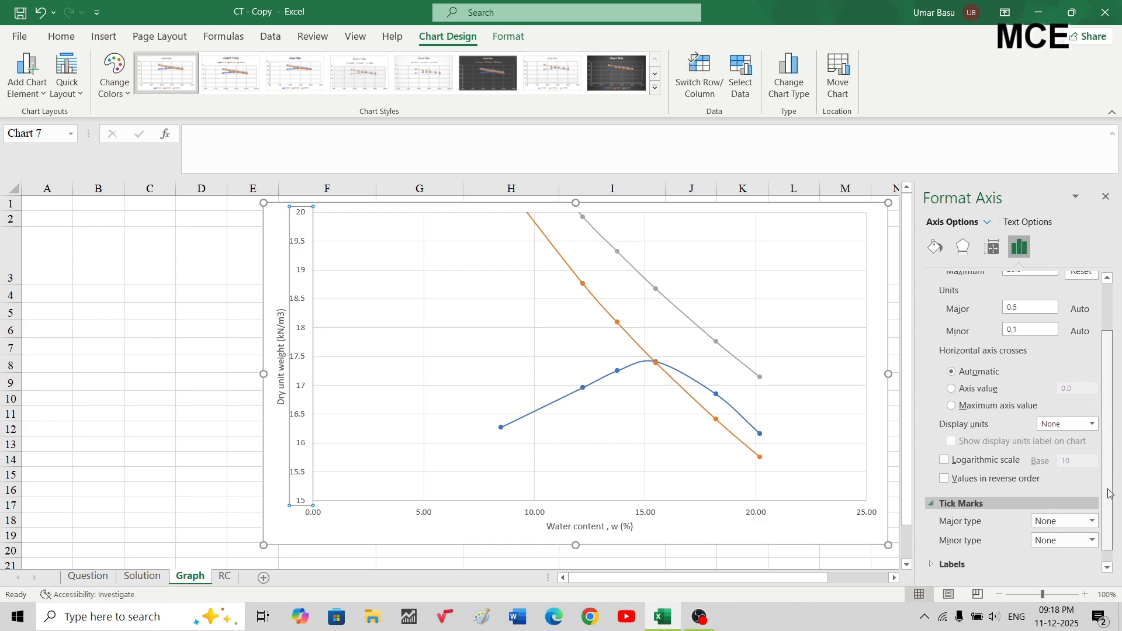
{"action": "left_click", "coordinate": [1091, 521]}
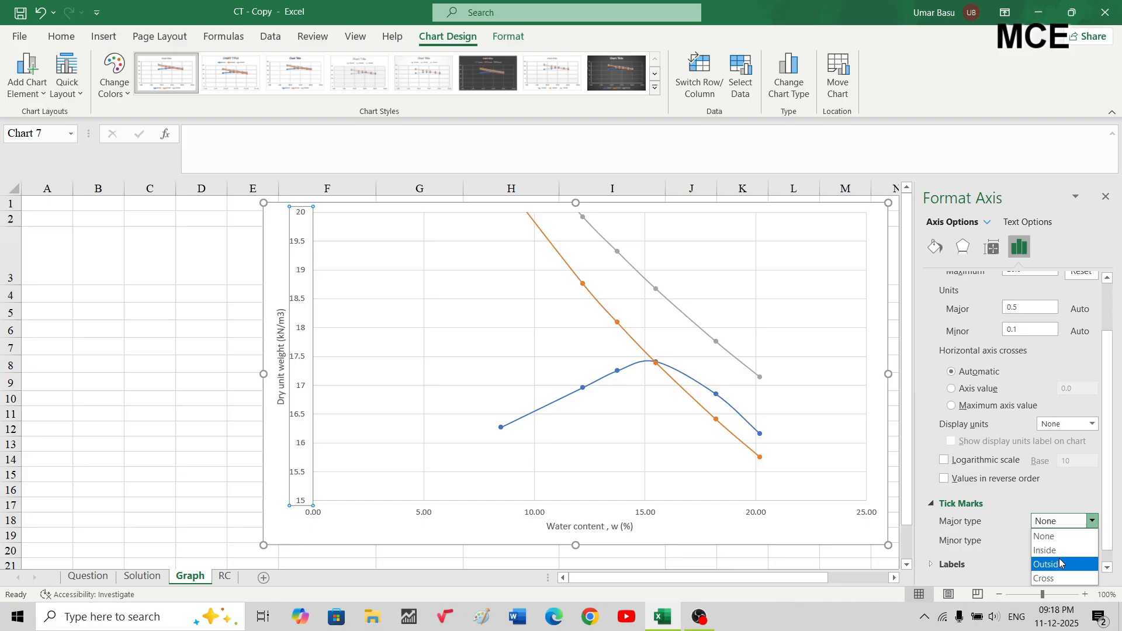
{"action": "left_click", "coordinate": [1048, 578]}
{"action": "left_click", "coordinate": [1092, 543]}
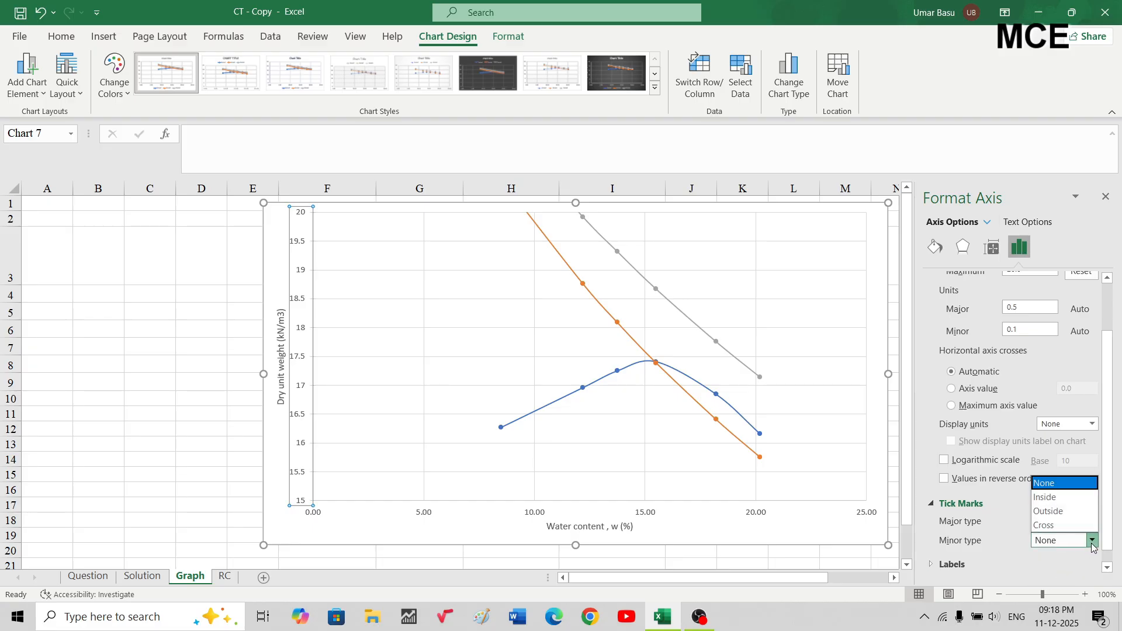
{"action": "left_click", "coordinate": [1047, 497]}
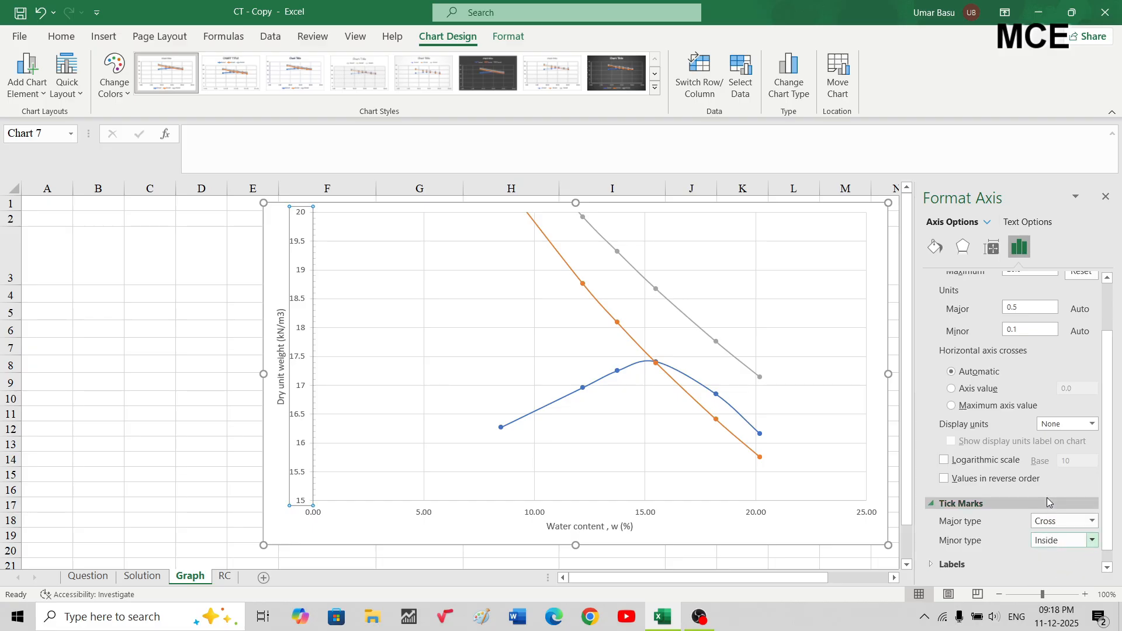
Format the vertical axis line as solid black with a width of 1 pt
{"action": "left_click", "coordinate": [935, 256]}
{"action": "left_click", "coordinate": [947, 296]}
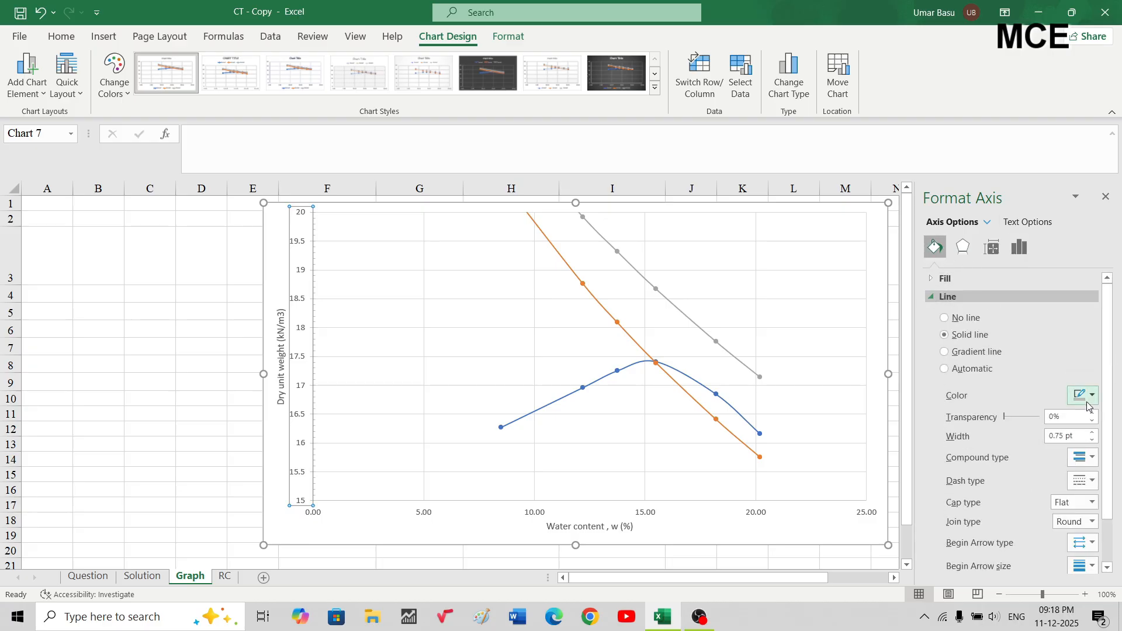
{"action": "left_click", "coordinate": [1091, 396]}
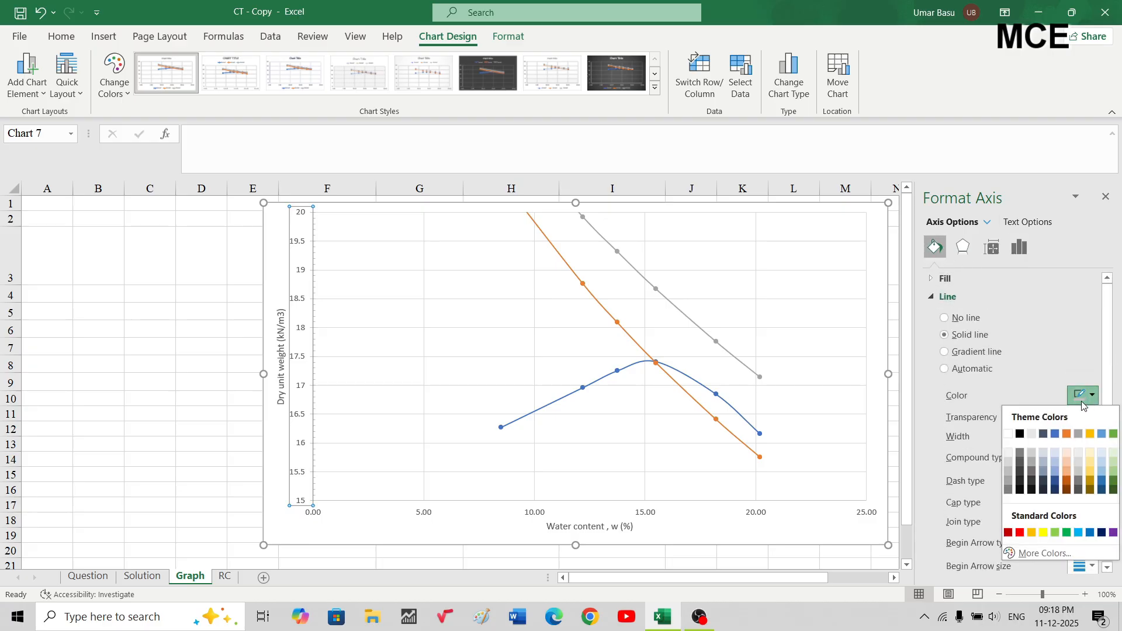
{"action": "left_click", "coordinate": [1021, 434]}
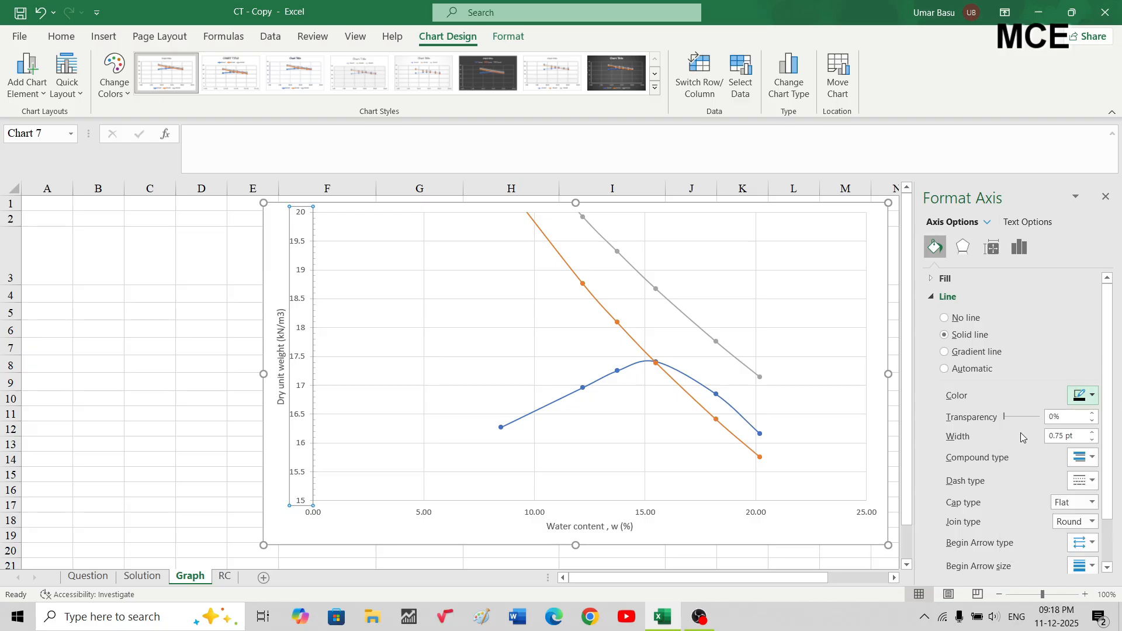
{"action": "left_click", "coordinate": [1093, 432]}
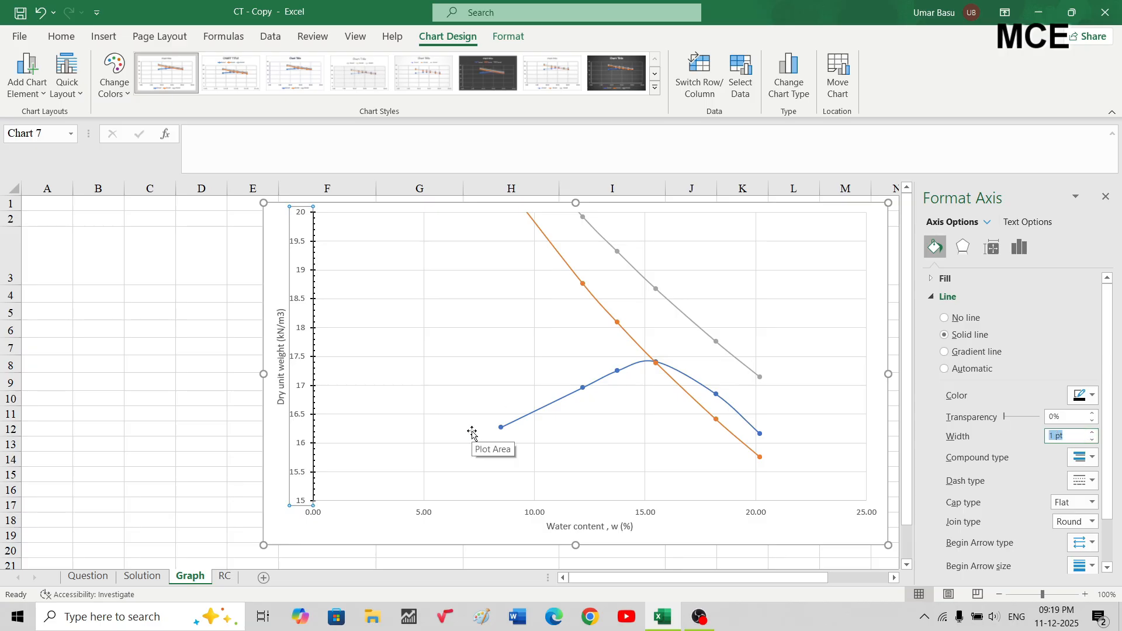
Format the horizontal axis line as solid black with a width of 1 pt
{"action": "left_click", "coordinate": [425, 512]}
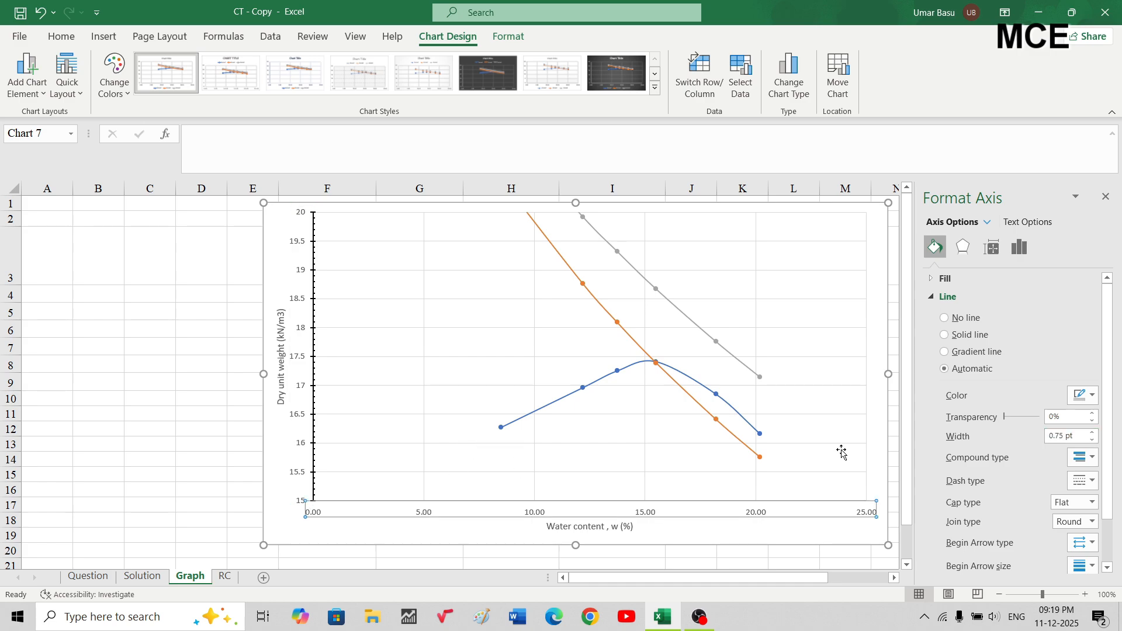
{"action": "left_click", "coordinate": [1092, 435]}
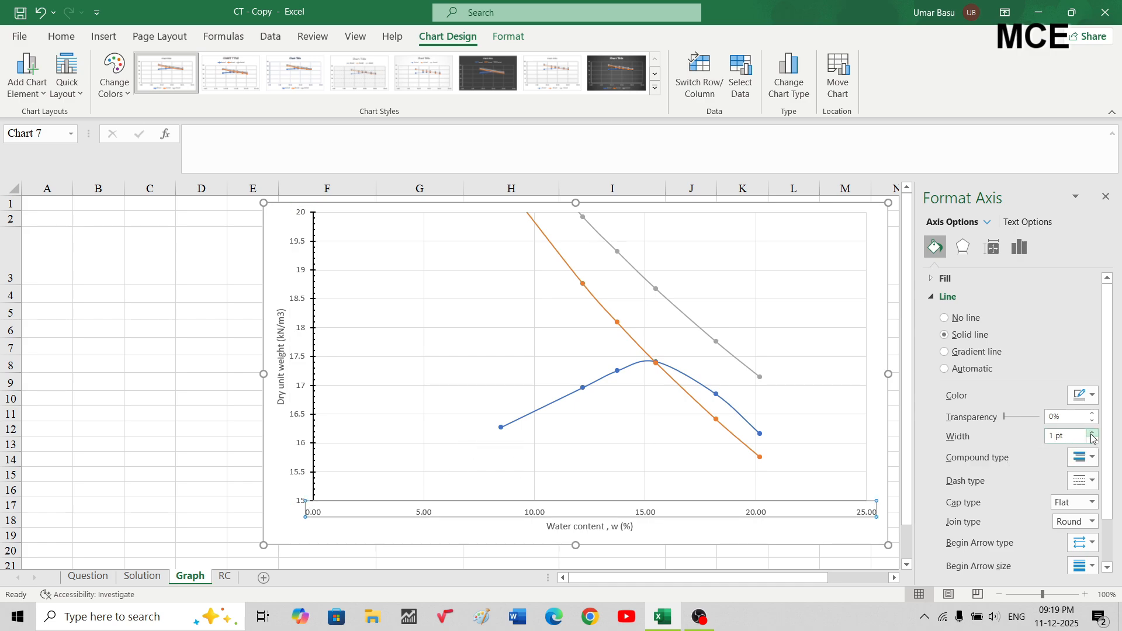
{"action": "left_click", "coordinate": [1091, 395]}
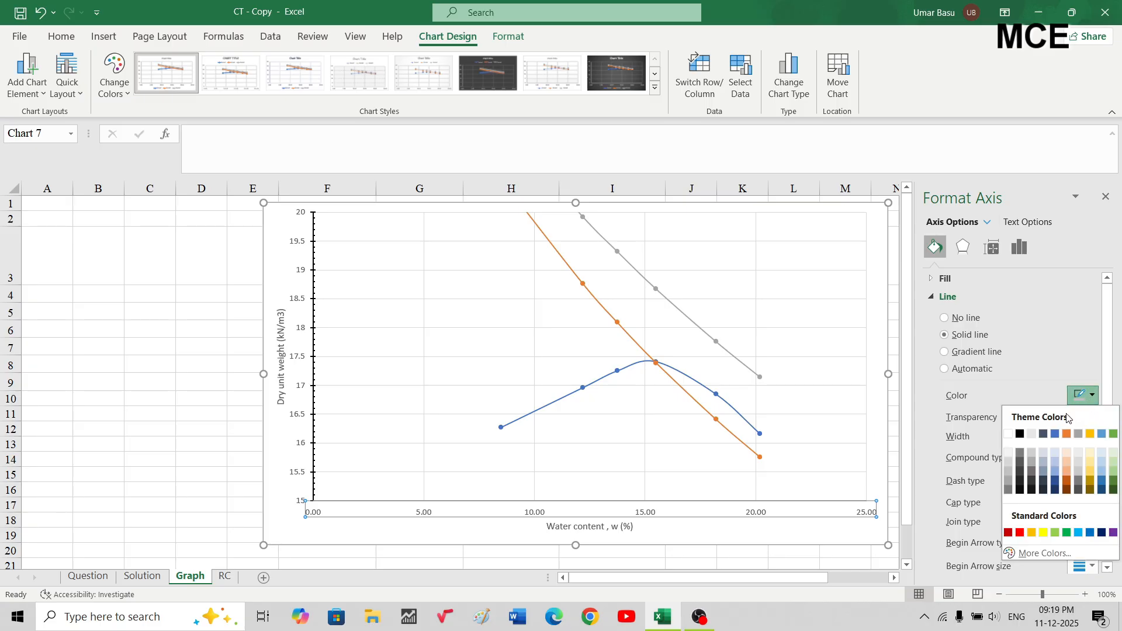
{"action": "left_click", "coordinate": [1020, 433]}
Set the horizontal axis tick marks to Cross for the major type and Inside for the minor type
{"action": "left_click", "coordinate": [1017, 249]}
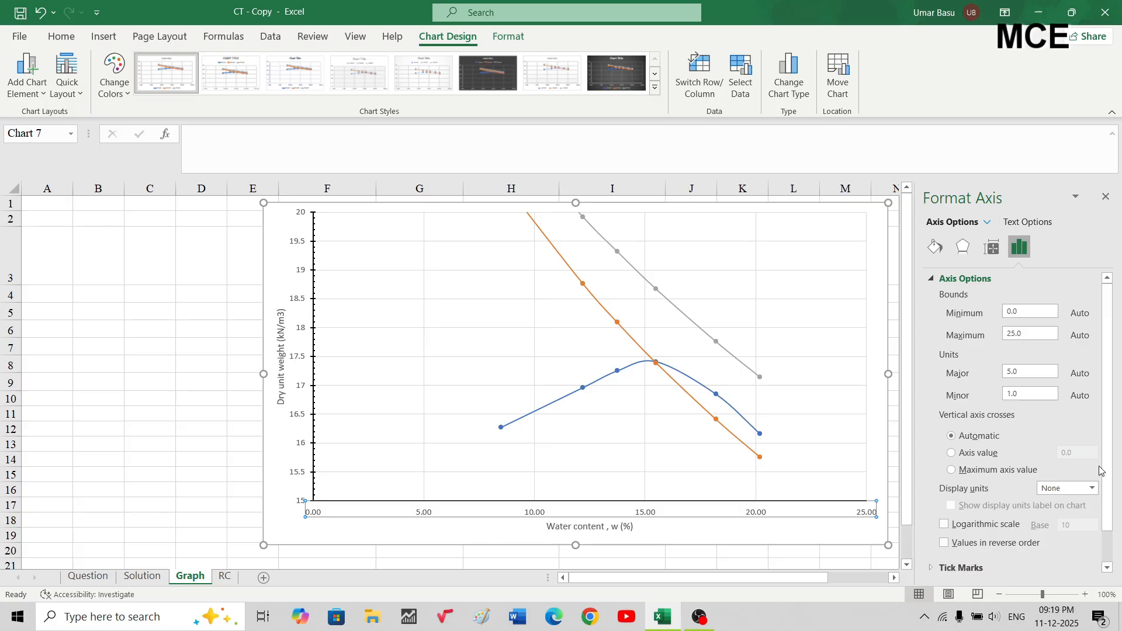
{"action": "left_click_drag", "start_coordinate": [1106, 471], "coordinate": [1108, 498]}
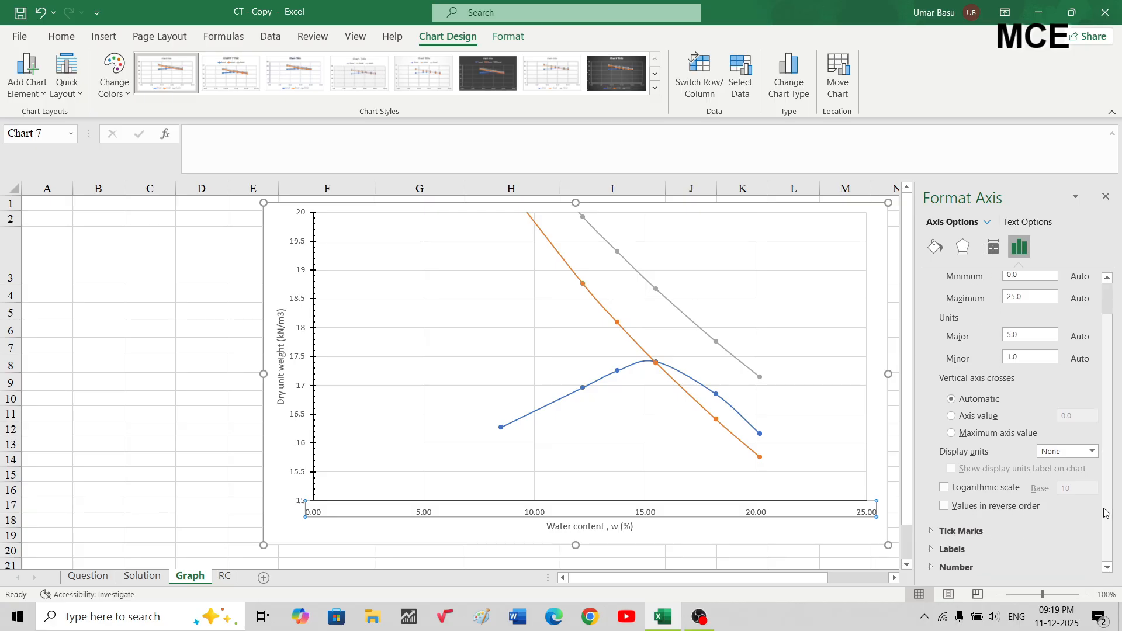
{"action": "left_click", "coordinate": [932, 531]}
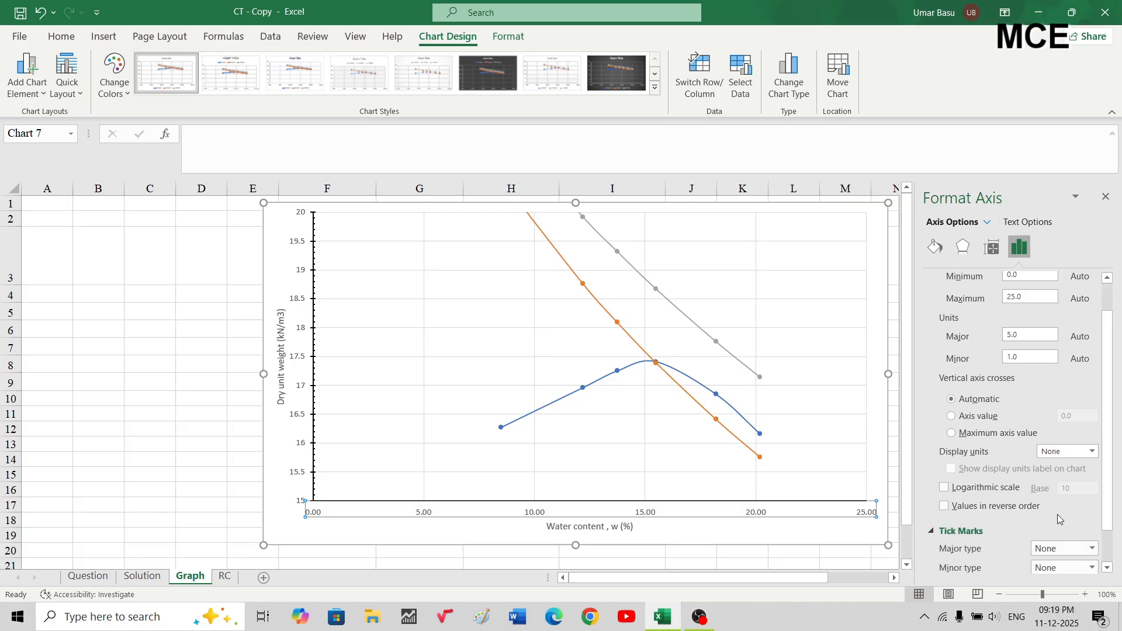
{"action": "left_click", "coordinate": [1091, 550]}
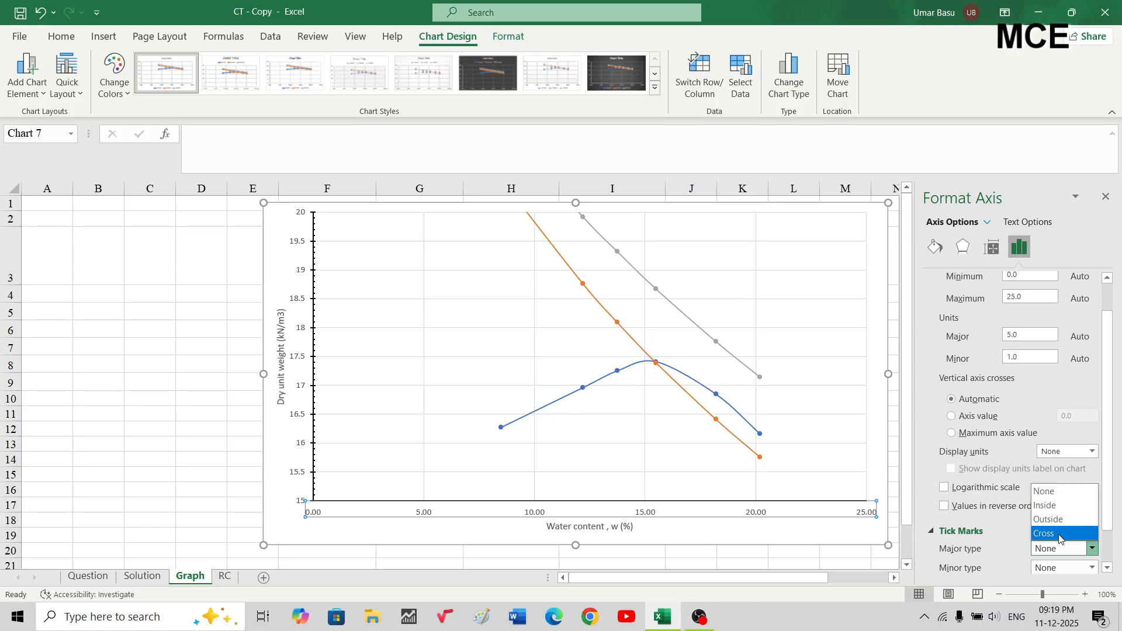
{"action": "left_click", "coordinate": [1089, 528]}
{"action": "left_click", "coordinate": [1091, 568]}
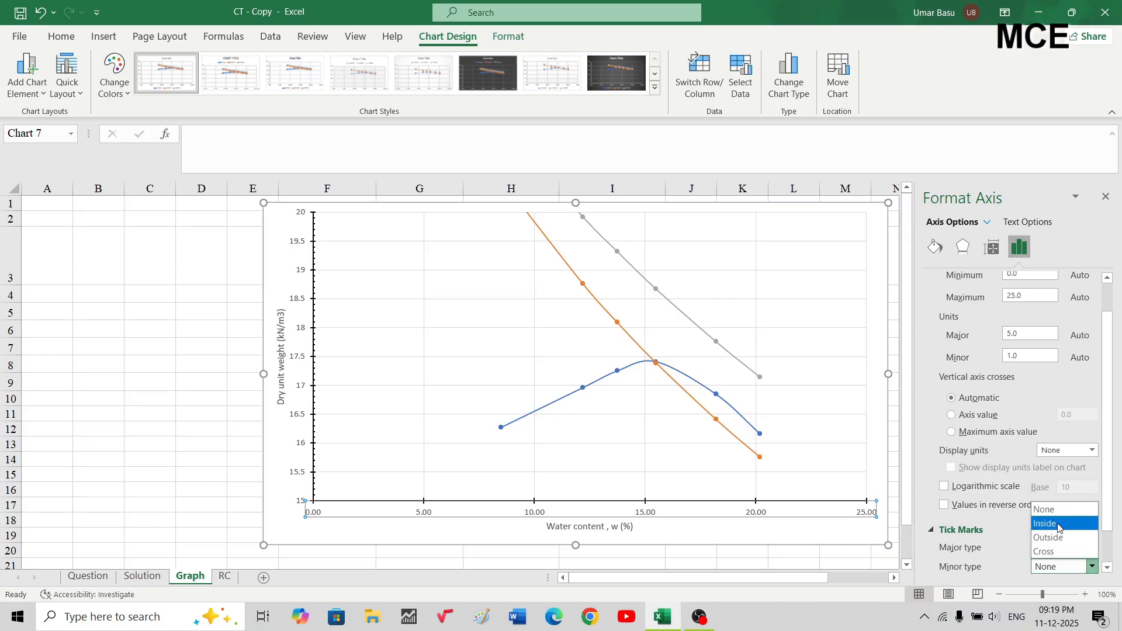
{"action": "key", "text": "Escape"}
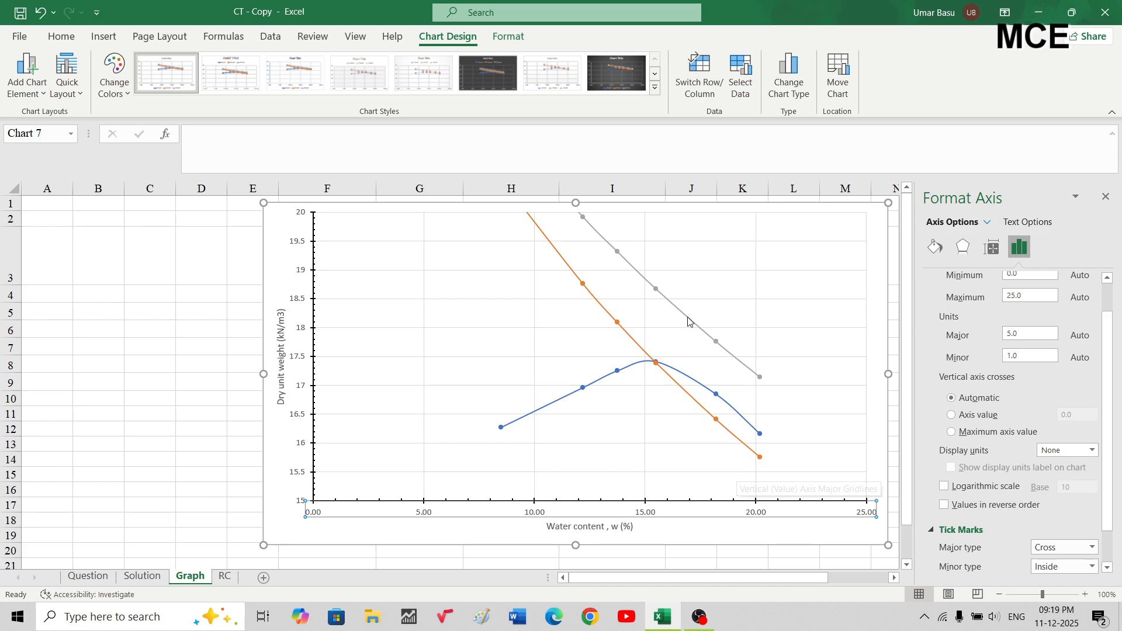
Give the plot area a solid black border 1 pt wide and deselect the chart
{"action": "left_click", "coordinate": [866, 262]}
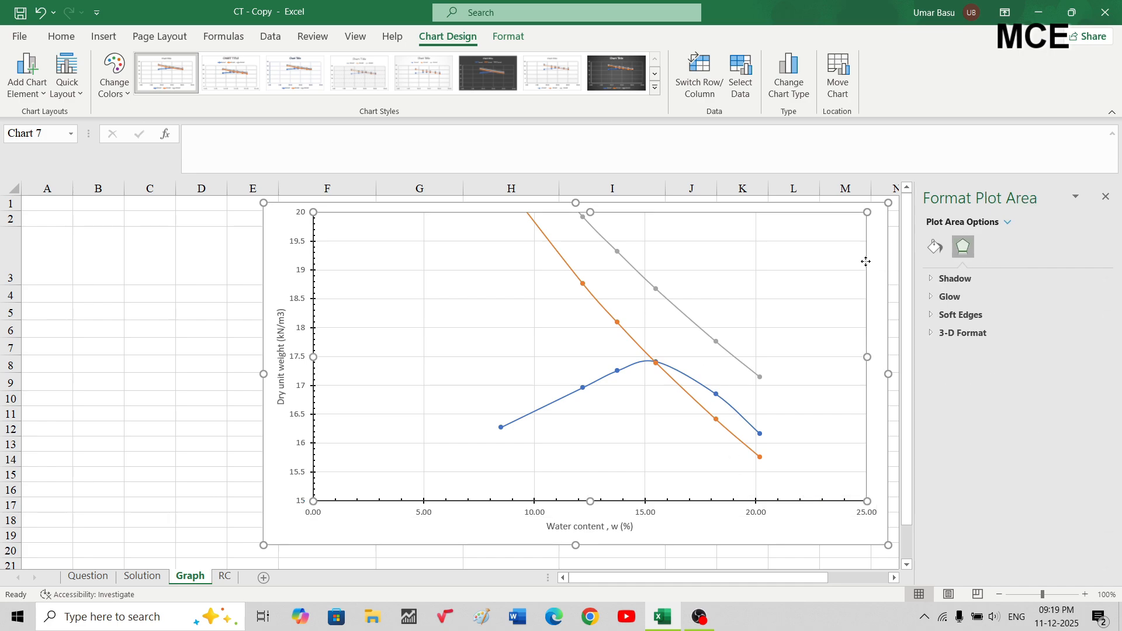
{"action": "left_click", "coordinate": [934, 245]}
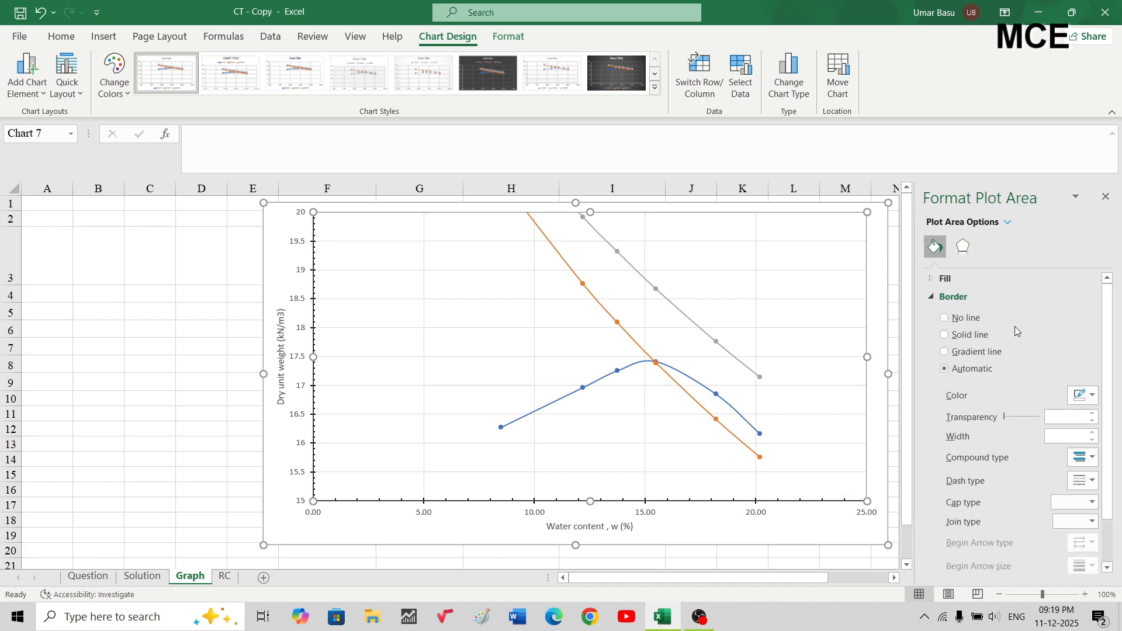
{"action": "left_click", "coordinate": [1082, 396]}
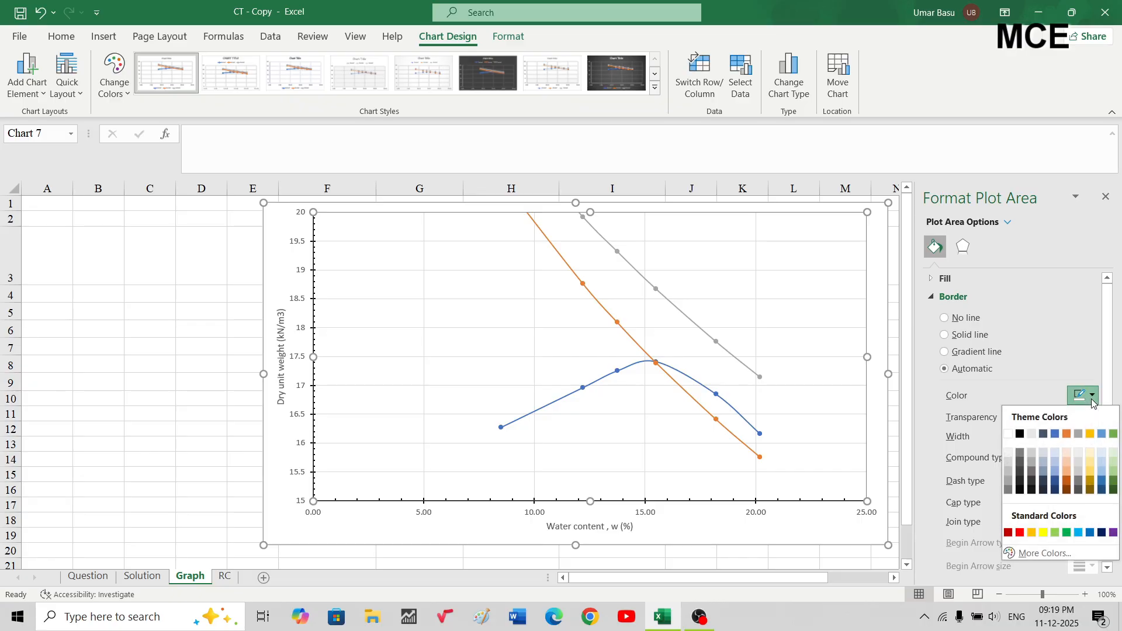
{"action": "left_click", "coordinate": [1020, 434]}
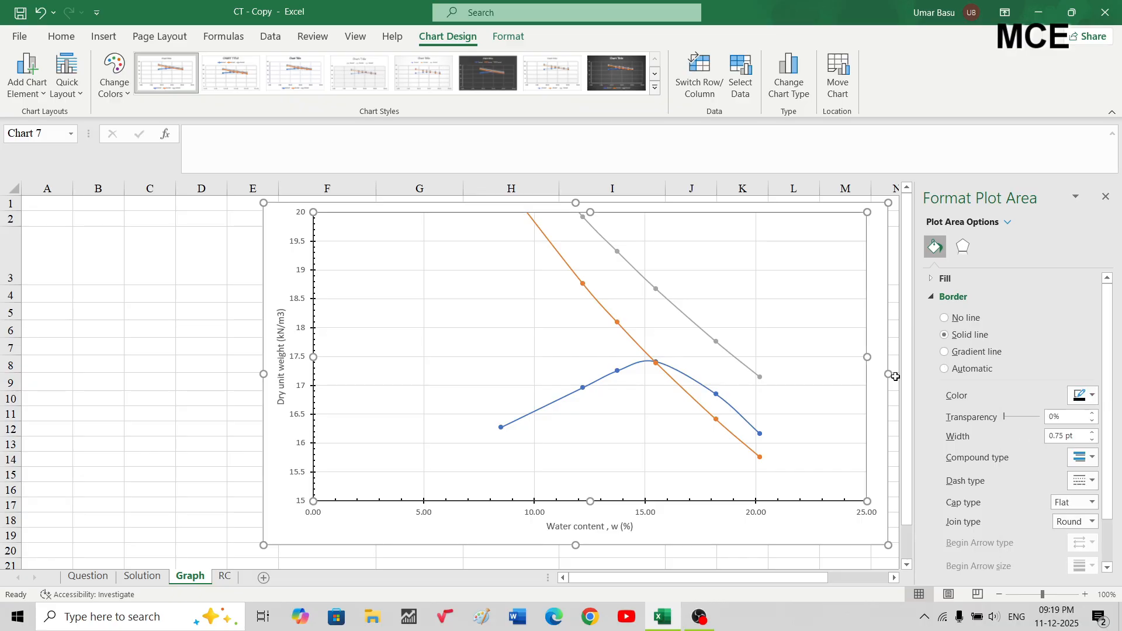
{"action": "left_click", "coordinate": [1092, 433]}
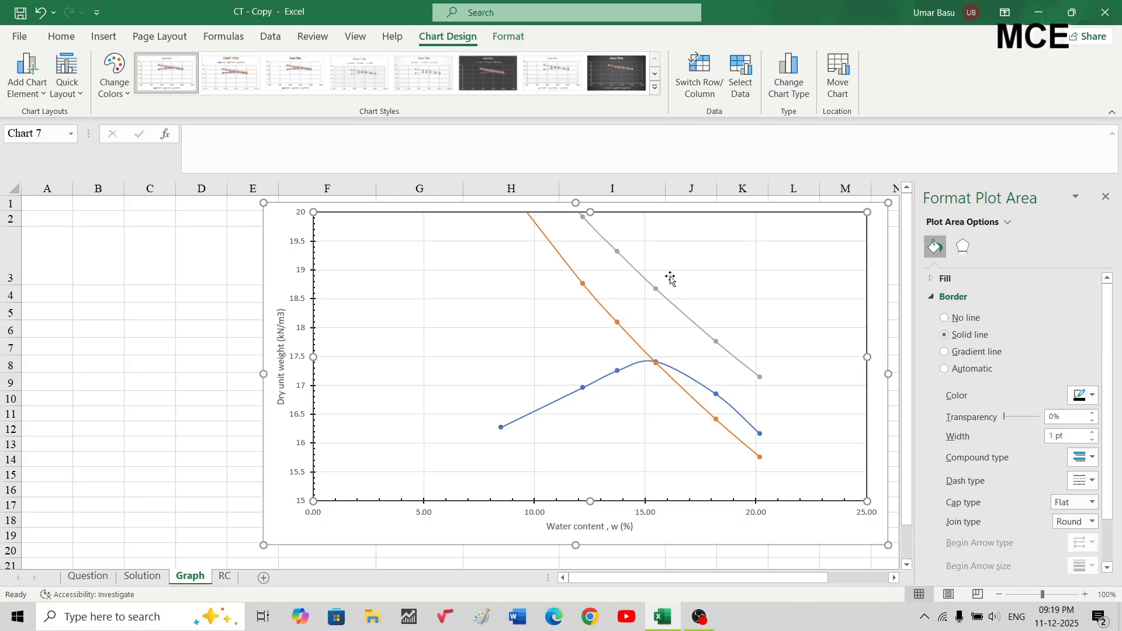
{"action": "left_click", "coordinate": [169, 394]}
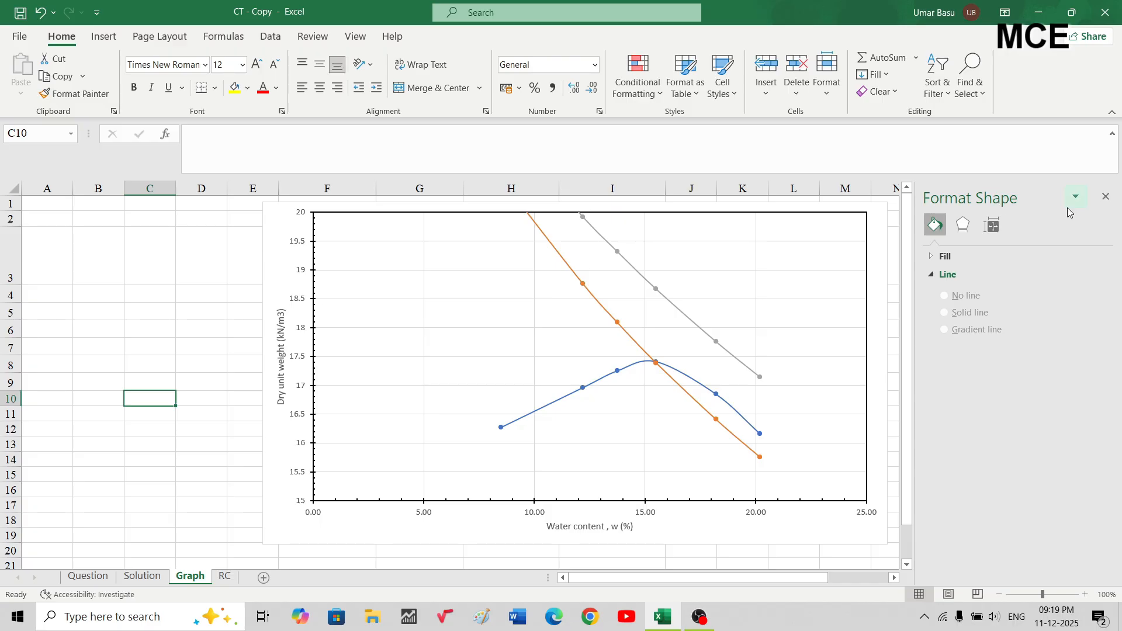
Draw a straight line about 12.1 cm long from the peak of the compaction curve horizontally to the vertical axis
{"action": "left_click", "coordinate": [1105, 198]}
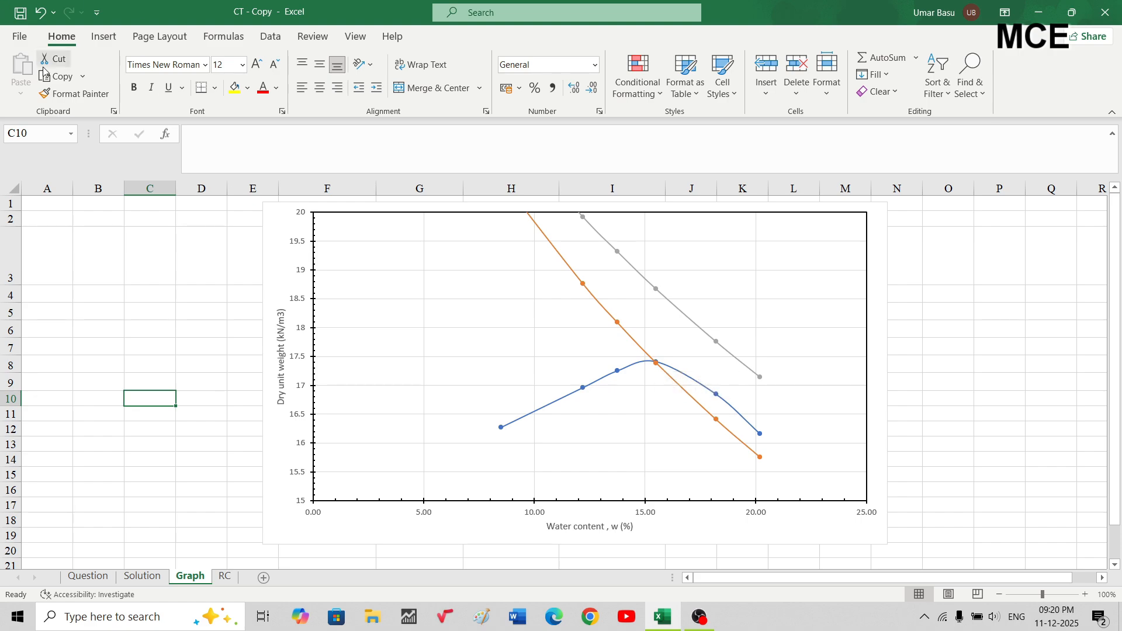
{"action": "left_click", "coordinate": [105, 38]}
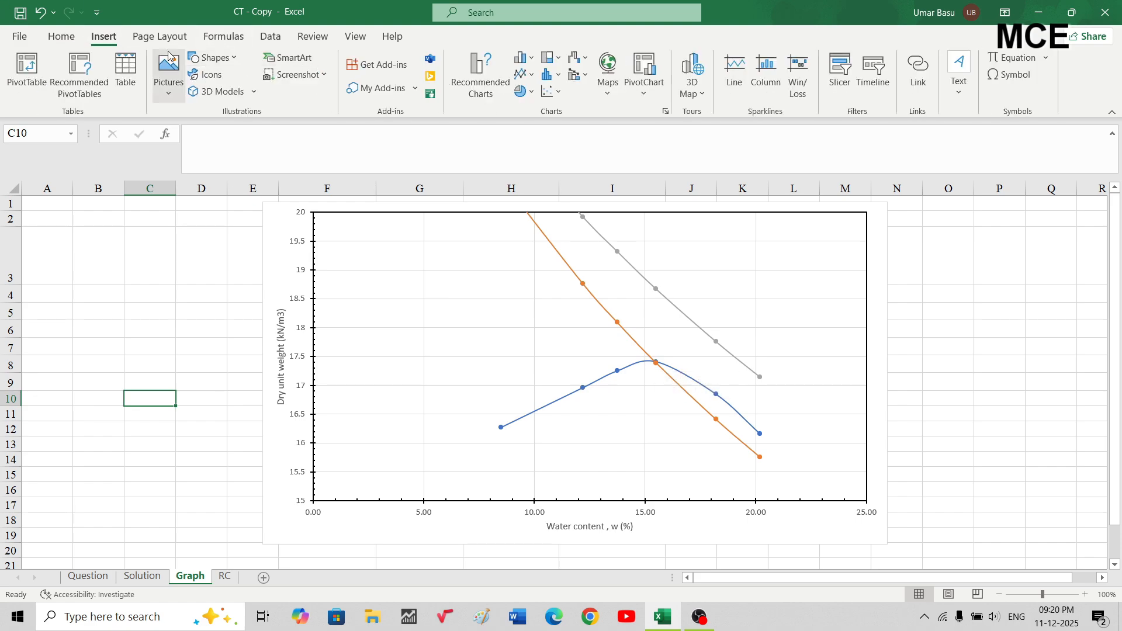
{"action": "left_click", "coordinate": [233, 59]}
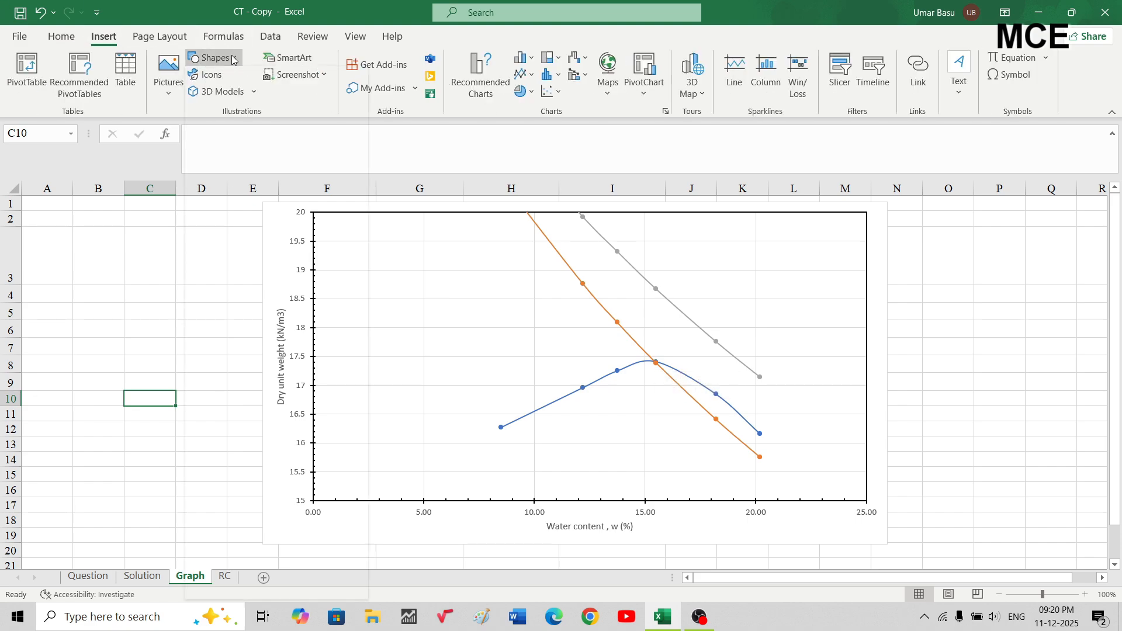
{"action": "left_click", "coordinate": [208, 96]}
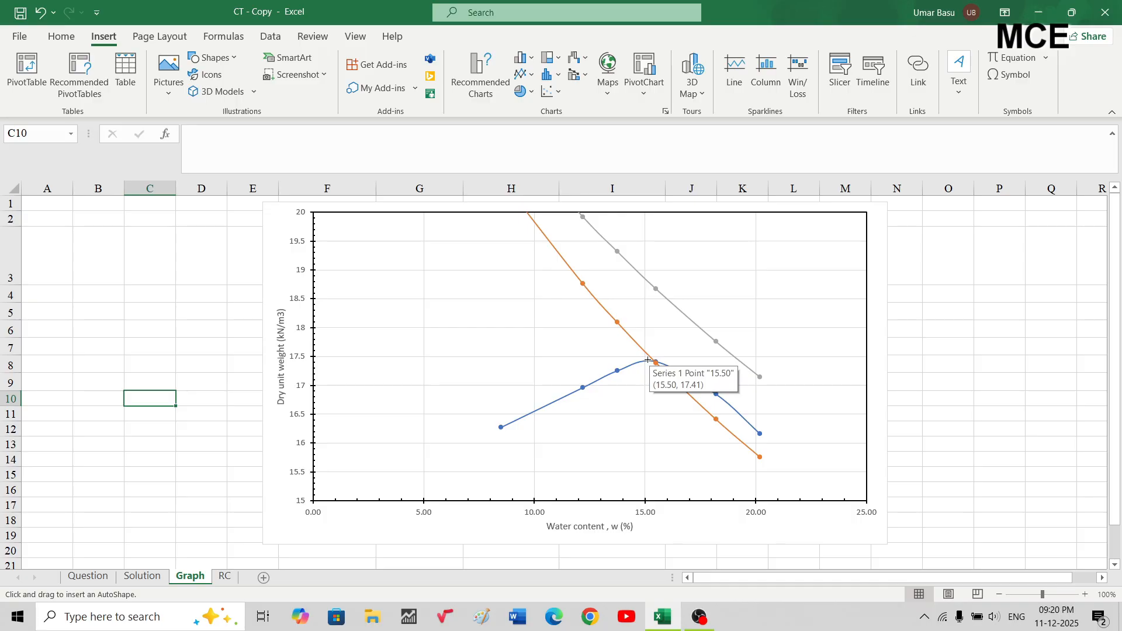
{"action": "left_click_drag", "start_coordinate": [648, 361], "coordinate": [343, 364]}
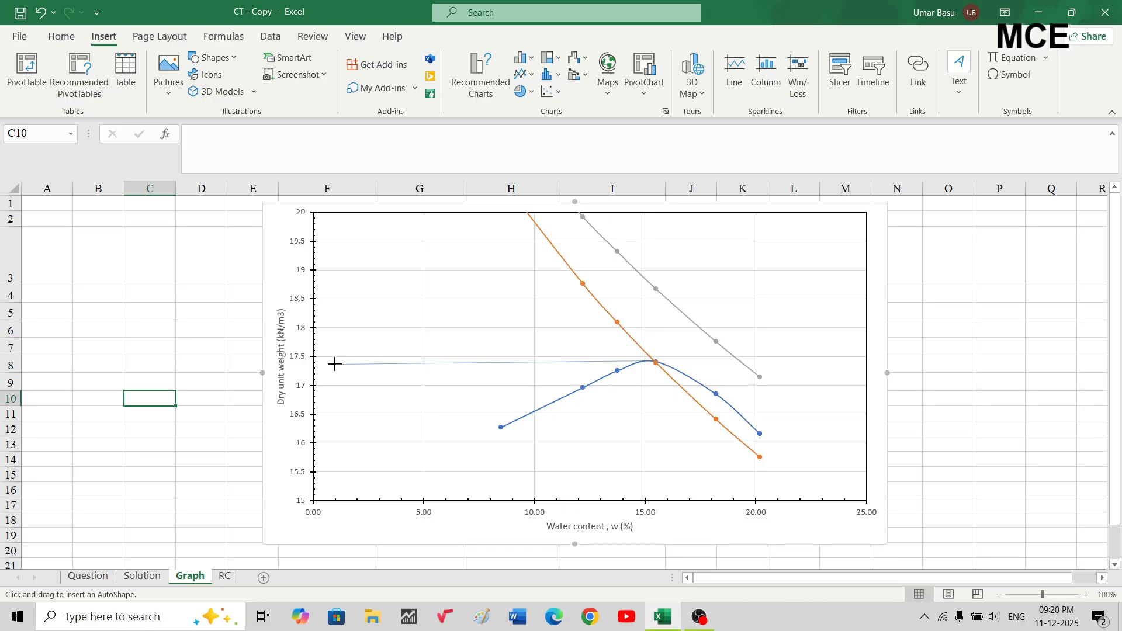
{"action": "left_click_drag", "start_coordinate": [329, 364], "coordinate": [313, 362]}
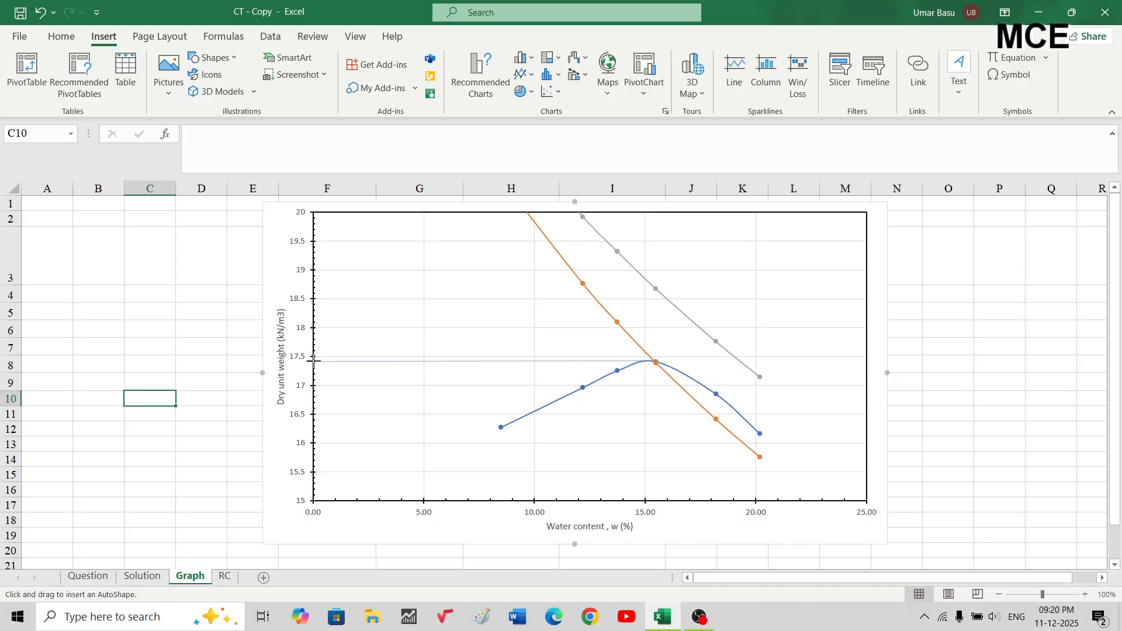
{"action": "left_click_drag", "start_coordinate": [314, 362], "coordinate": [314, 362]}
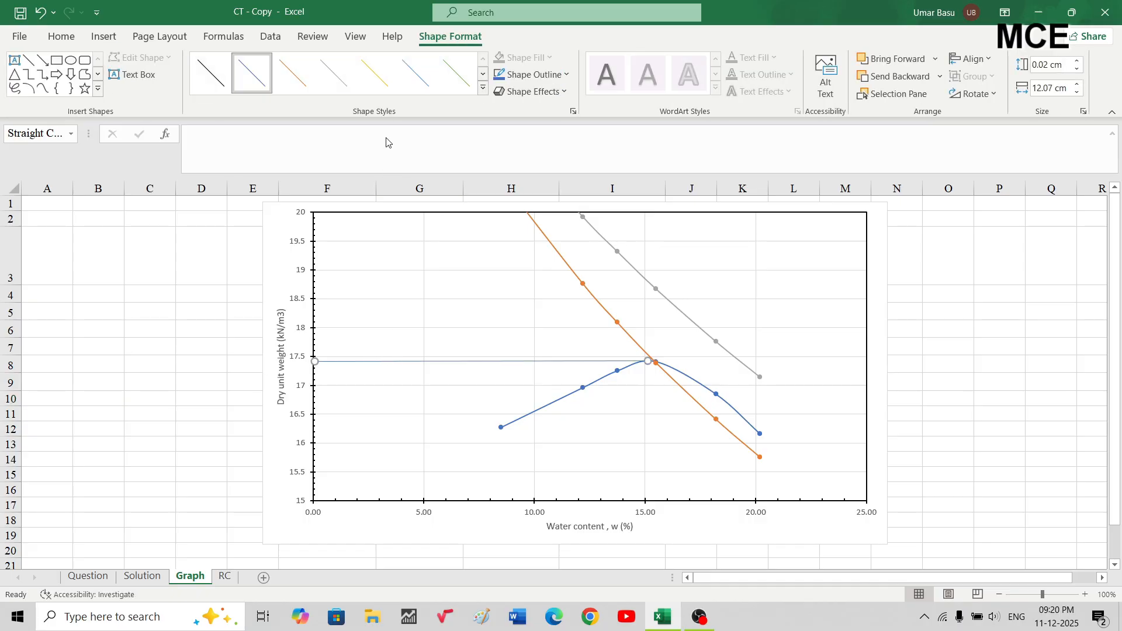
Apply the medium-weight solid black theme style to the horizontal peak line and deselect it
{"action": "left_click", "coordinate": [205, 74]}
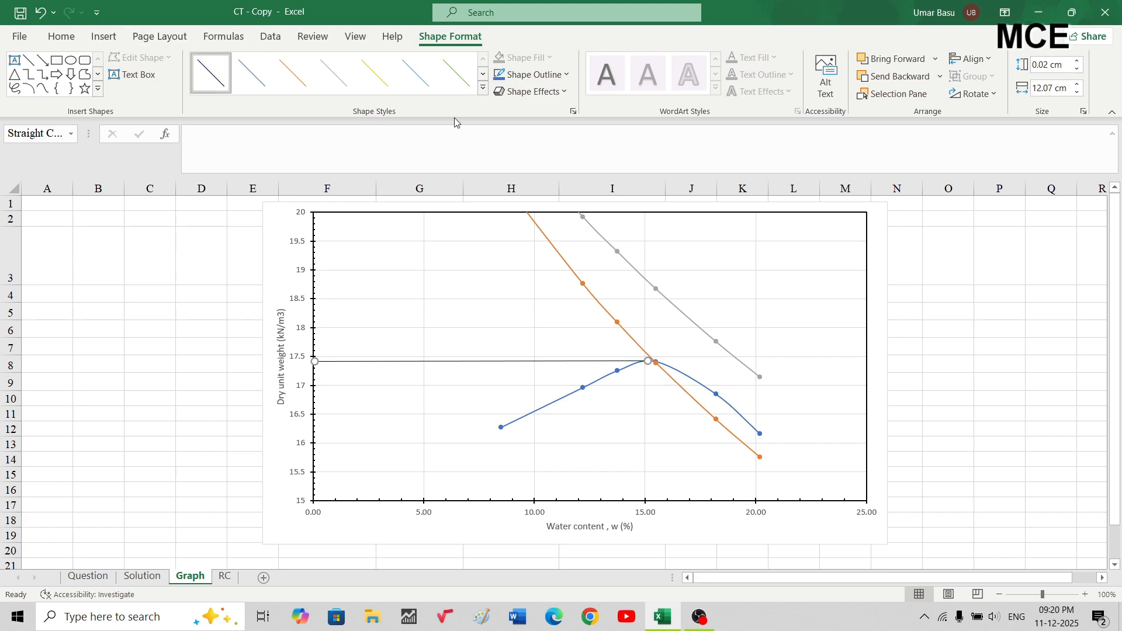
{"action": "left_click", "coordinate": [483, 88]}
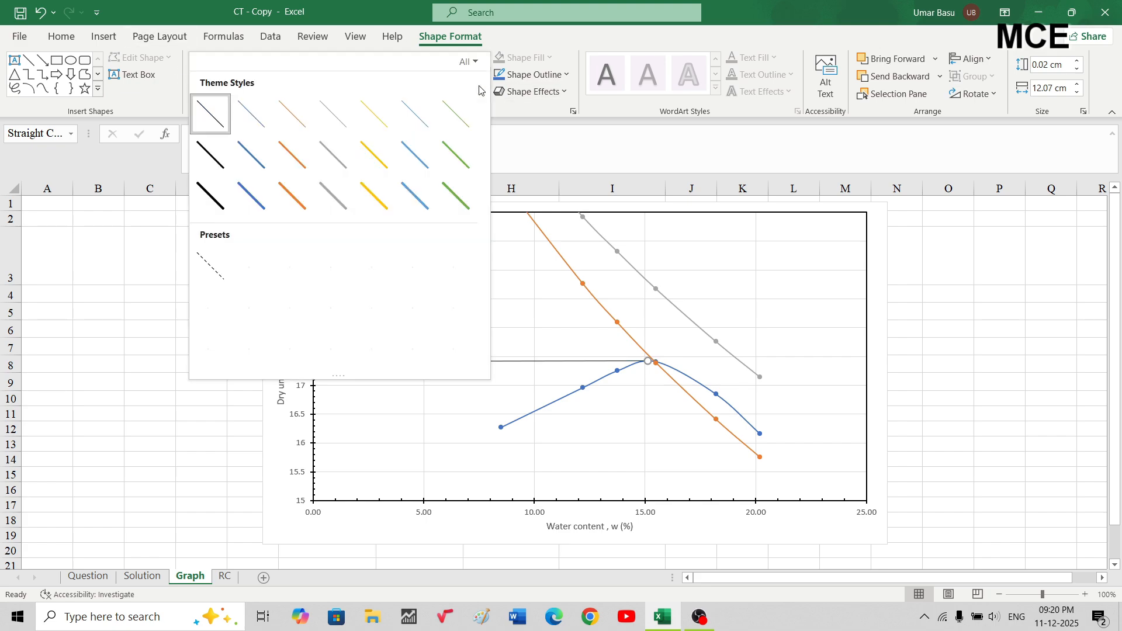
{"action": "left_click", "coordinate": [214, 155]}
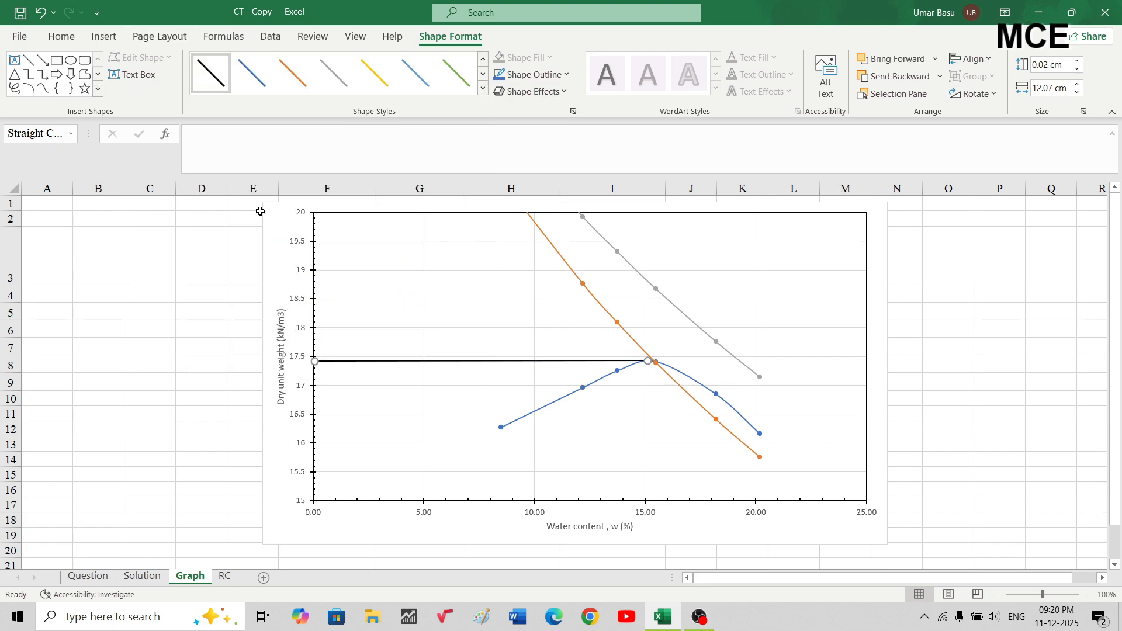
{"action": "left_click", "coordinate": [342, 388]}
{"action": "left_click", "coordinate": [322, 376]}
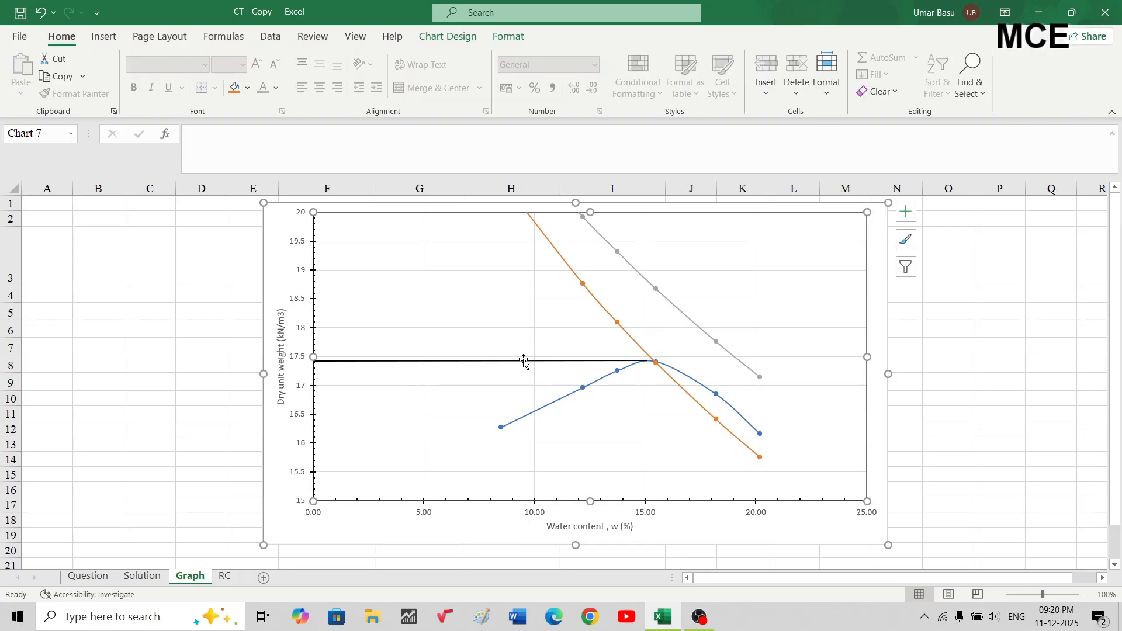
Draw a straight line about 5.1 cm long from the compaction curve's peak vertically down to the water content axis
{"action": "left_click", "coordinate": [106, 37]}
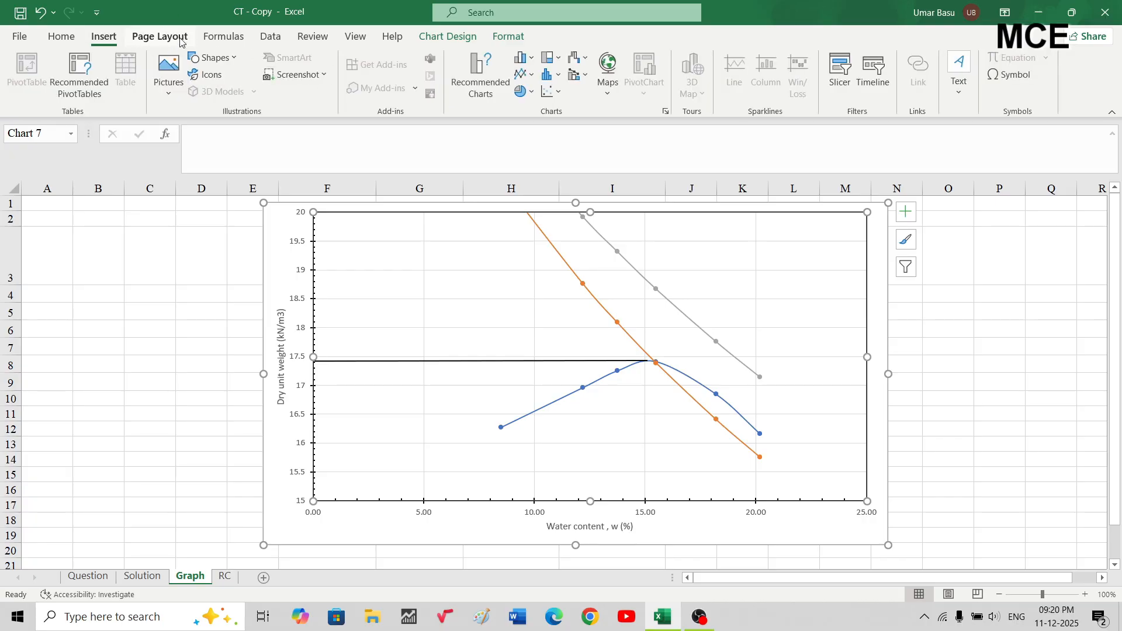
{"action": "left_click", "coordinate": [213, 58]}
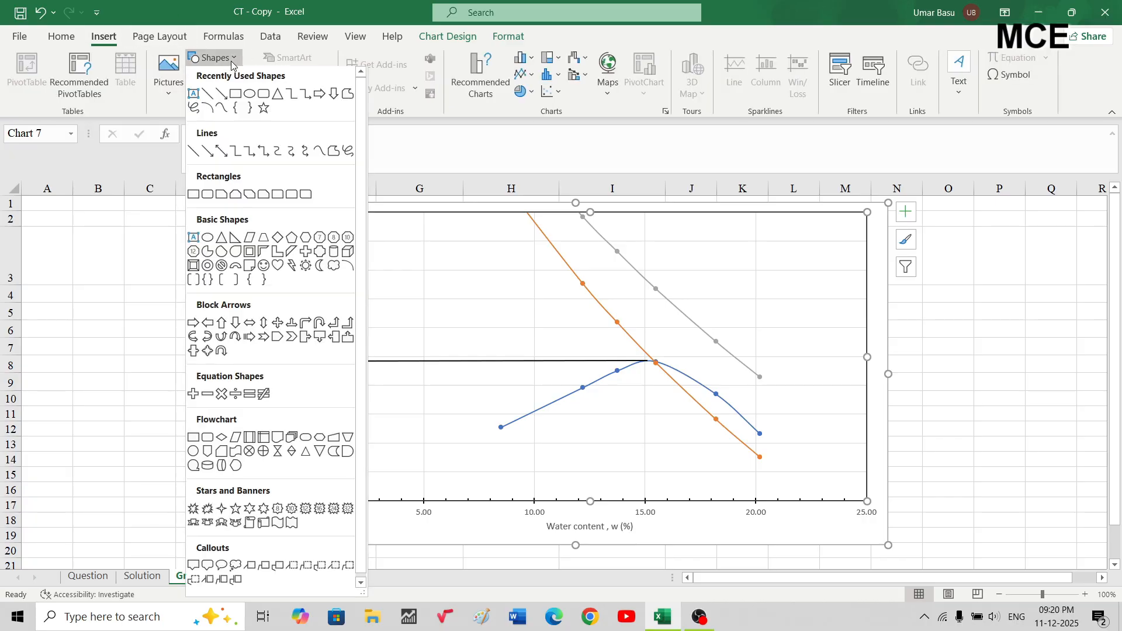
{"action": "left_click", "coordinate": [209, 97]}
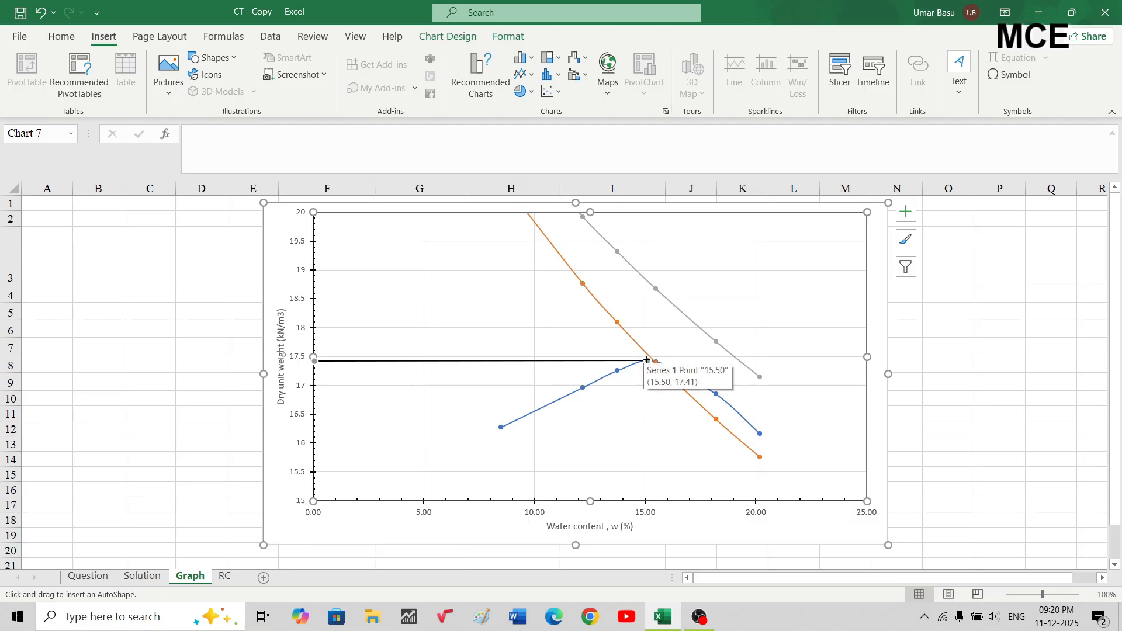
{"action": "mouse_move", "coordinate": [647, 362]}
{"action": "left_mouse_down"}
{"action": "mouse_move", "coordinate": [657, 471]}
{"action": "mouse_move", "coordinate": [648, 501]}
{"action": "left_mouse_up"}
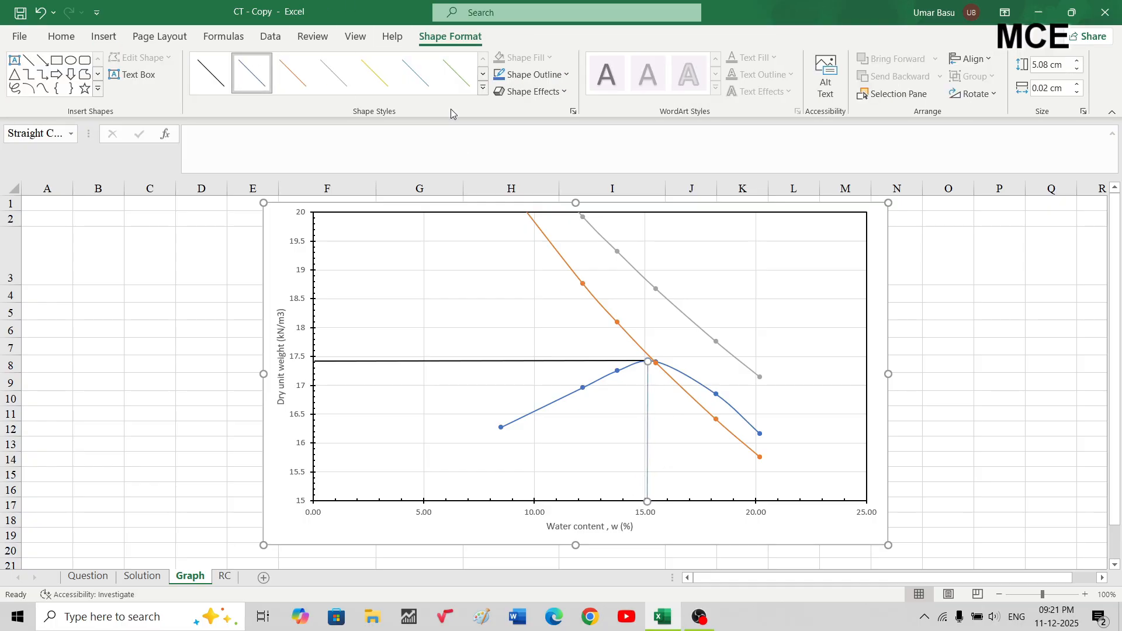
Apply the medium-weight solid black theme style to the vertical peak line and deselect the chart
{"action": "left_click", "coordinate": [483, 88]}
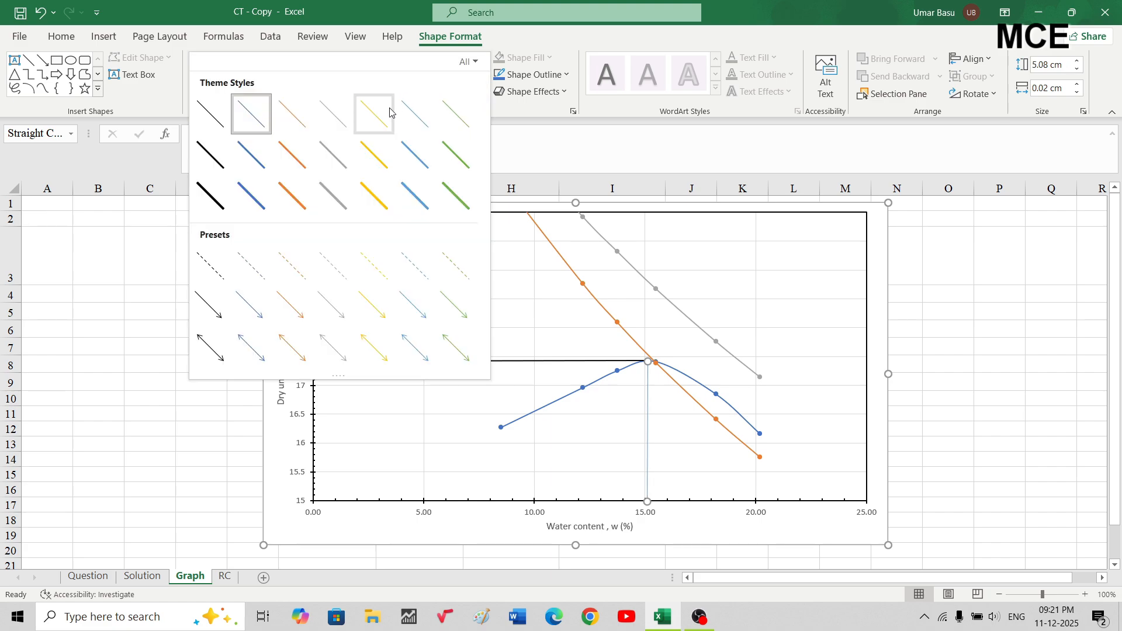
{"action": "left_click", "coordinate": [212, 154]}
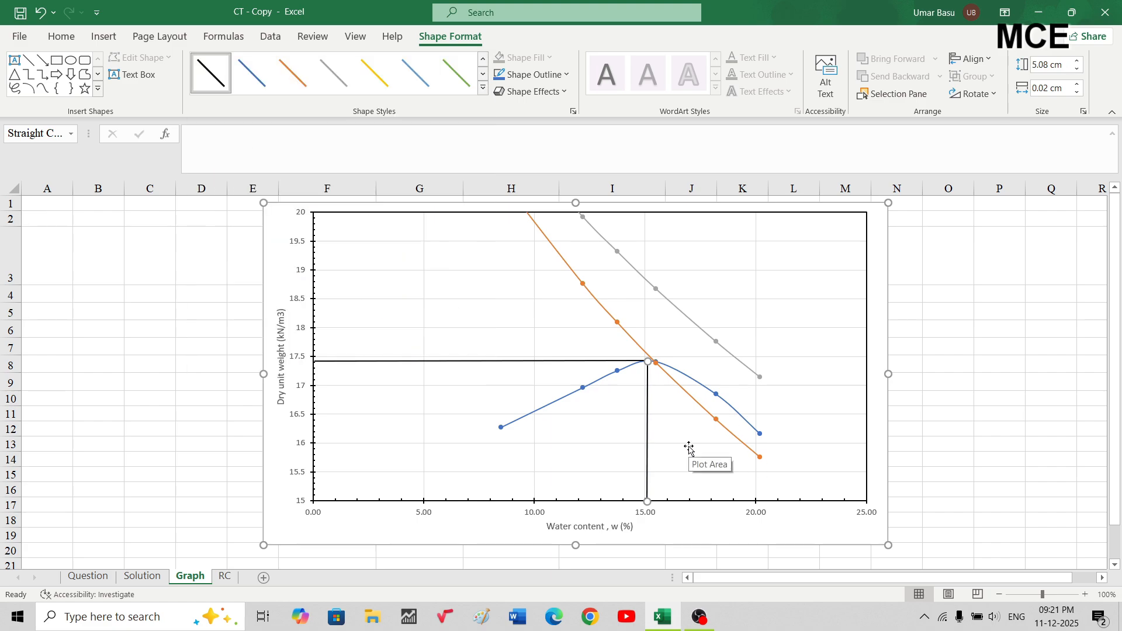
{"action": "left_click", "coordinate": [688, 484]}
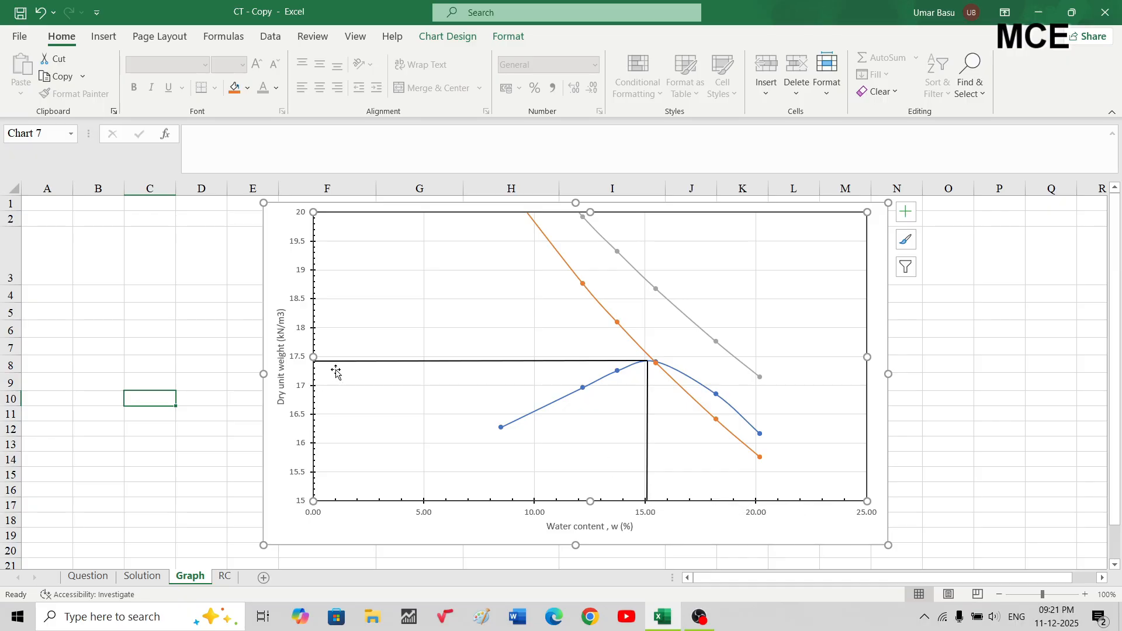
{"action": "left_click", "coordinate": [195, 397]}
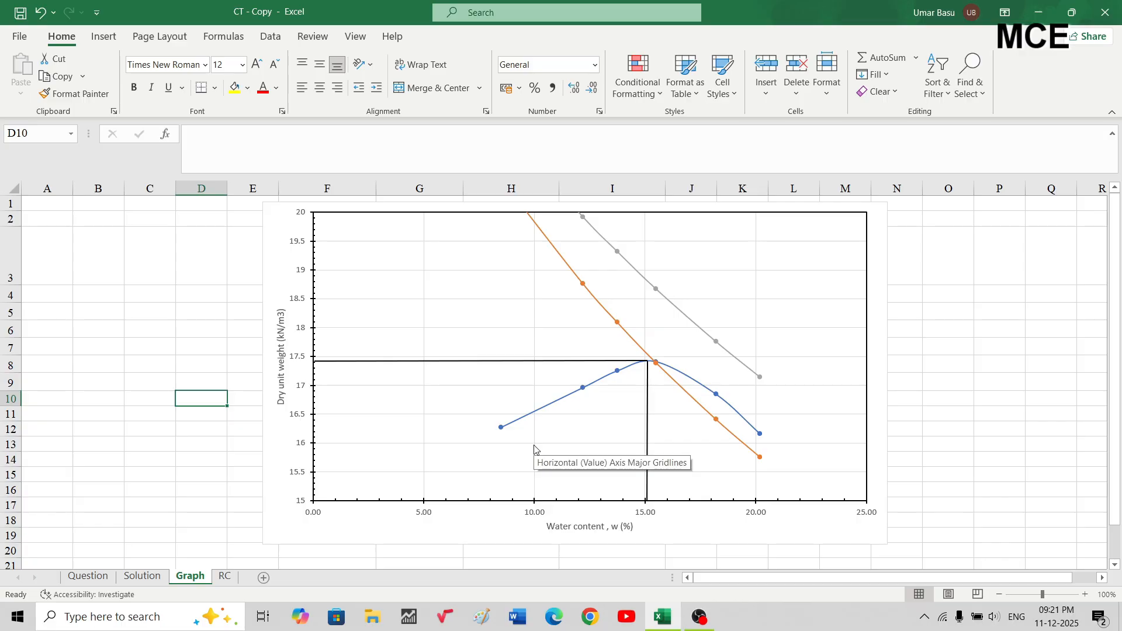
Enter the label γd in cell B6, inserting the Greek small letter gamma as a symbol
{"action": "left_click", "coordinate": [88, 330]}
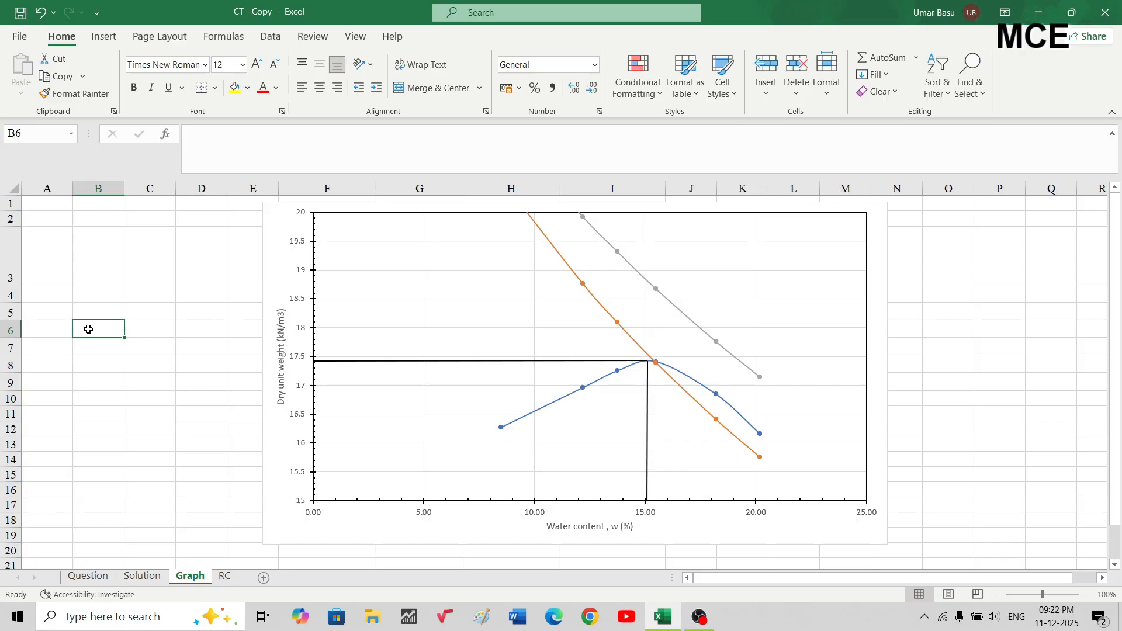
{"action": "left_click", "coordinate": [94, 37]}
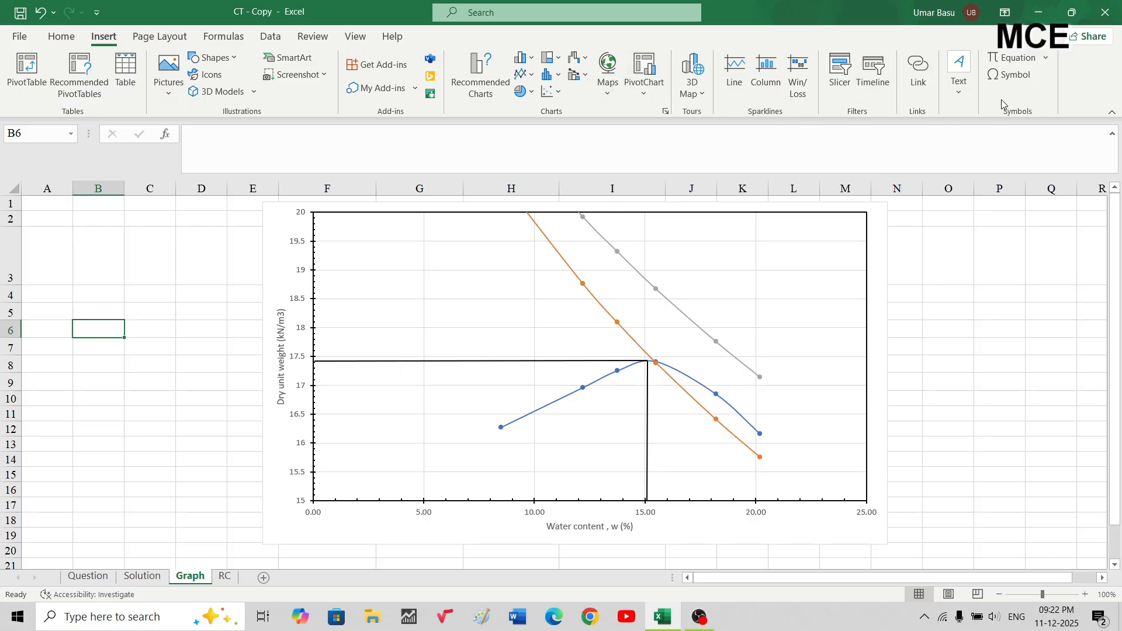
{"action": "left_click", "coordinate": [1015, 76]}
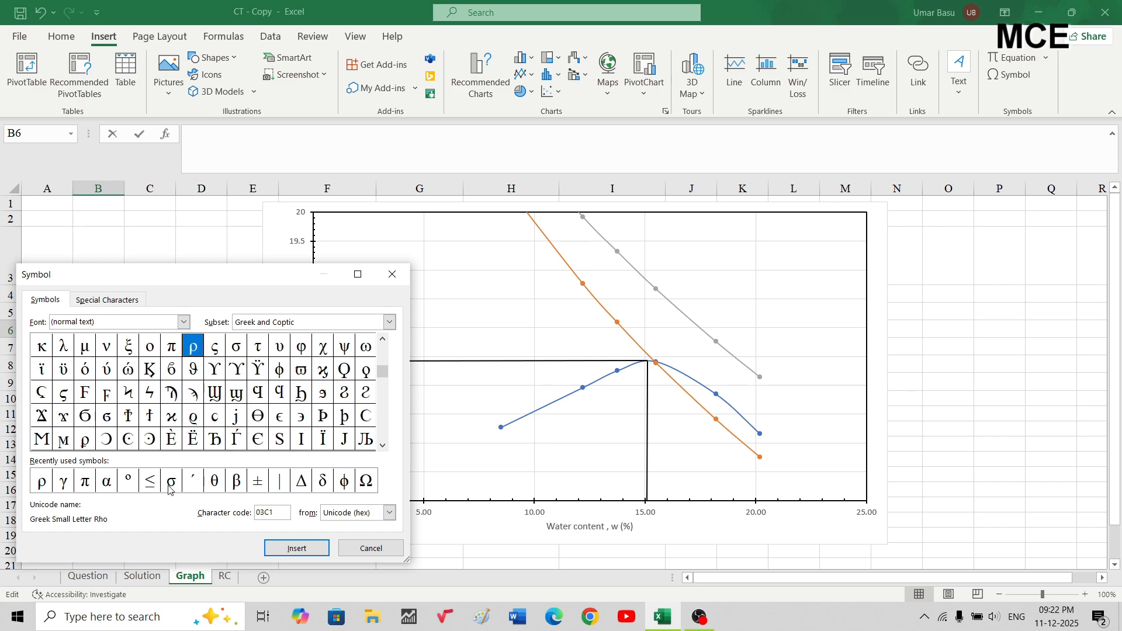
{"action": "left_click", "coordinate": [63, 481]}
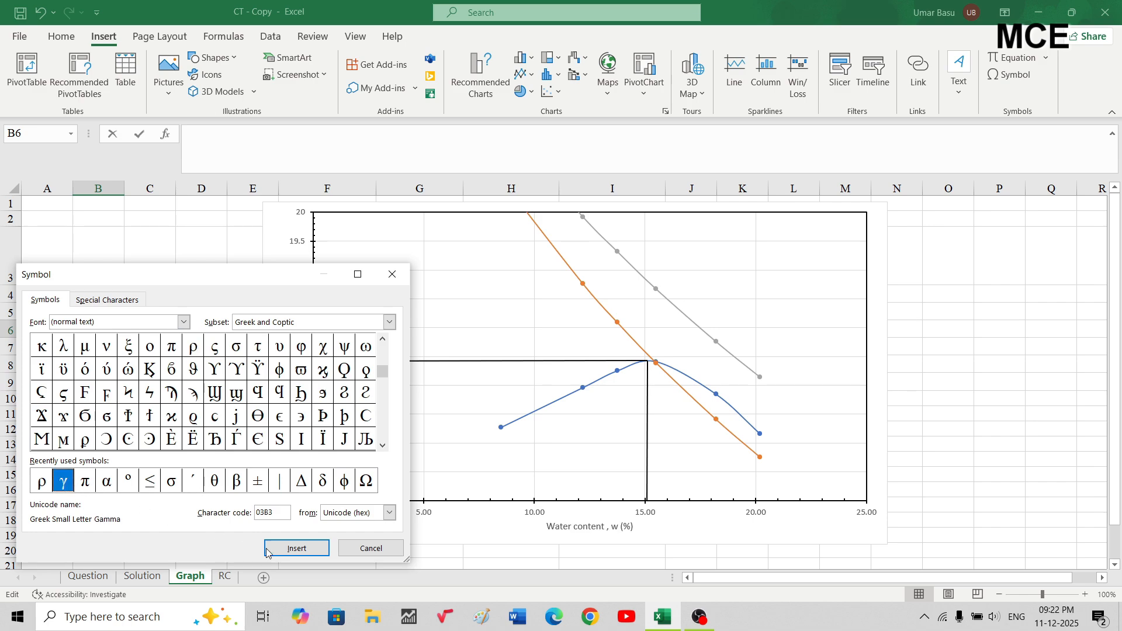
{"action": "left_click", "coordinate": [294, 551]}
{"action": "left_click", "coordinate": [368, 547]}
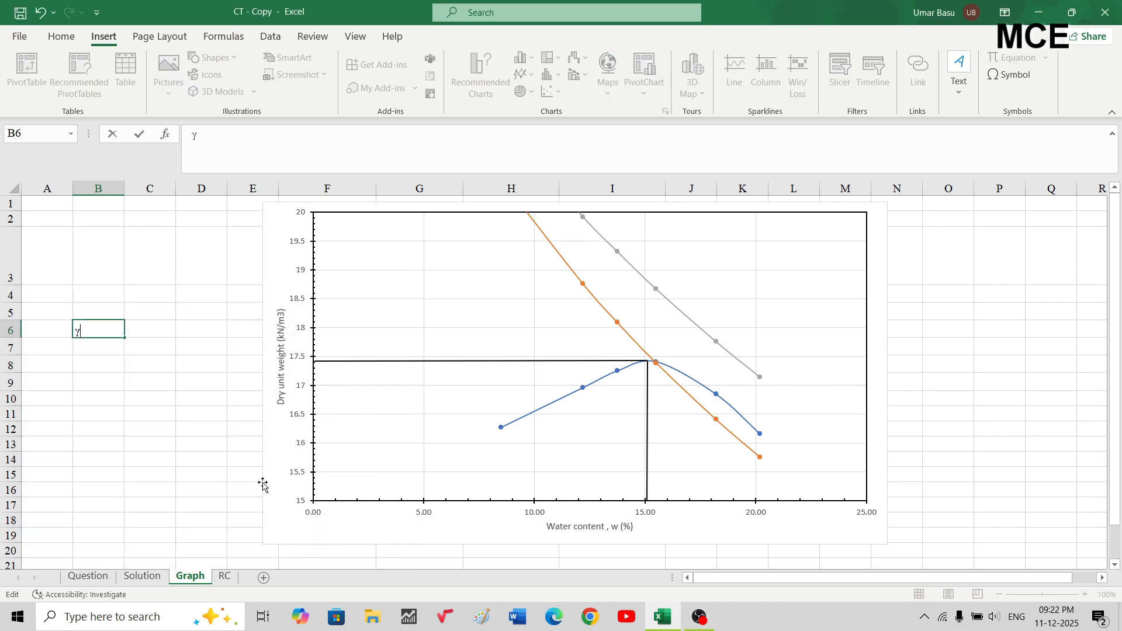
{"action": "type", "text": "d"}
{"action": "key", "text": "Return"}
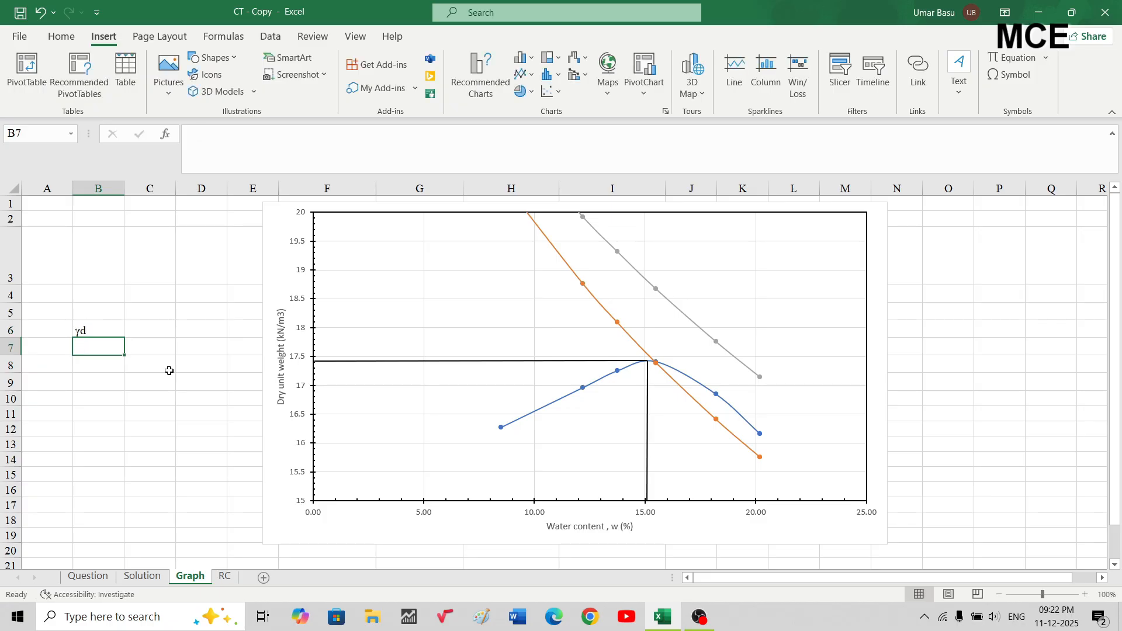
Enter an equals sign as text in C6 and the dry unit weight 17.45 in D6
{"action": "left_click", "coordinate": [141, 332]}
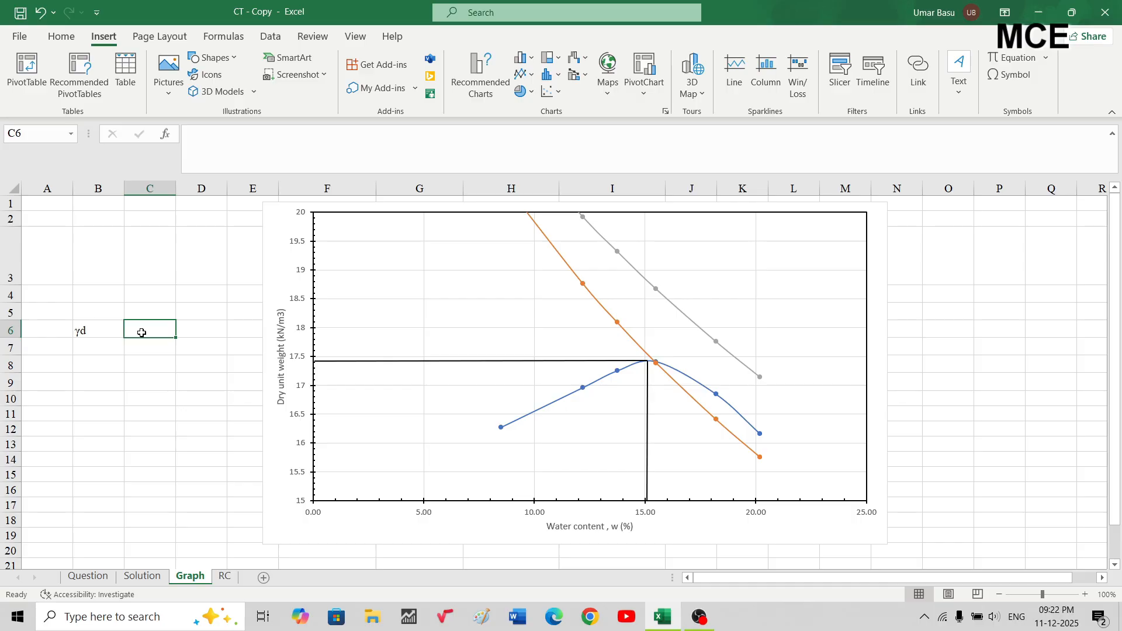
{"action": "type", "text": "="}
{"action": "key", "text": "Right"}
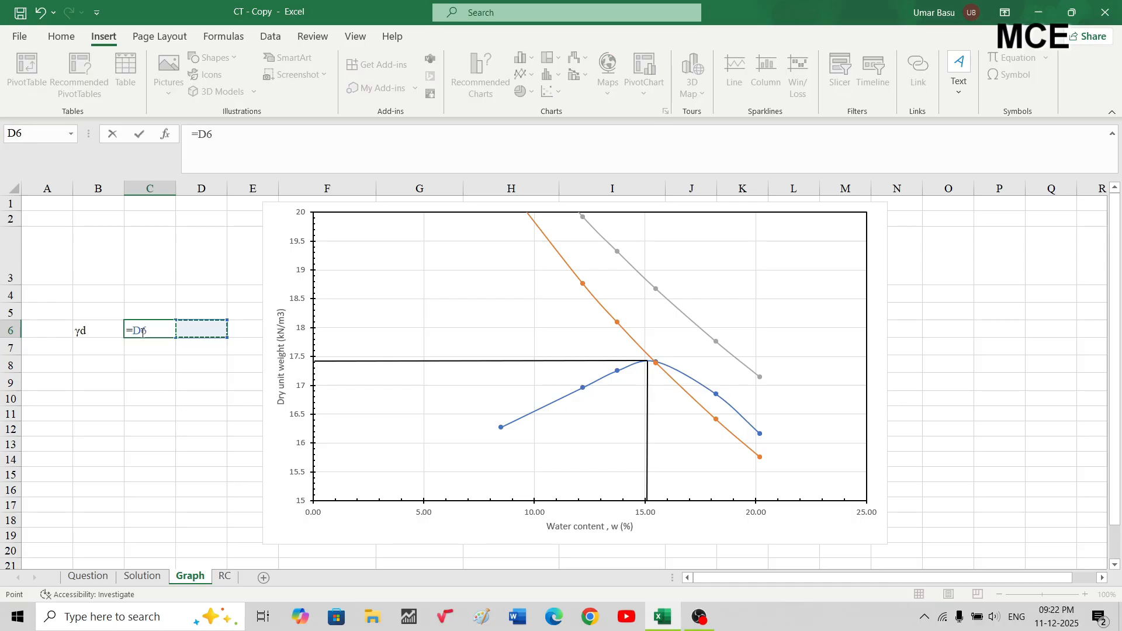
{"action": "key", "text": "BackSpace"}
{"action": "key", "text": "BackSpace"}
{"action": "key", "text": "Return"}
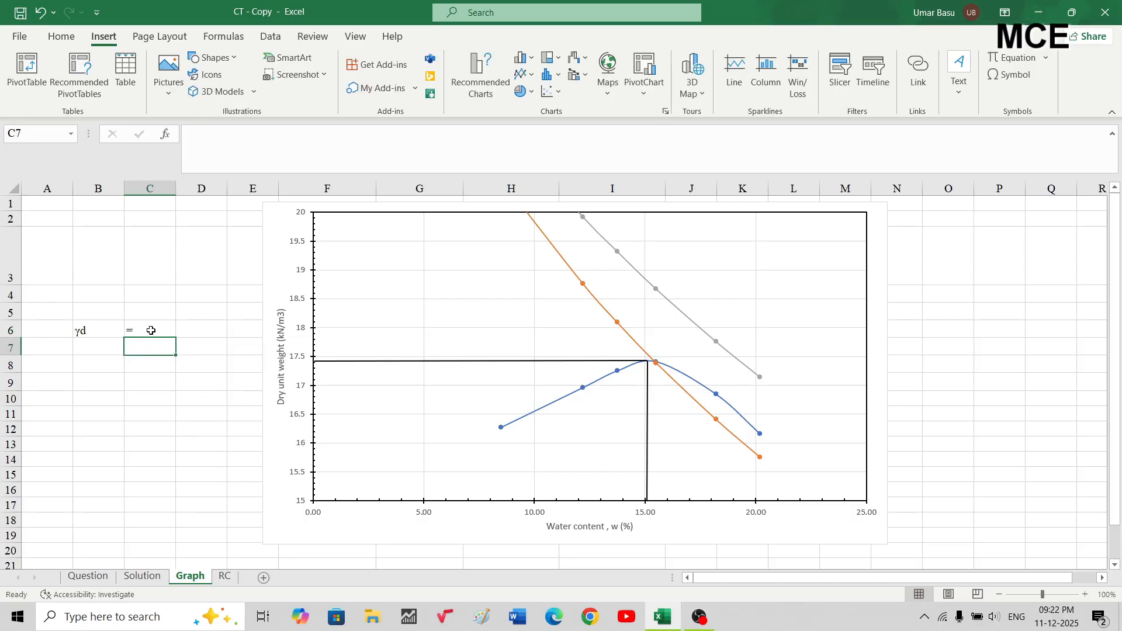
{"action": "left_click", "coordinate": [193, 324]}
{"action": "type", "text": "17.45"}
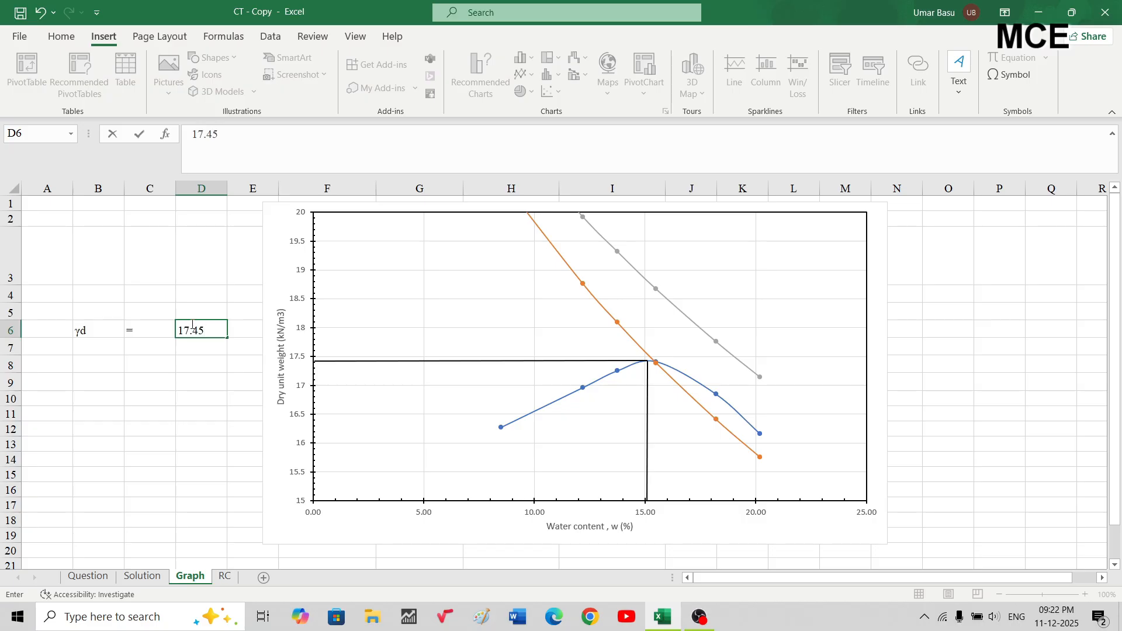
{"action": "key", "text": "Return"}
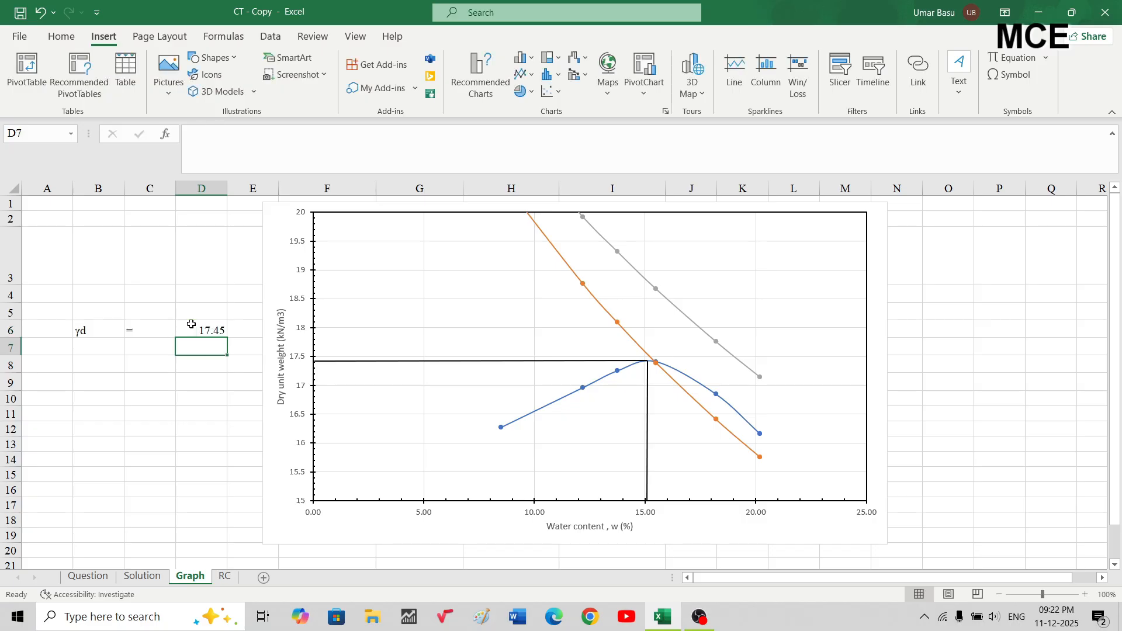
Enter the label wo in B7, an equals sign as text in C7 and the optimum water content 15.2 in D7
{"action": "left_click", "coordinate": [82, 351]}
{"action": "type", "text": "wo"}
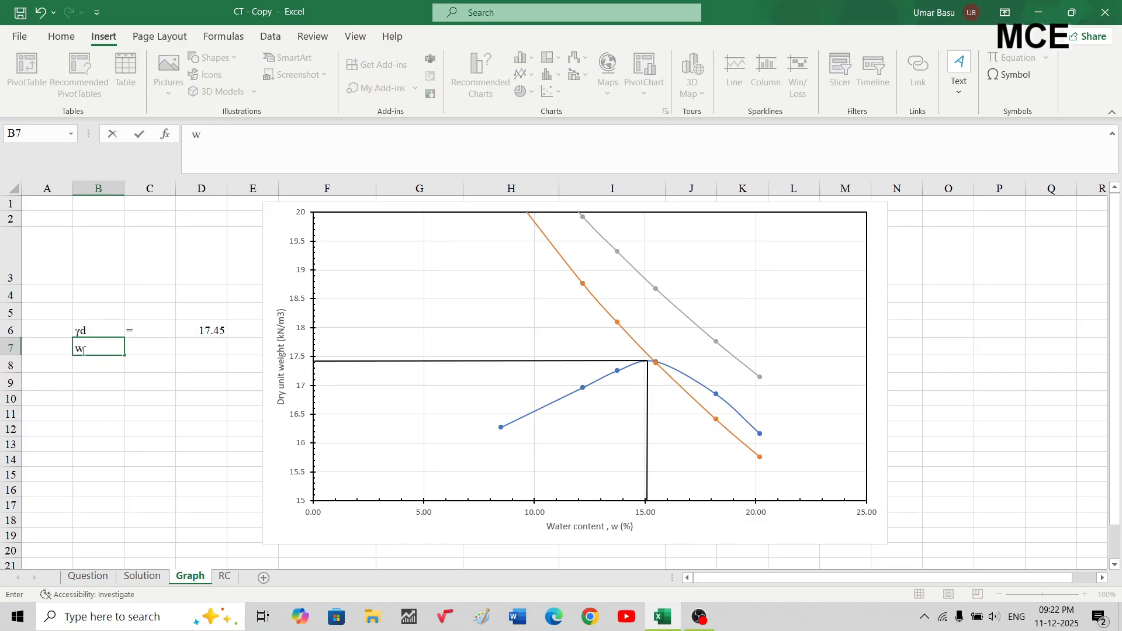
{"action": "left_click", "coordinate": [153, 346]}
{"action": "type", "text": "="}
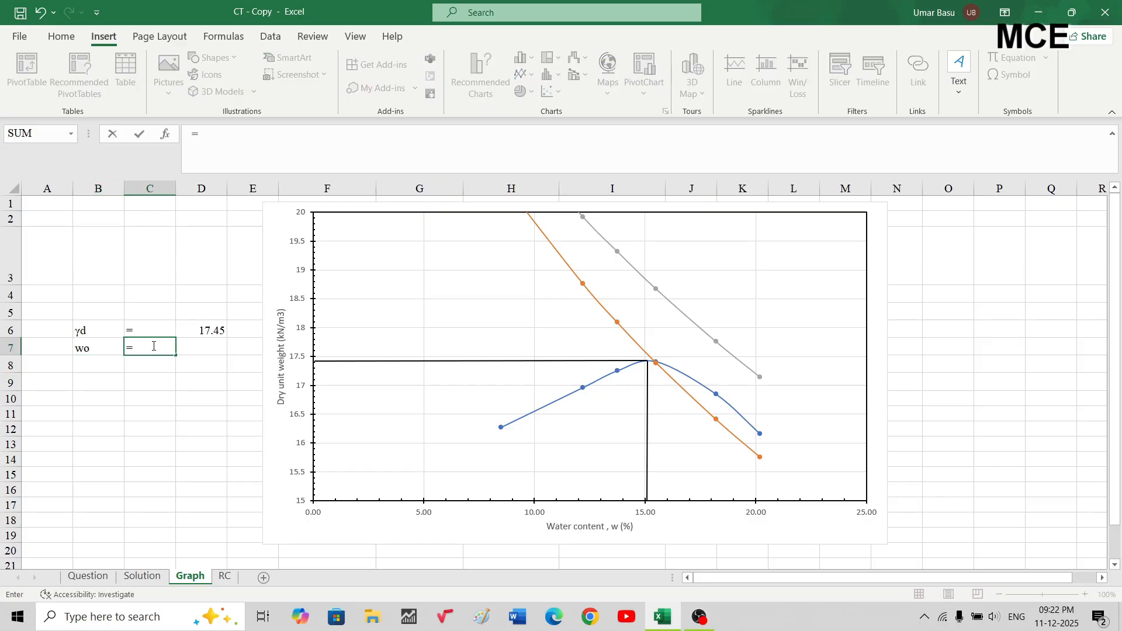
{"action": "left_click", "coordinate": [213, 347]}
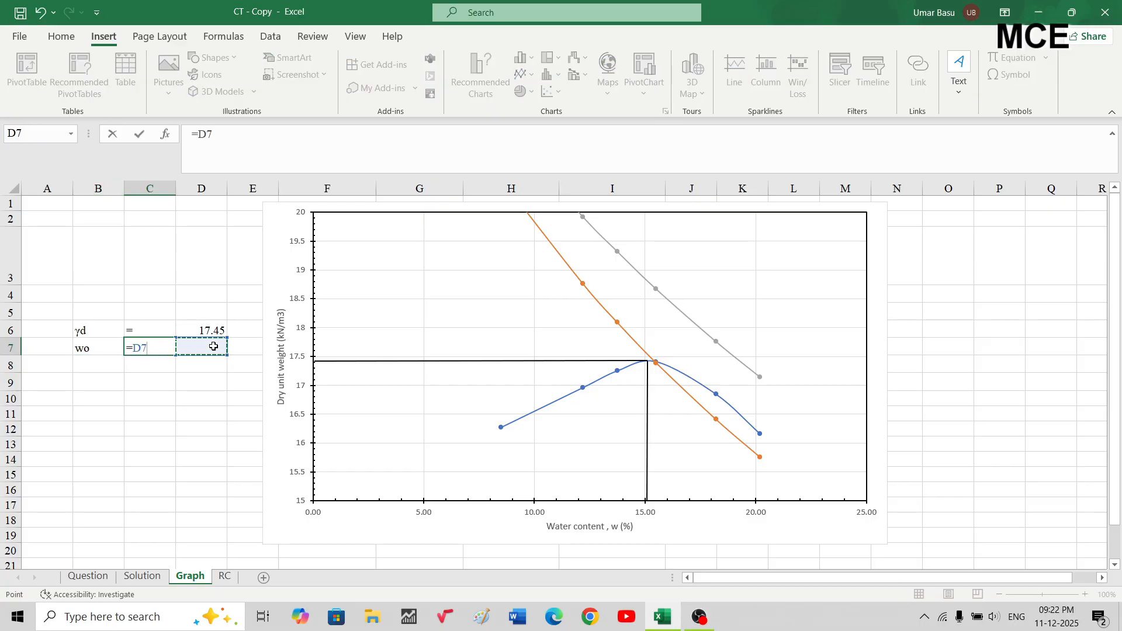
{"action": "key", "text": "BackSpace"}
{"action": "key", "text": "BackSpace"}
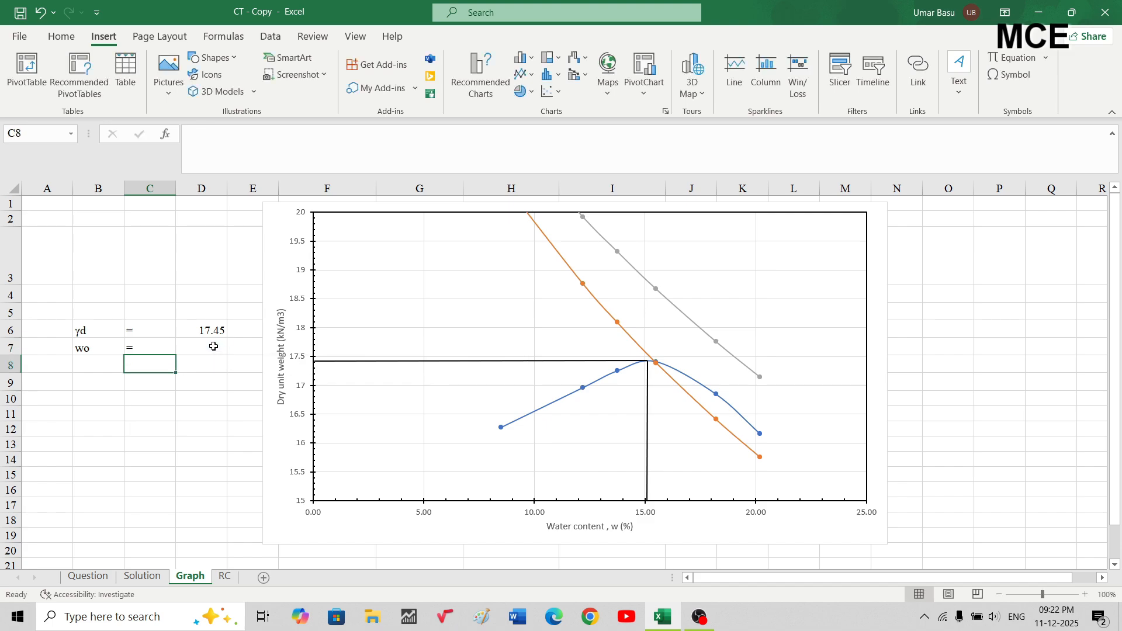
{"action": "key", "text": "Escape"}
{"action": "left_click", "coordinate": [199, 348]}
{"action": "type", "text": "15.2"}
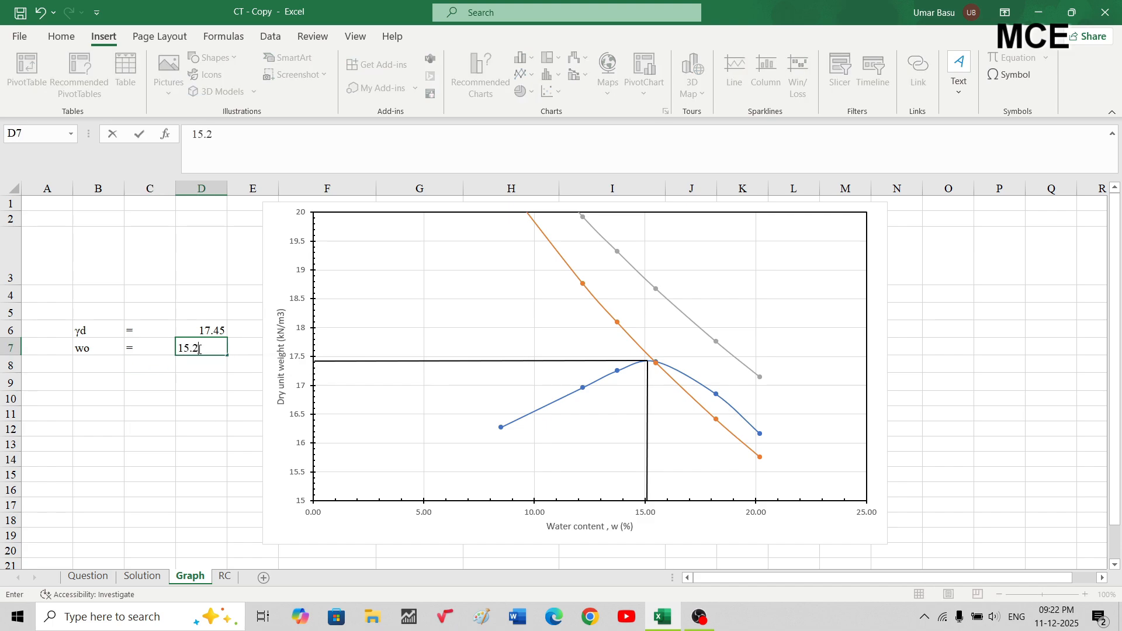
{"action": "key", "text": "Return"}
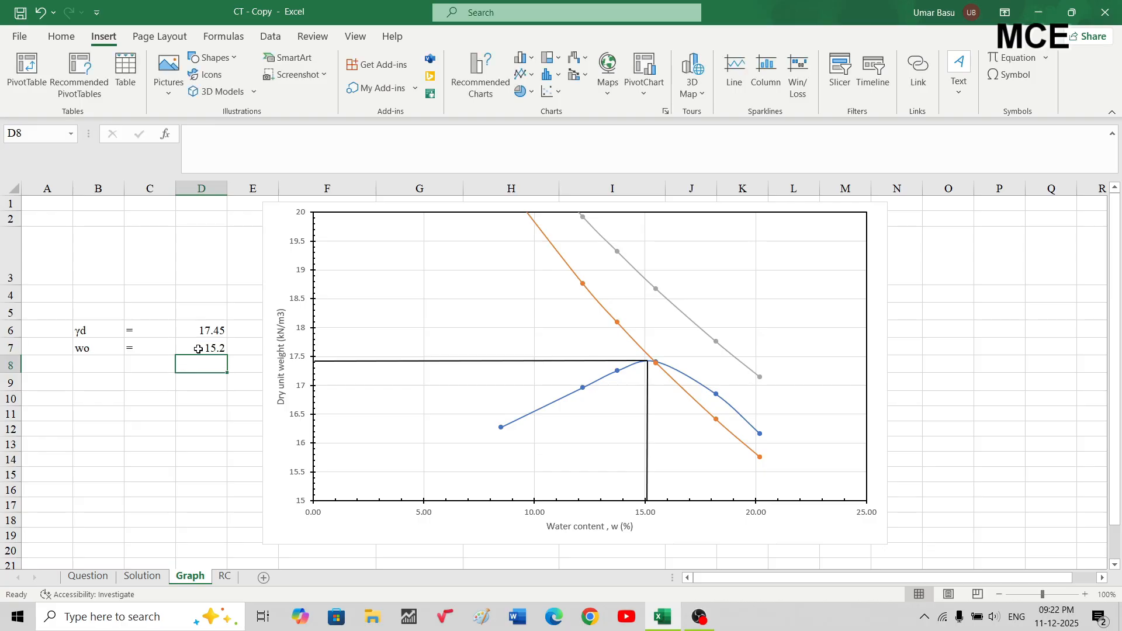
Enter the units kN/m3 in E6 and % in E7
{"action": "left_click", "coordinate": [238, 326]}
{"action": "type", "text": "k"}
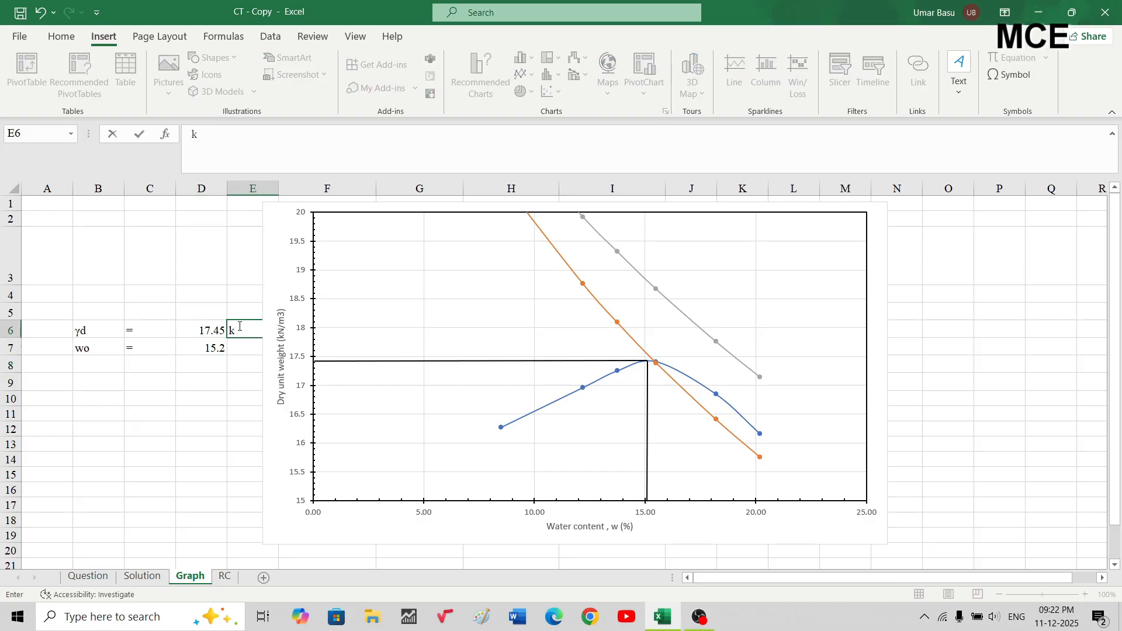
{"action": "type", "text": "N/m3"}
{"action": "key", "text": "Return"}
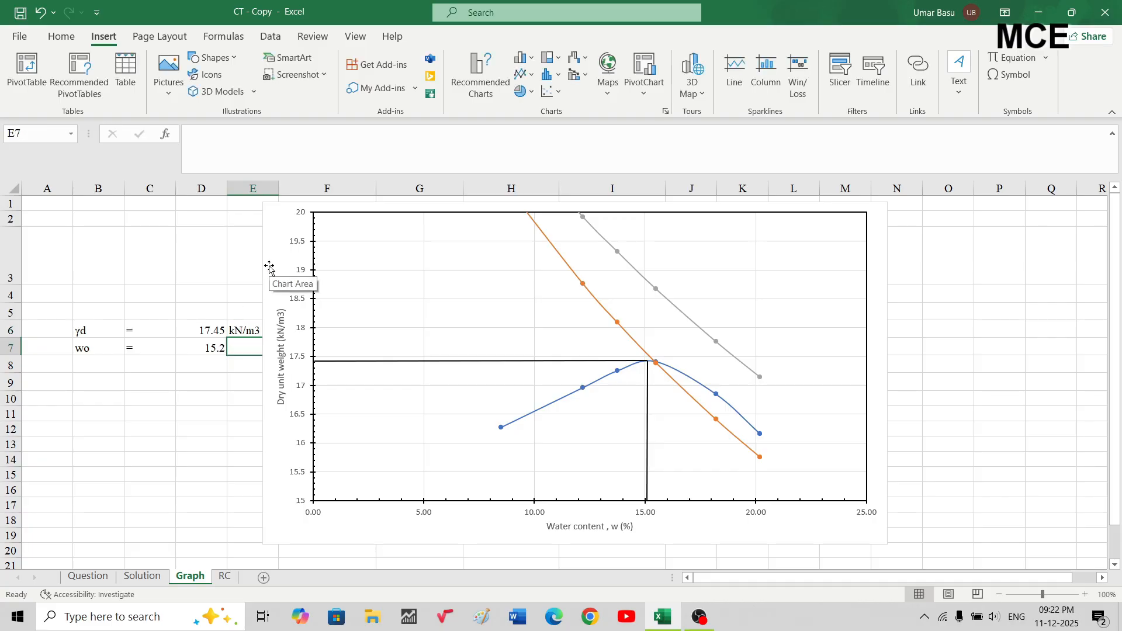
{"action": "type", "text": "%"}
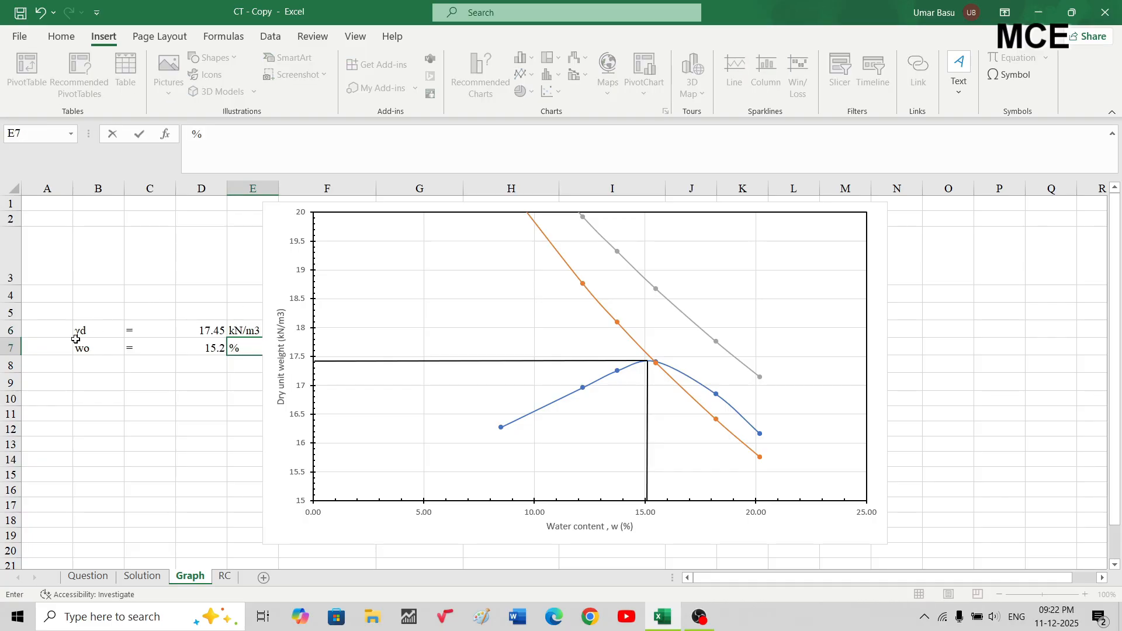
Centre the contents of cells B6:E7 both vertically and horizontally
{"action": "left_click_drag", "start_coordinate": [76, 339], "coordinate": [234, 349]}
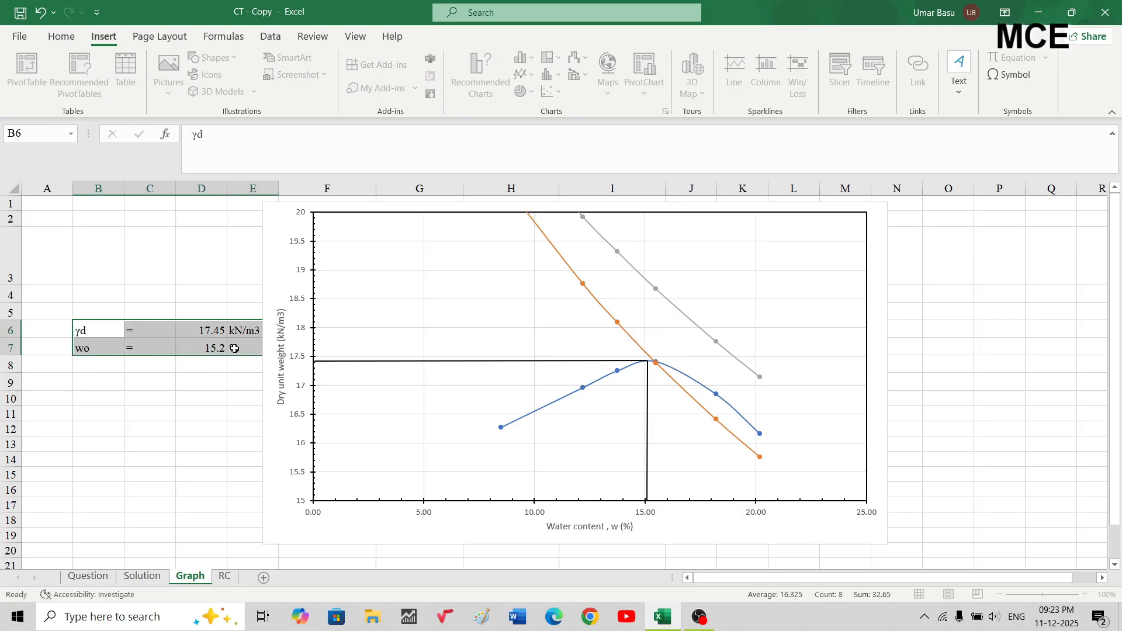
{"action": "left_click", "coordinate": [69, 37]}
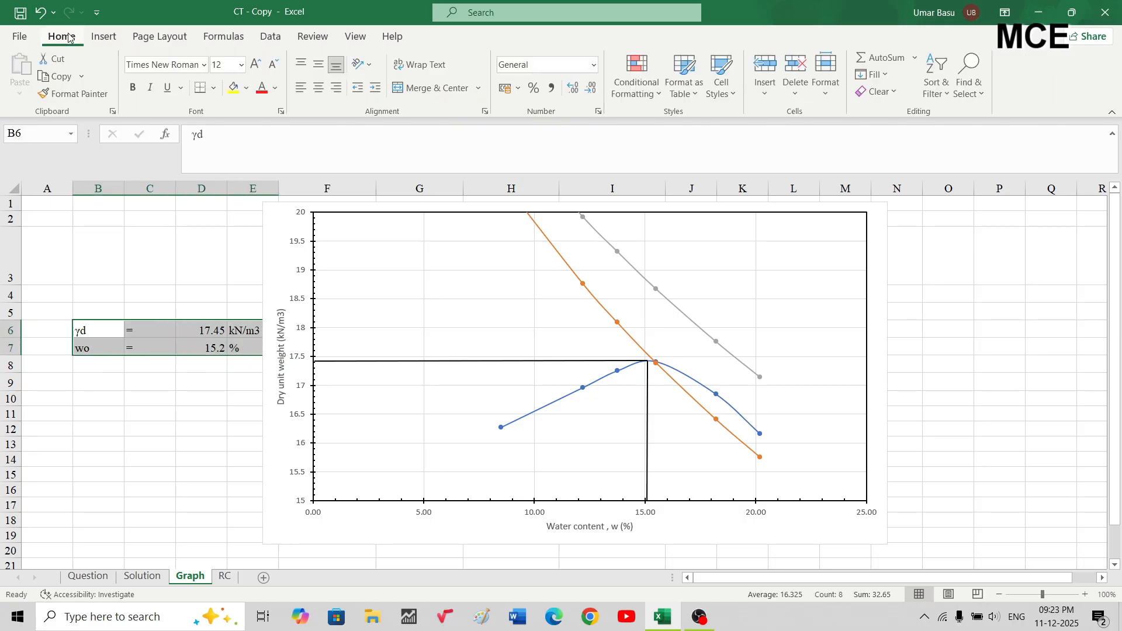
{"action": "left_click", "coordinate": [320, 65]}
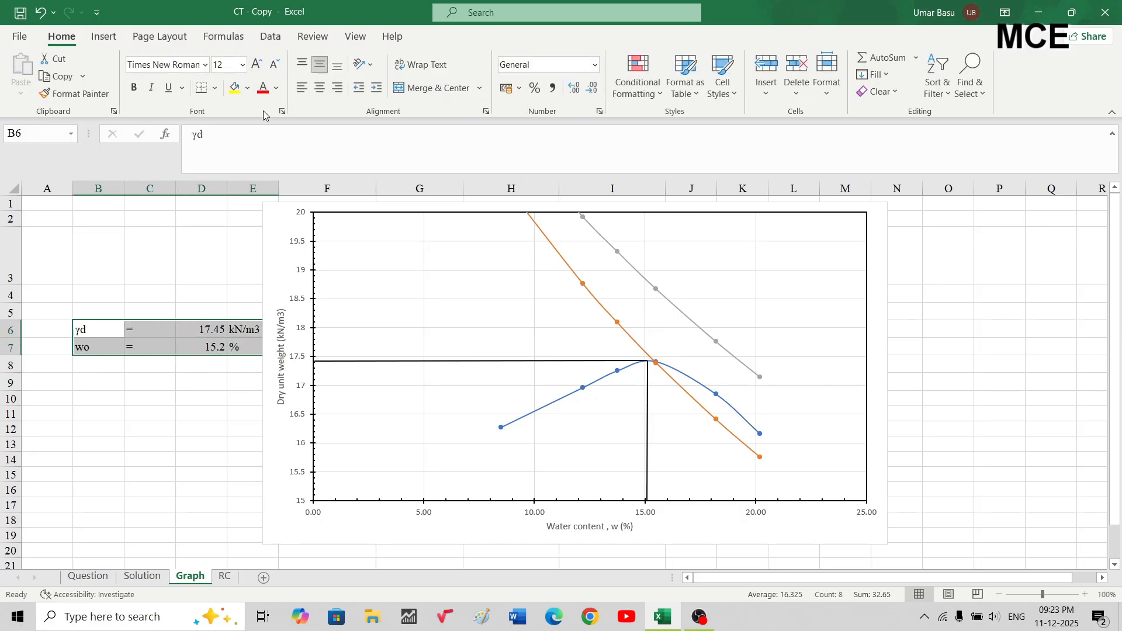
{"action": "left_click", "coordinate": [320, 88]}
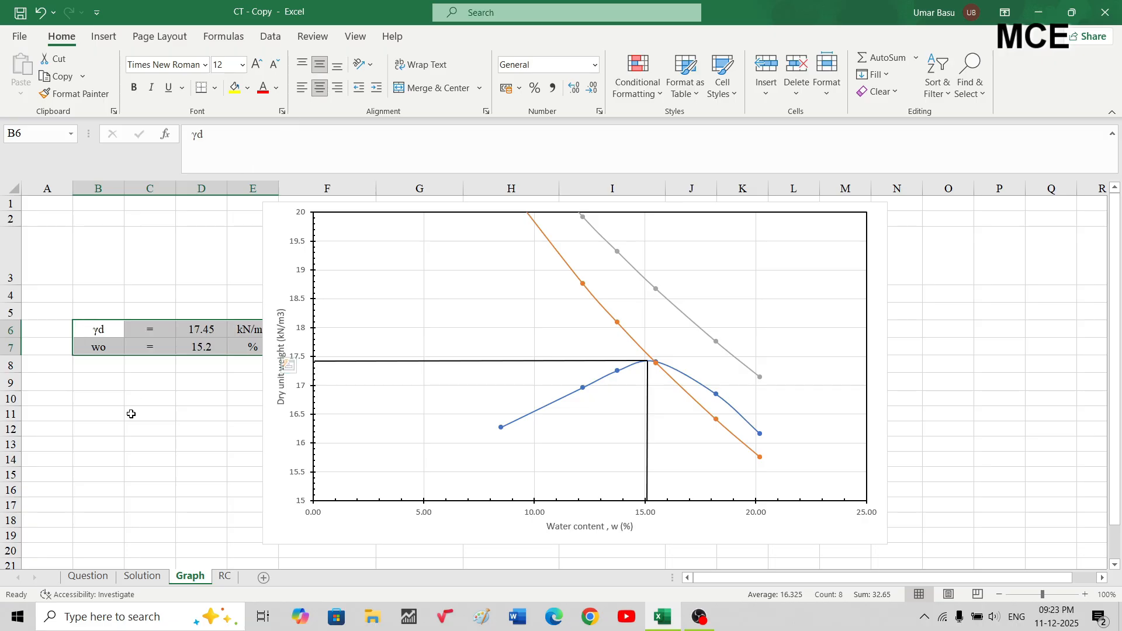
{"action": "left_click", "coordinate": [131, 413]}
{"action": "left_click", "coordinate": [197, 402]}
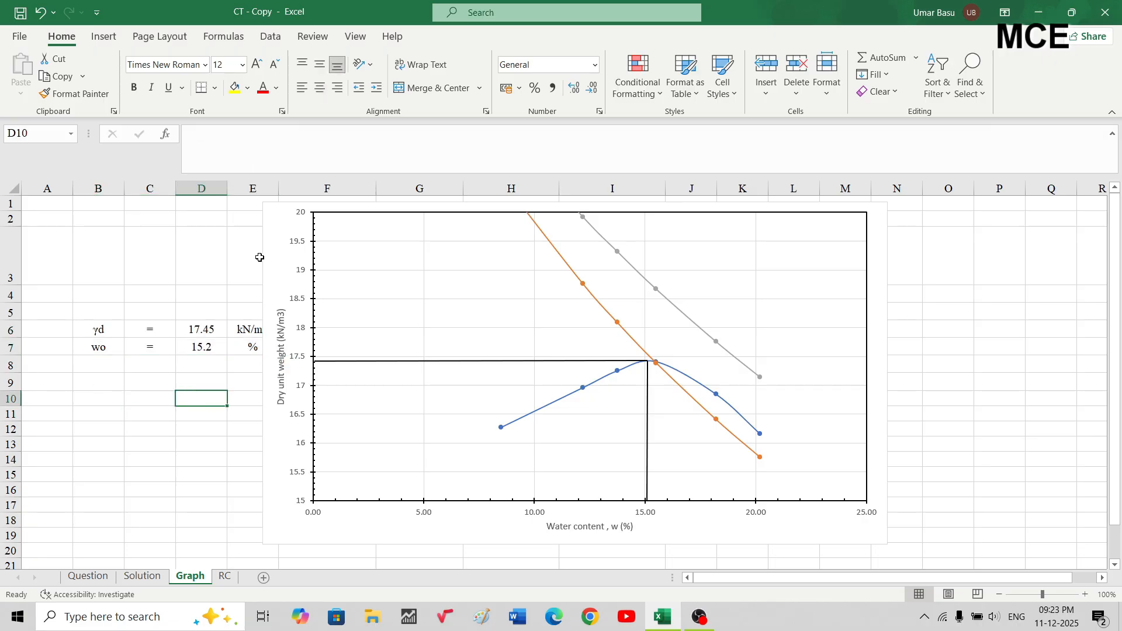
Extend the label in B6 to γd(max) and format d(max) as subscript
{"action": "double_click", "coordinate": [103, 331]}
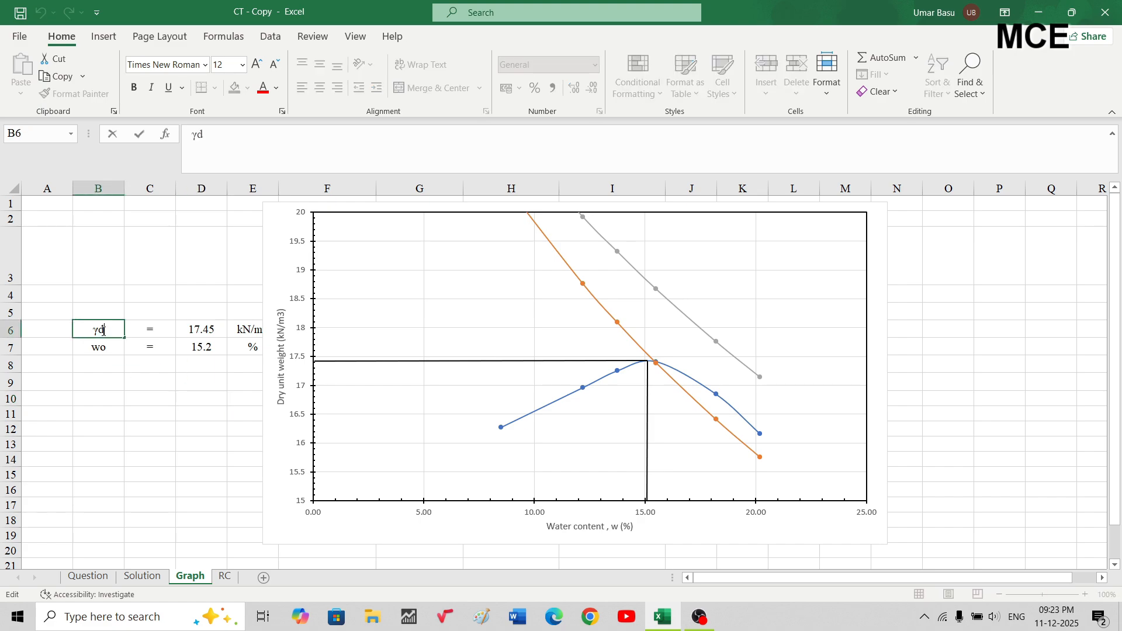
{"action": "type", "text": "(max)"}
{"action": "left_click_drag", "start_coordinate": [120, 330], "coordinate": [85, 330]}
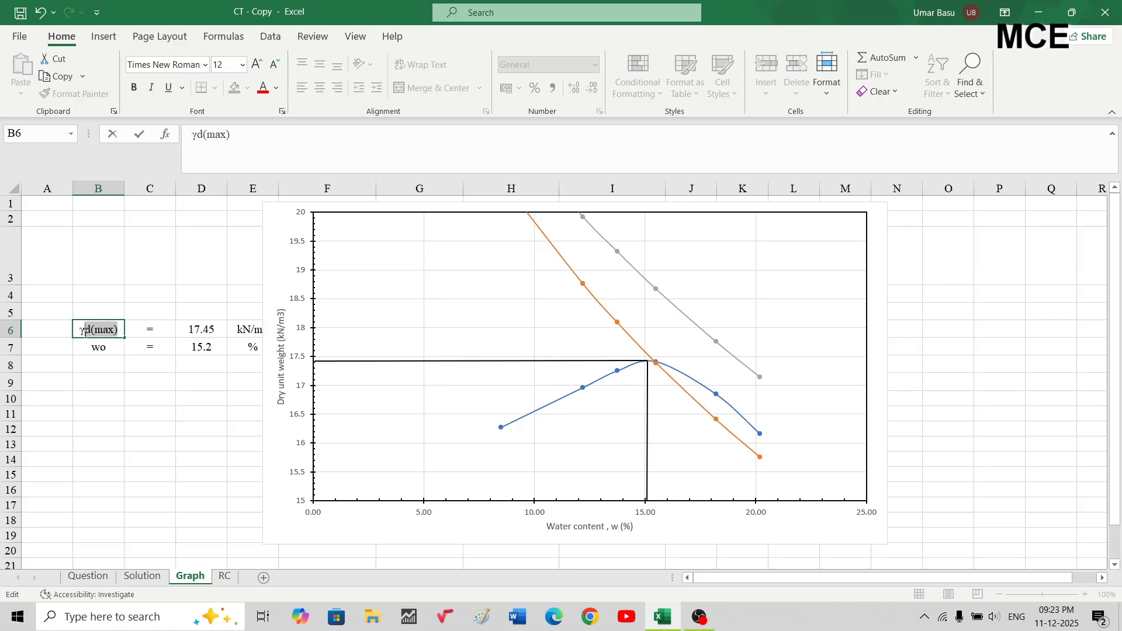
{"action": "left_click", "coordinate": [283, 111]}
{"action": "left_click", "coordinate": [69, 454]}
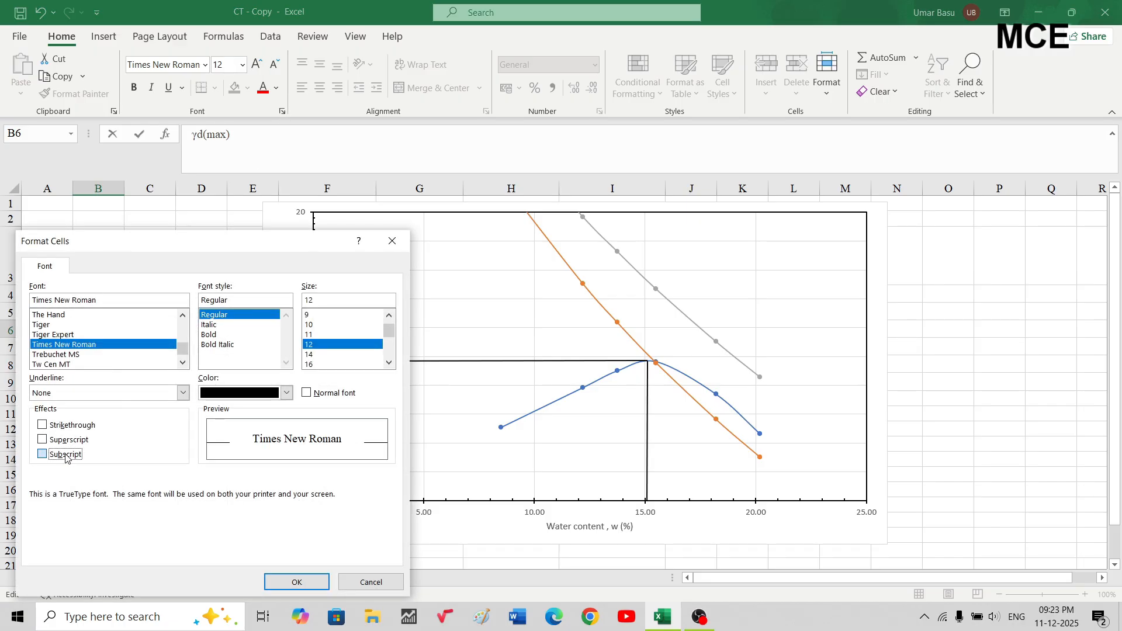
{"action": "left_click", "coordinate": [290, 579]}
{"action": "left_click", "coordinate": [241, 504]}
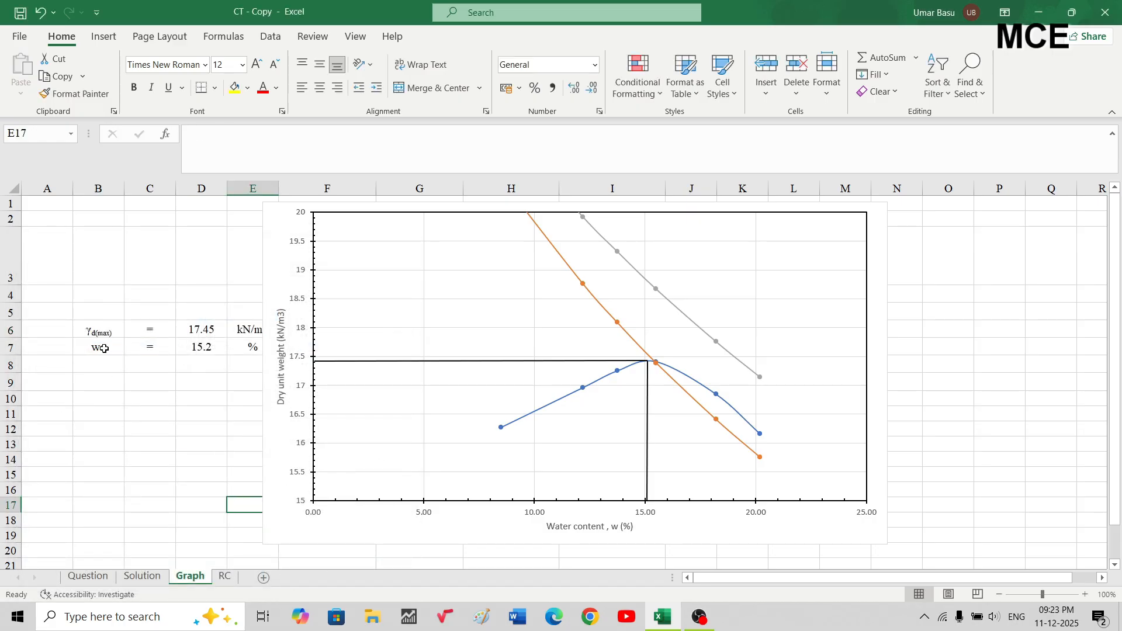
Format the letter o of the wo label in B7 as subscript
{"action": "left_click", "coordinate": [104, 348]}
{"action": "double_click", "coordinate": [103, 348]}
{"action": "left_click_drag", "start_coordinate": [106, 347], "coordinate": [100, 347]}
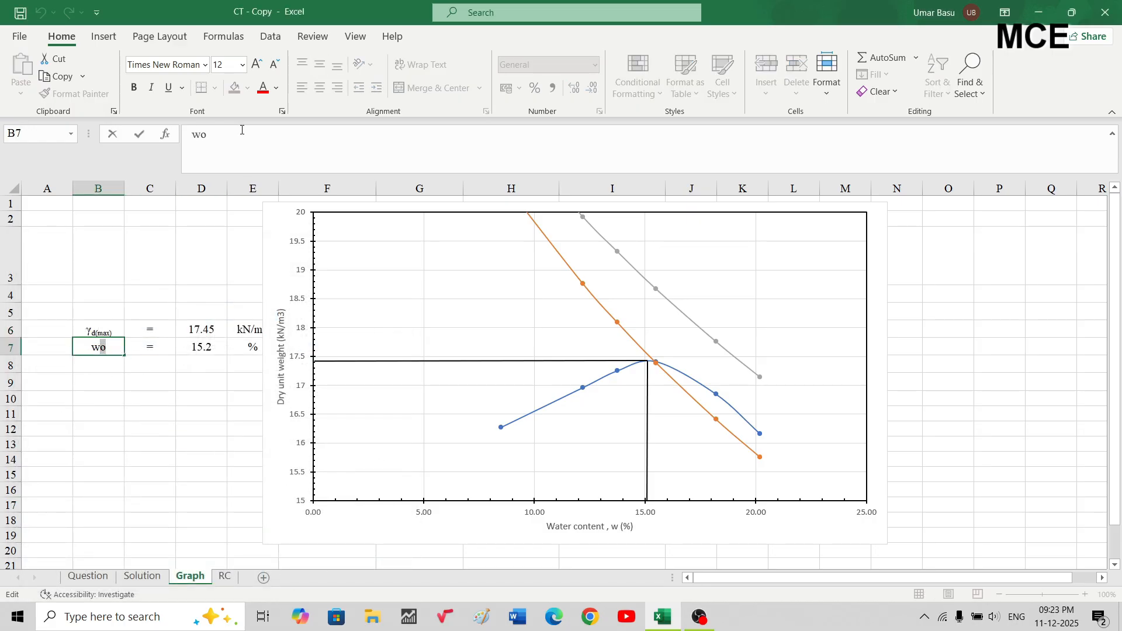
{"action": "left_click", "coordinate": [282, 111]}
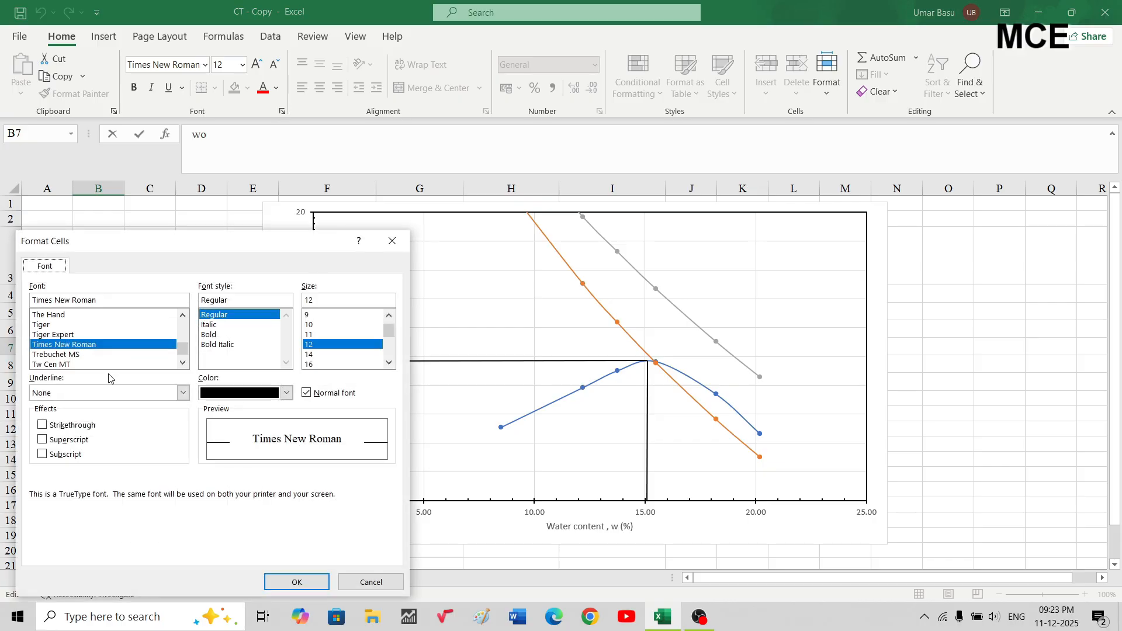
{"action": "left_click", "coordinate": [59, 454]}
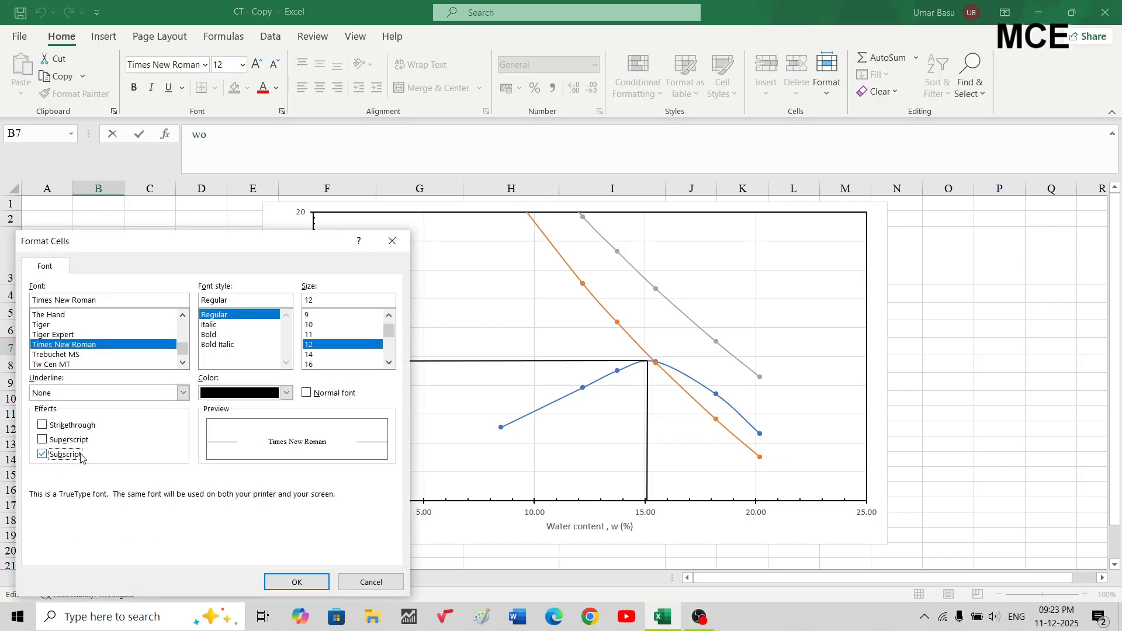
{"action": "left_click", "coordinate": [296, 581]}
{"action": "left_click", "coordinate": [186, 509]}
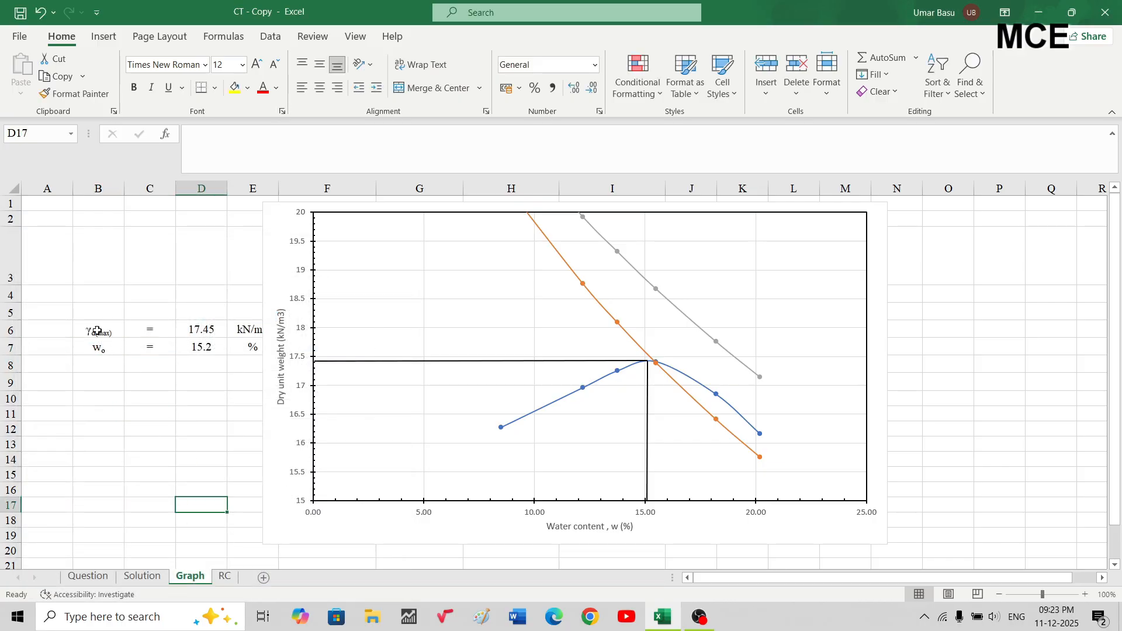
Make the labels in B6:B7 bold and increase their font by one size
{"action": "left_click_drag", "start_coordinate": [97, 331], "coordinate": [97, 347]}
{"action": "left_click", "coordinate": [134, 92]}
{"action": "left_click", "coordinate": [170, 449]}
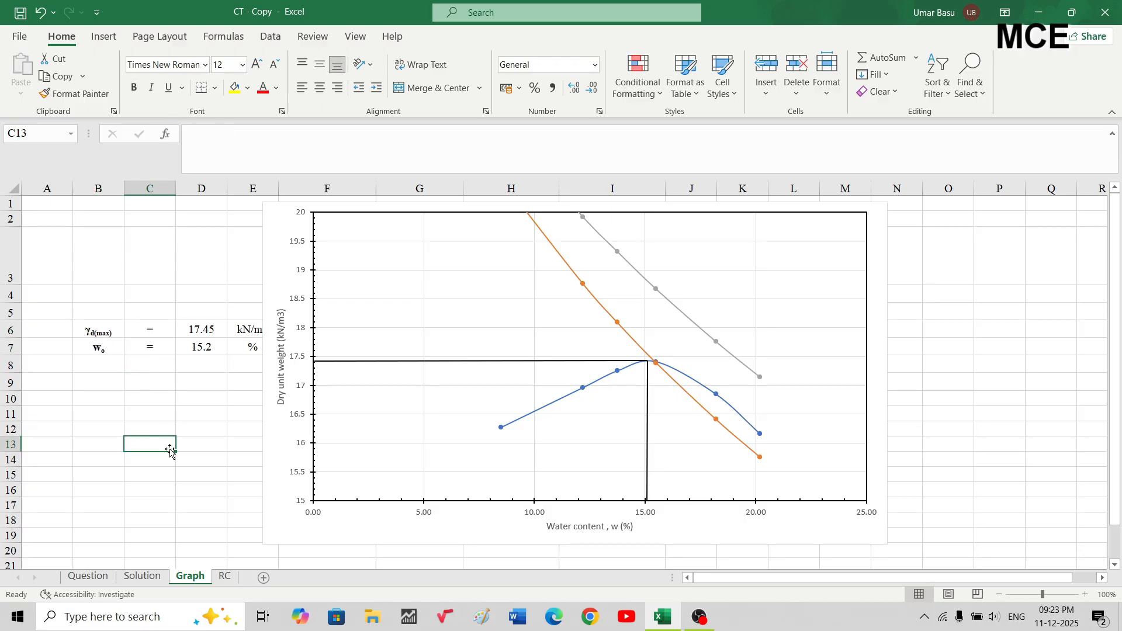
{"action": "left_click", "coordinate": [94, 334]}
{"action": "left_click_drag", "start_coordinate": [95, 335], "coordinate": [99, 348]}
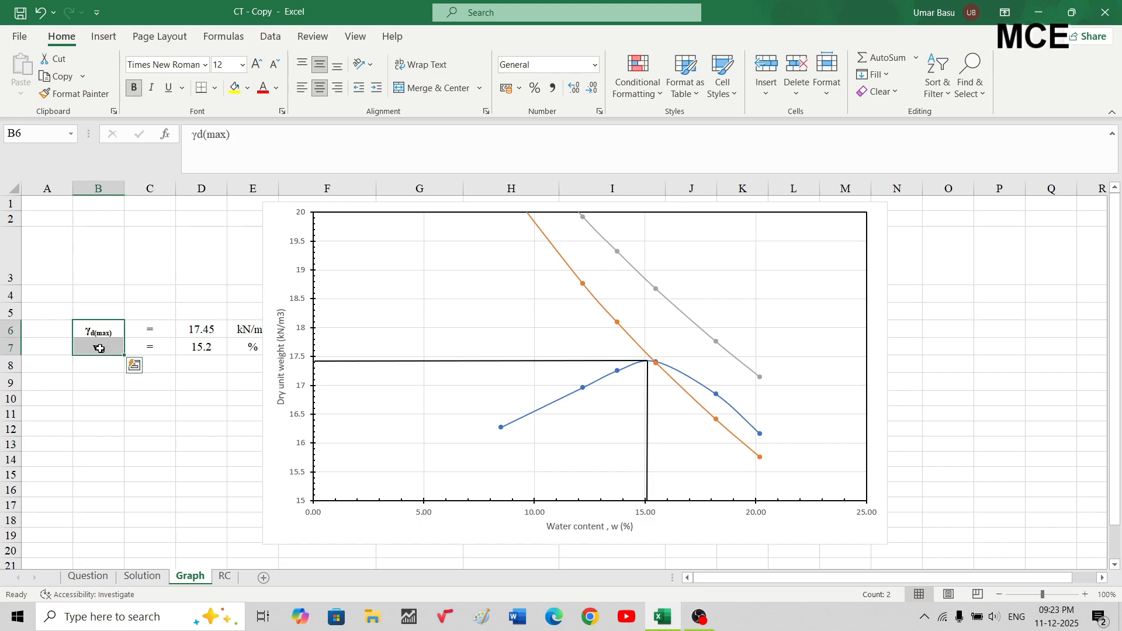
{"action": "left_click", "coordinate": [258, 65]}
{"action": "left_click", "coordinate": [163, 418]}
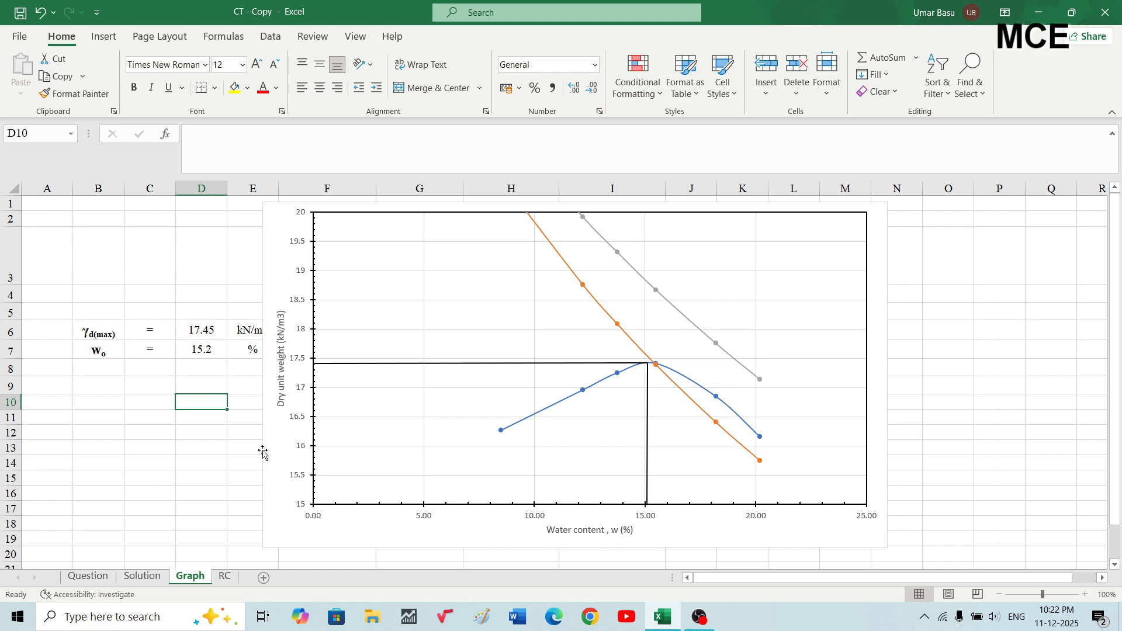
Review the field dry unit weight calculation on the RC sheet and return to the Graph sheet
{"action": "left_click", "coordinate": [226, 577]}
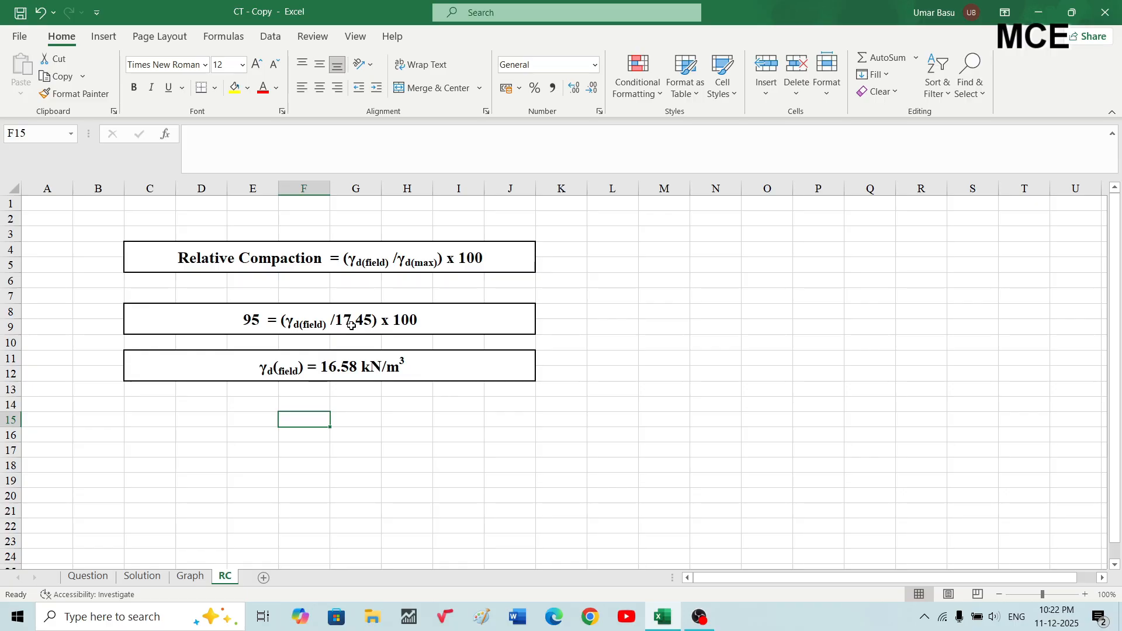
{"action": "left_click", "coordinate": [271, 378]}
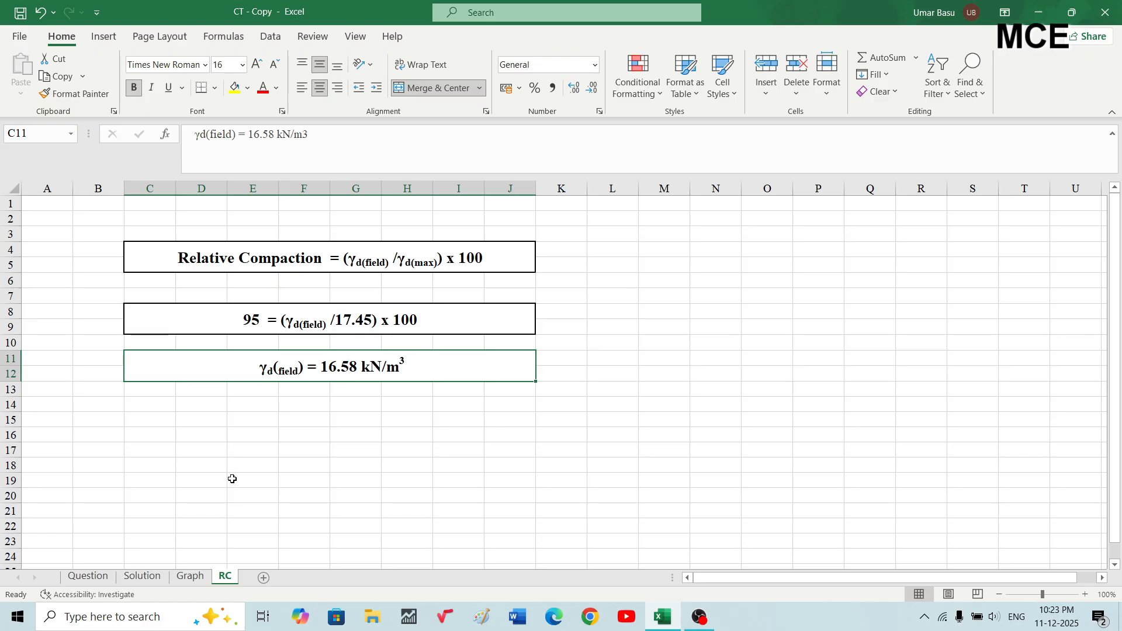
{"action": "left_click", "coordinate": [190, 576]}
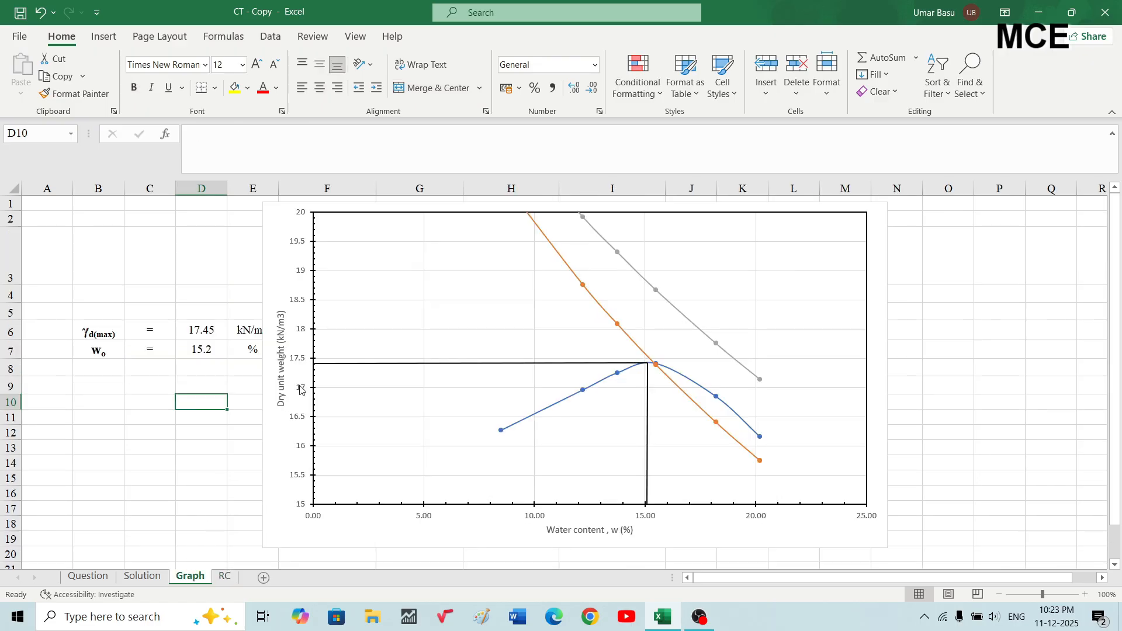
Draw a horizontal line about 15.33 cm long from just above 16.5 on the vertical axis to the compaction curve's wet side, in medium-weight black style
{"action": "left_click", "coordinate": [107, 38]}
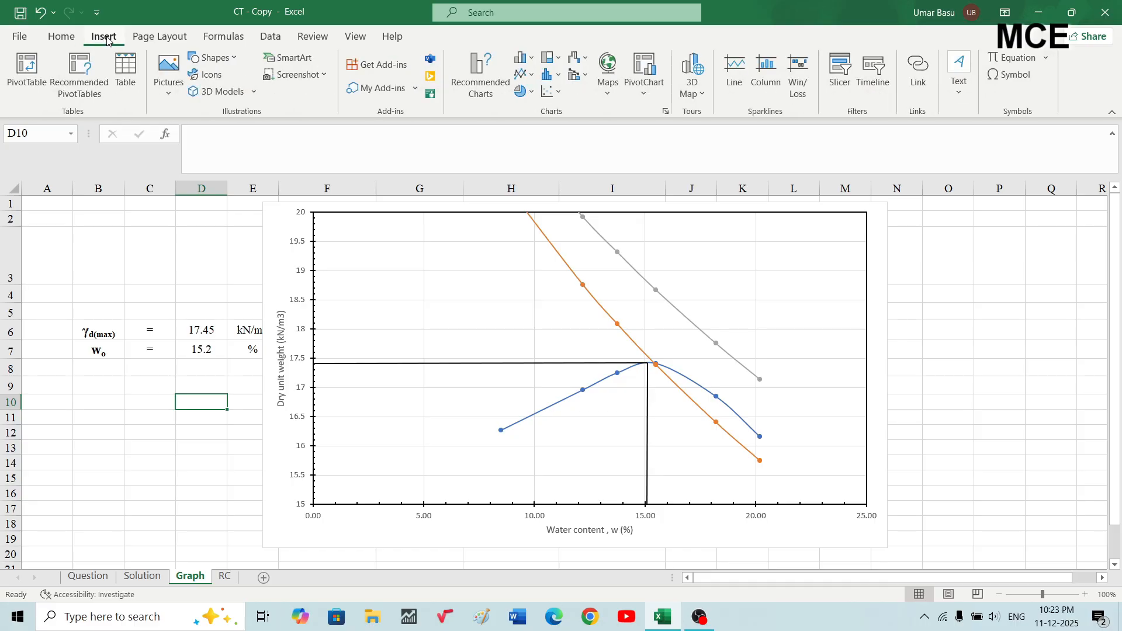
{"action": "left_click", "coordinate": [228, 57]}
{"action": "left_click", "coordinate": [208, 95]}
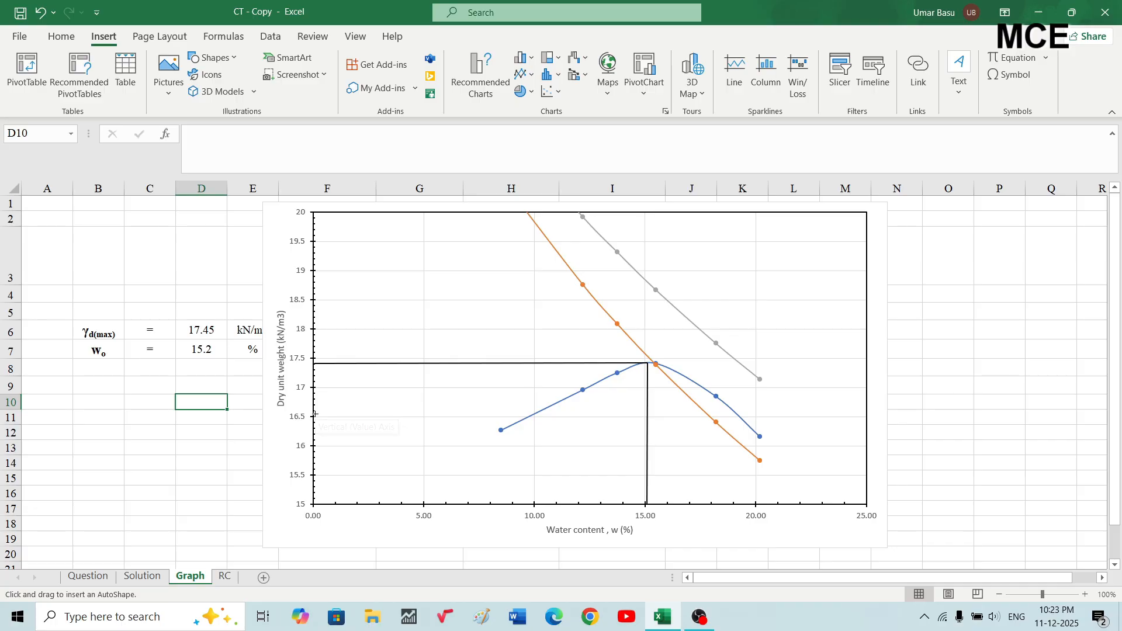
{"action": "left_click_drag", "start_coordinate": [313, 415], "coordinate": [736, 412]}
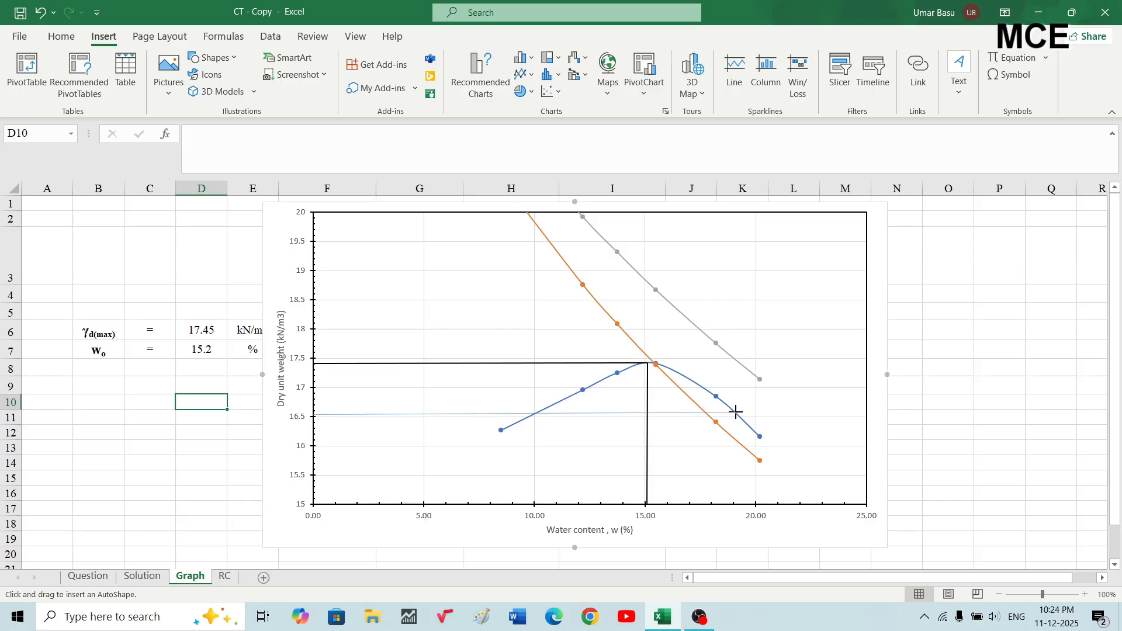
{"action": "left_click_drag", "start_coordinate": [736, 412], "coordinate": [737, 415]}
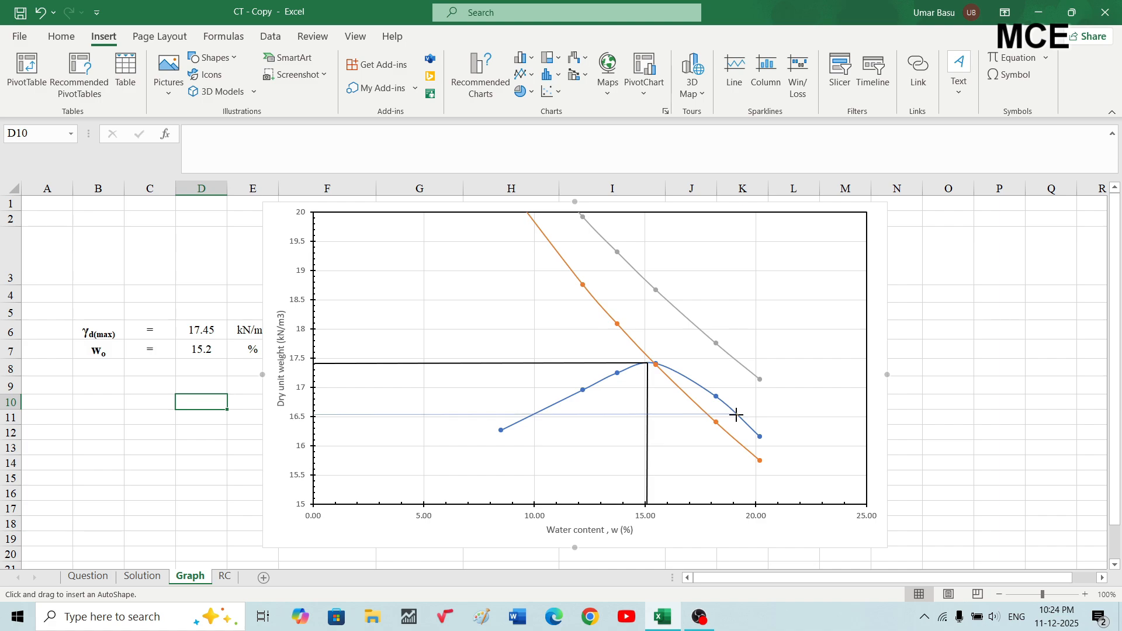
{"action": "left_click_drag", "start_coordinate": [737, 415], "coordinate": [736, 415]}
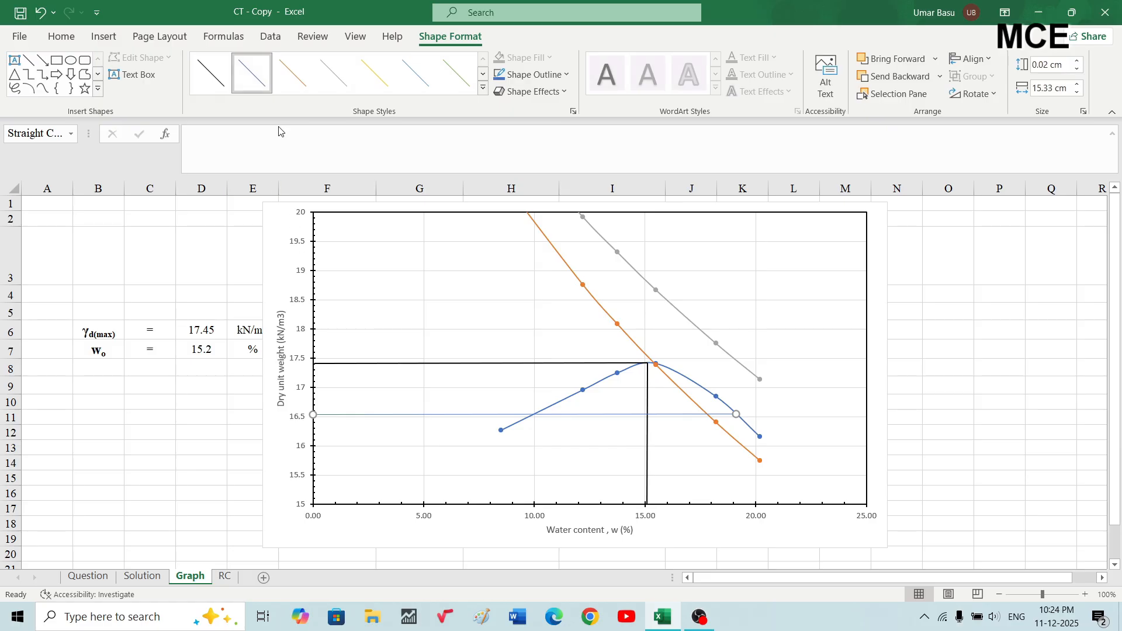
{"action": "left_click", "coordinate": [483, 87]}
{"action": "left_click", "coordinate": [205, 192]}
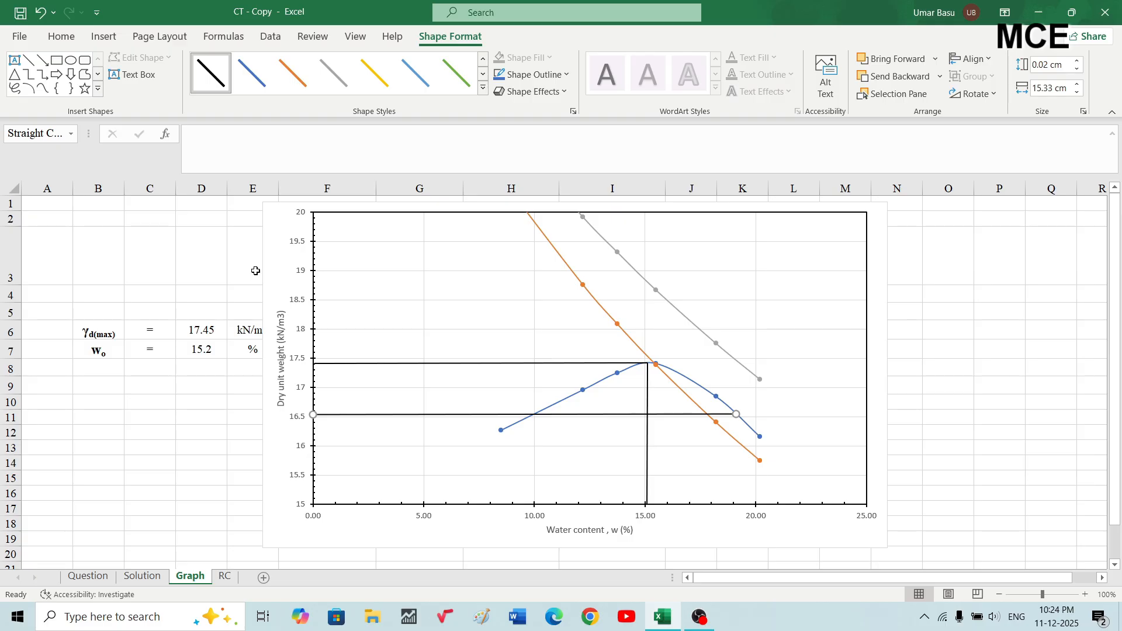
Draw a vertical line about 3.26 cm long from the curve's dry-side intersection to the water content axis, in a solid black style
{"action": "left_click", "coordinate": [27, 63]}
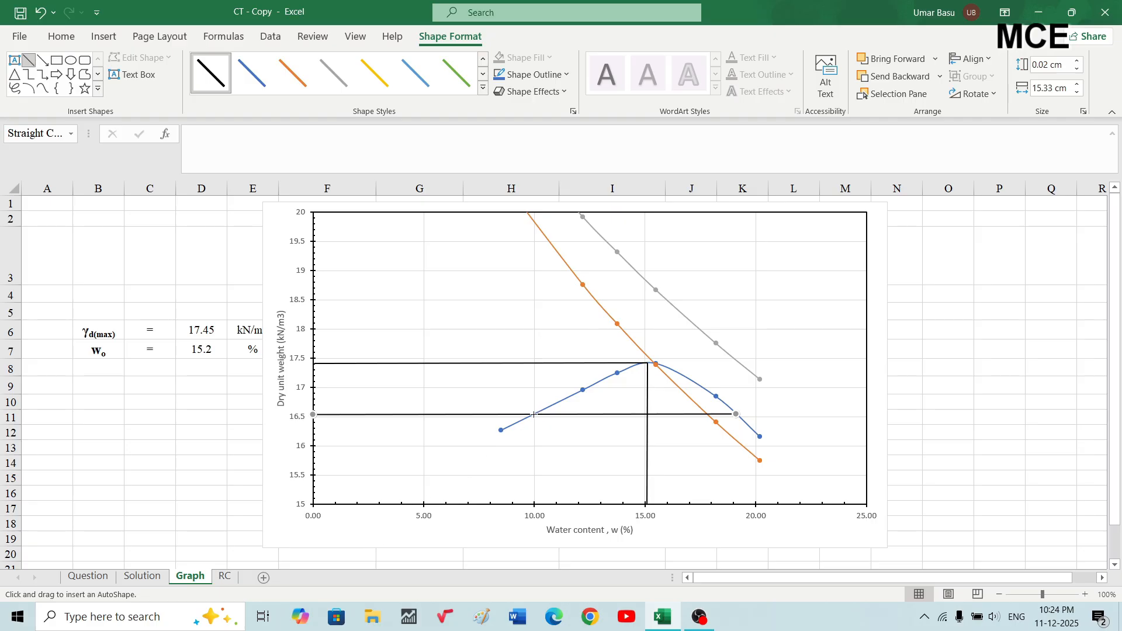
{"action": "left_click_drag", "start_coordinate": [533, 415], "coordinate": [535, 504]}
{"action": "left_click_drag", "start_coordinate": [535, 503], "coordinate": [534, 504]}
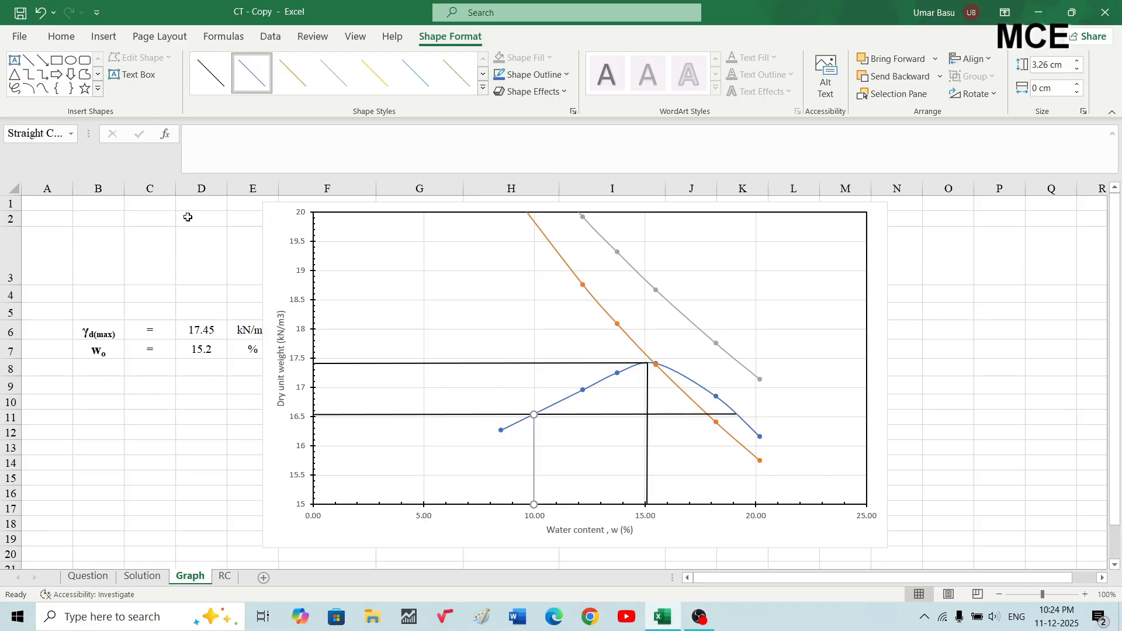
{"action": "left_click", "coordinate": [484, 89]}
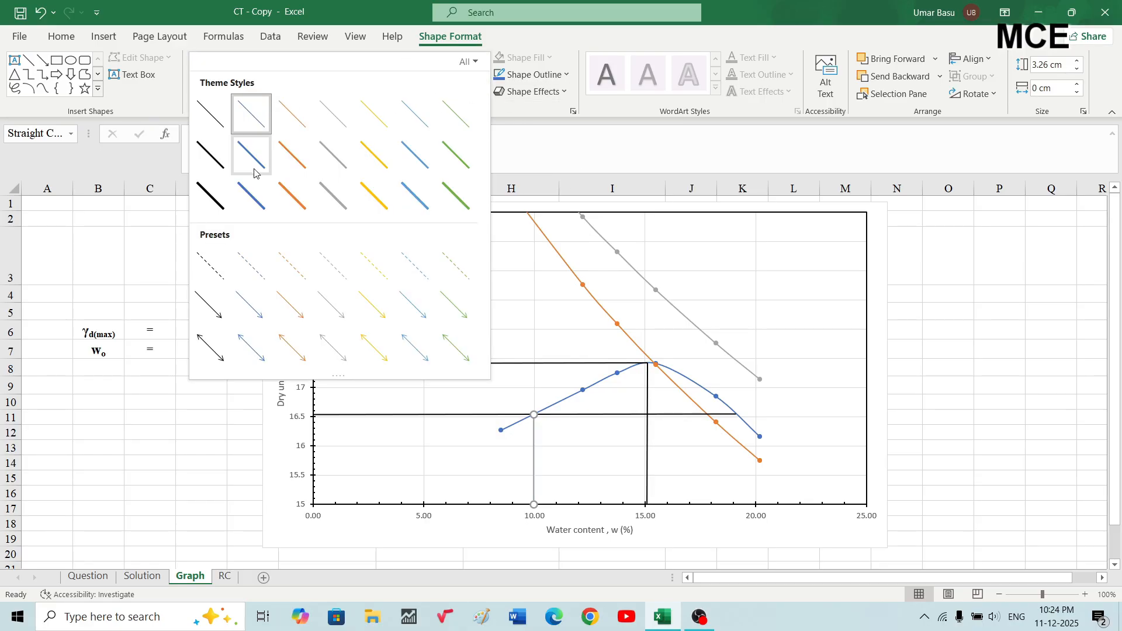
{"action": "left_click", "coordinate": [224, 196]}
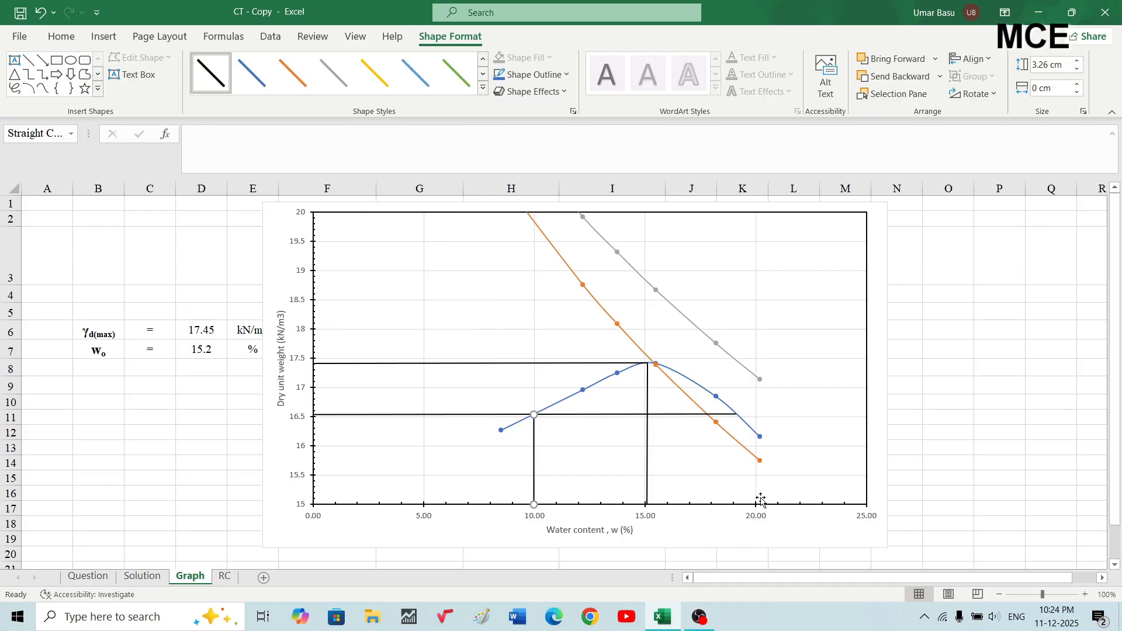
Draw a vertical line about 3.3 cm long from the curve's wet-side intersection to the water content axis, in medium-weight black style
{"action": "left_click", "coordinate": [31, 61]}
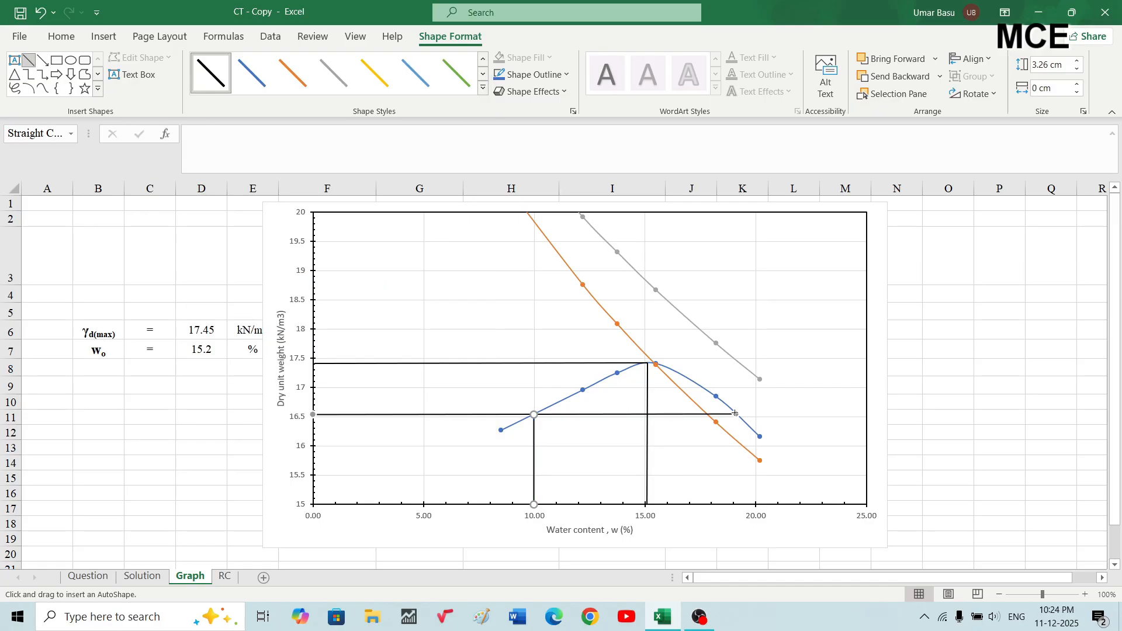
{"action": "left_click_drag", "start_coordinate": [736, 414], "coordinate": [736, 504]}
{"action": "left_click_drag", "start_coordinate": [737, 503], "coordinate": [737, 504]}
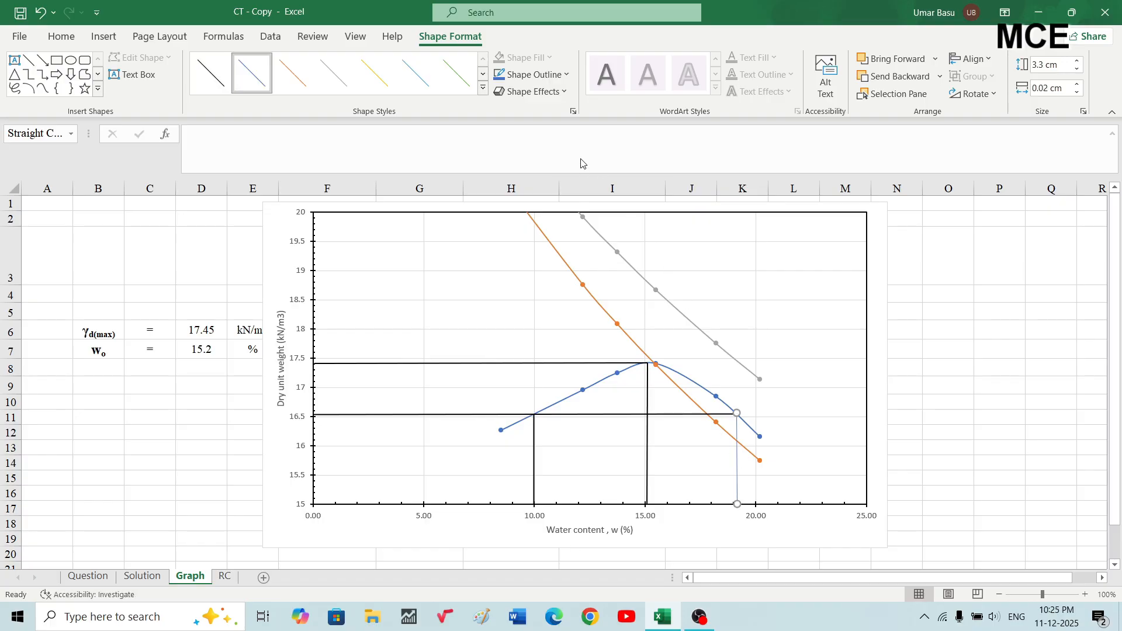
{"action": "left_click", "coordinate": [480, 91]}
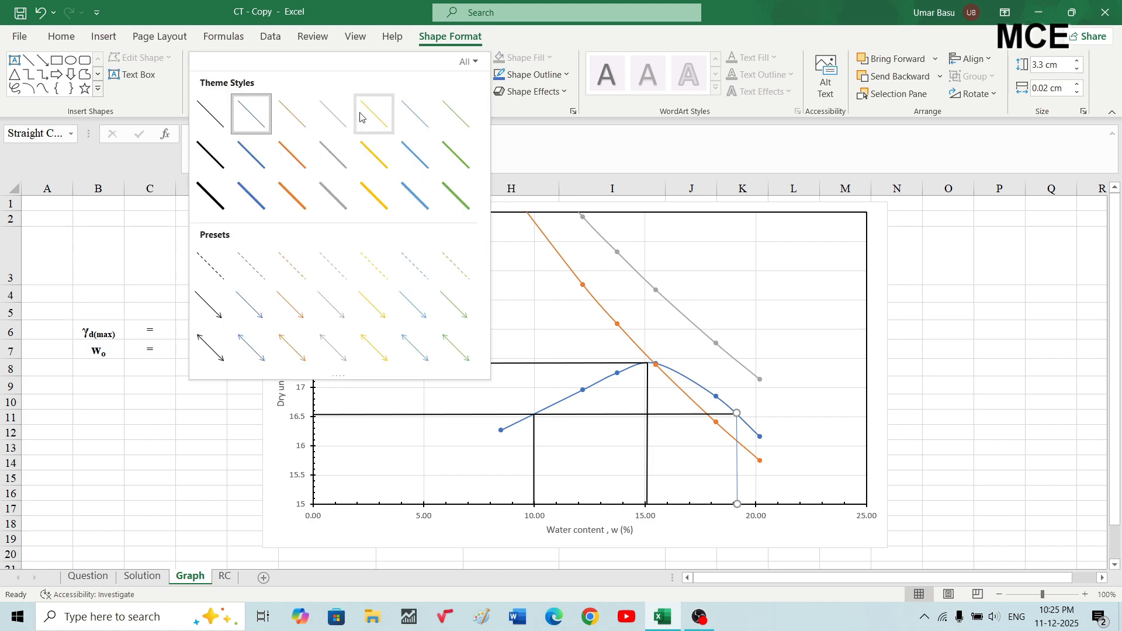
{"action": "left_click", "coordinate": [214, 155]}
{"action": "left_click", "coordinate": [825, 471]}
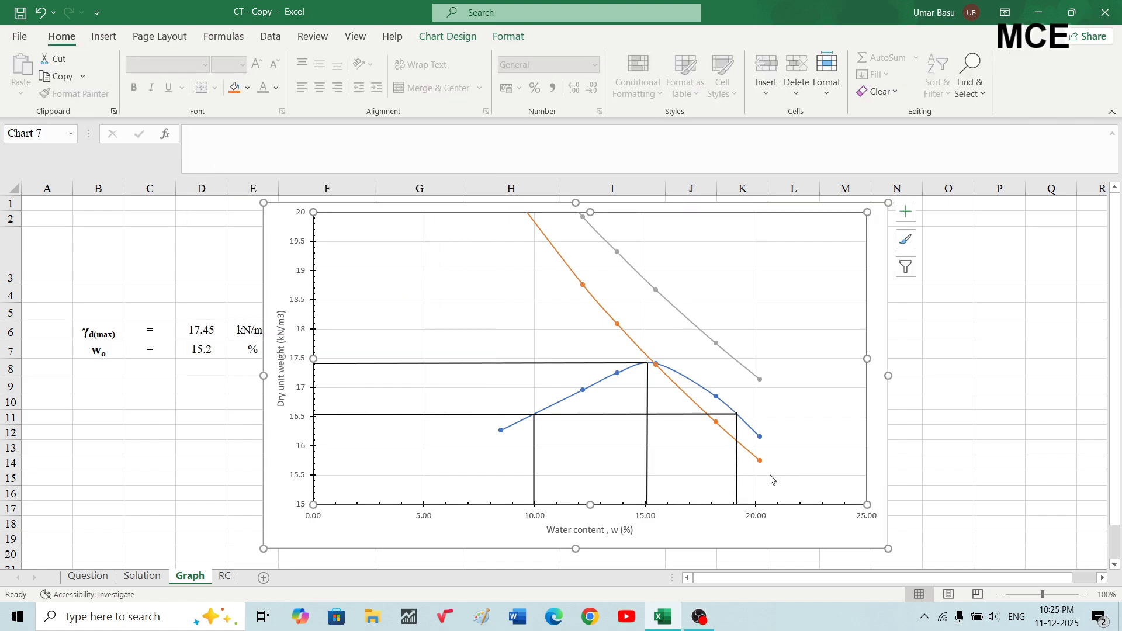
{"action": "left_click", "coordinate": [736, 481]}
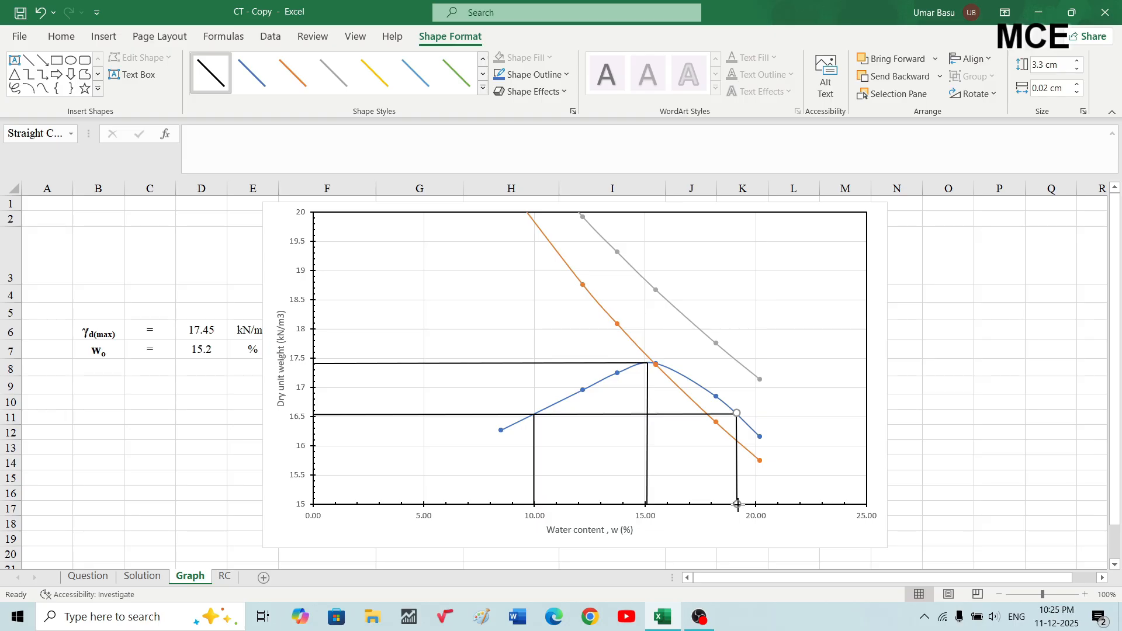
{"action": "left_click", "coordinate": [776, 450]}
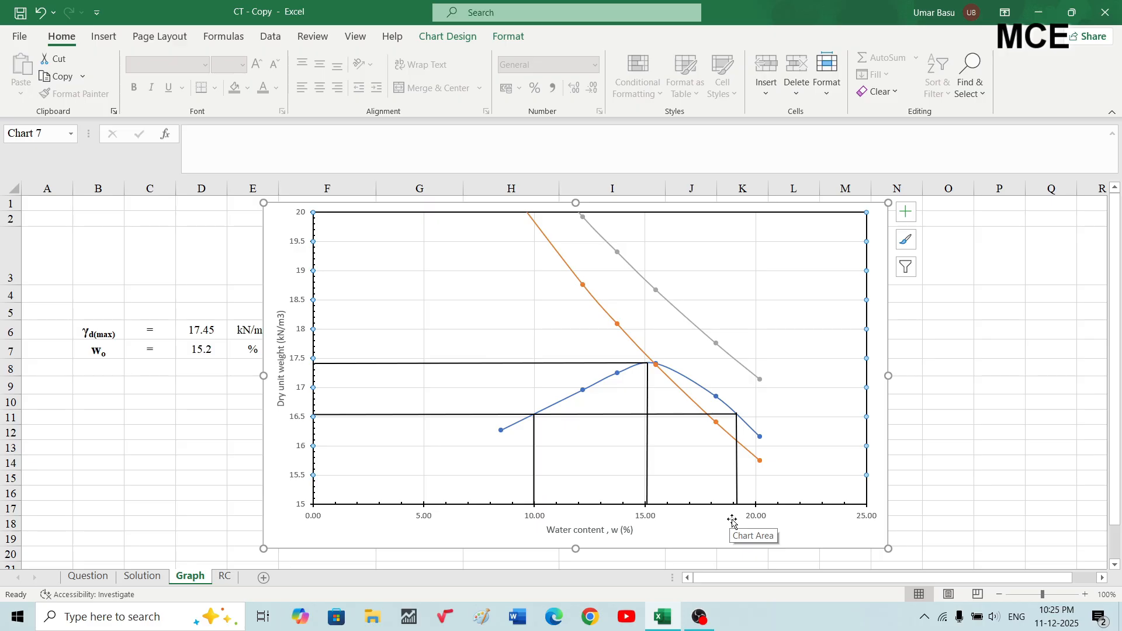
{"action": "left_click", "coordinate": [1024, 380]}
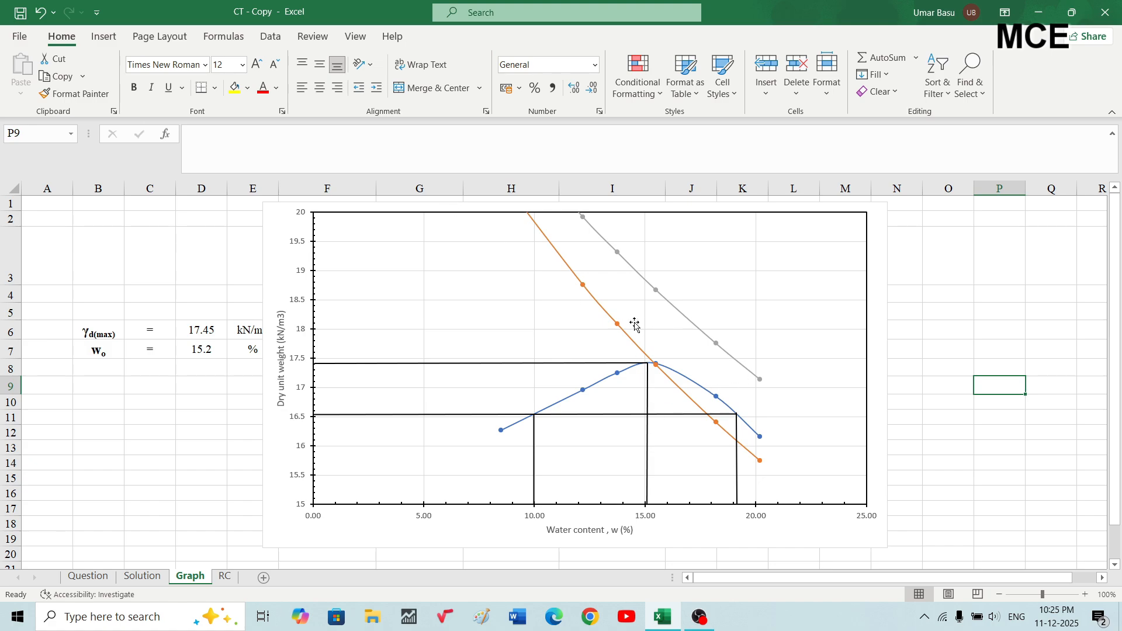
Inspect the orange and grey data series on the compaction chart in turn, leaving the chart deselected
{"action": "left_click", "coordinate": [608, 313]}
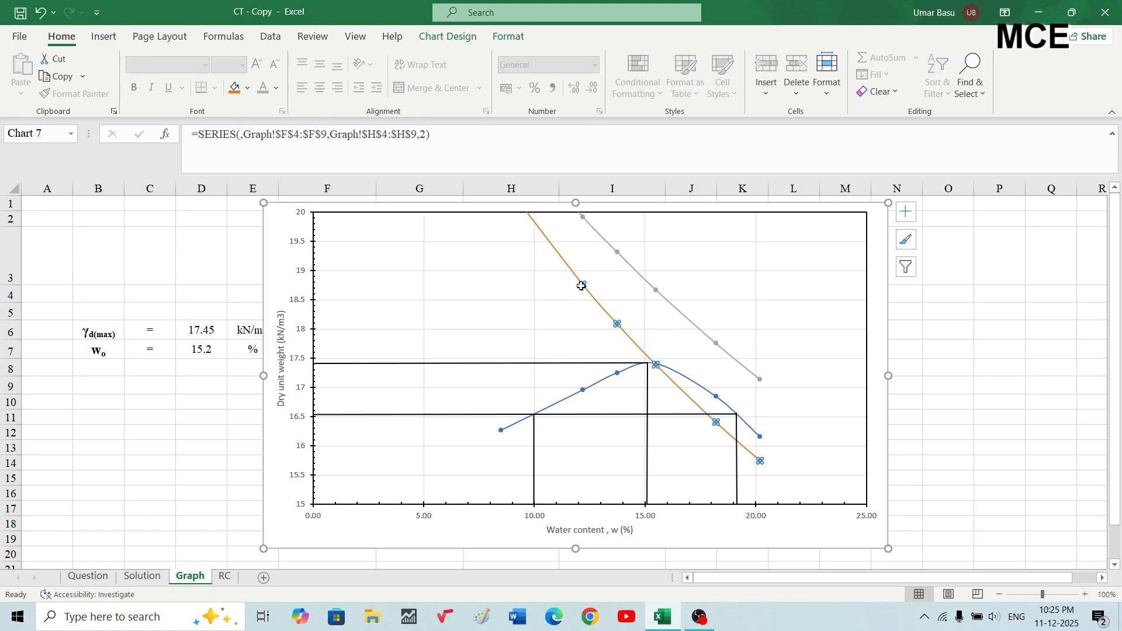
{"action": "left_click", "coordinate": [633, 265]}
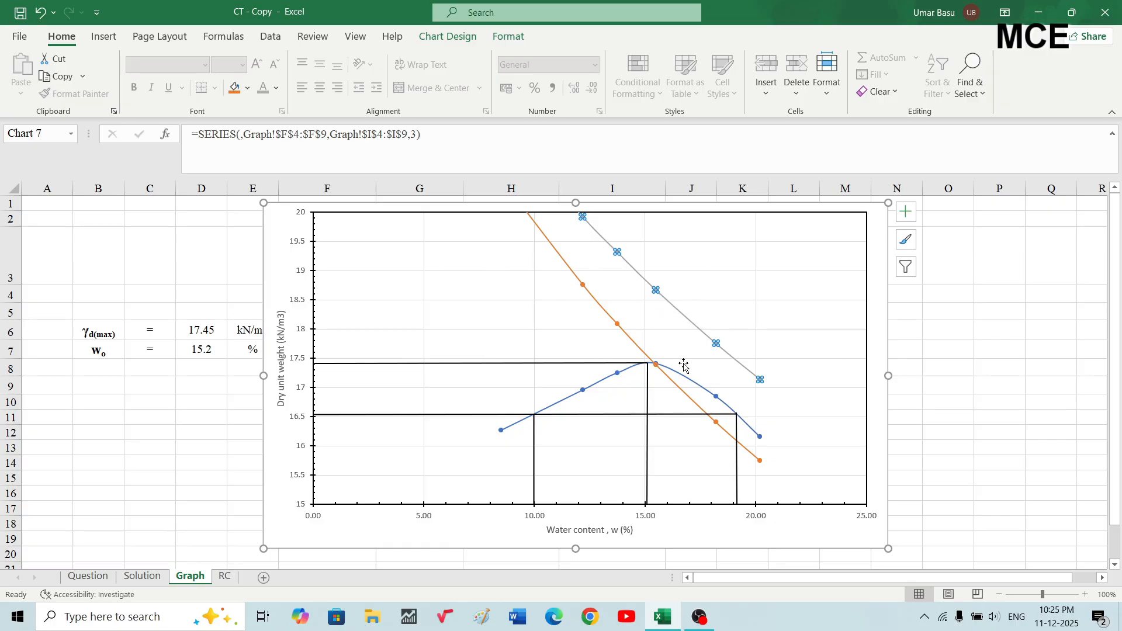
{"action": "left_click", "coordinate": [1069, 399]}
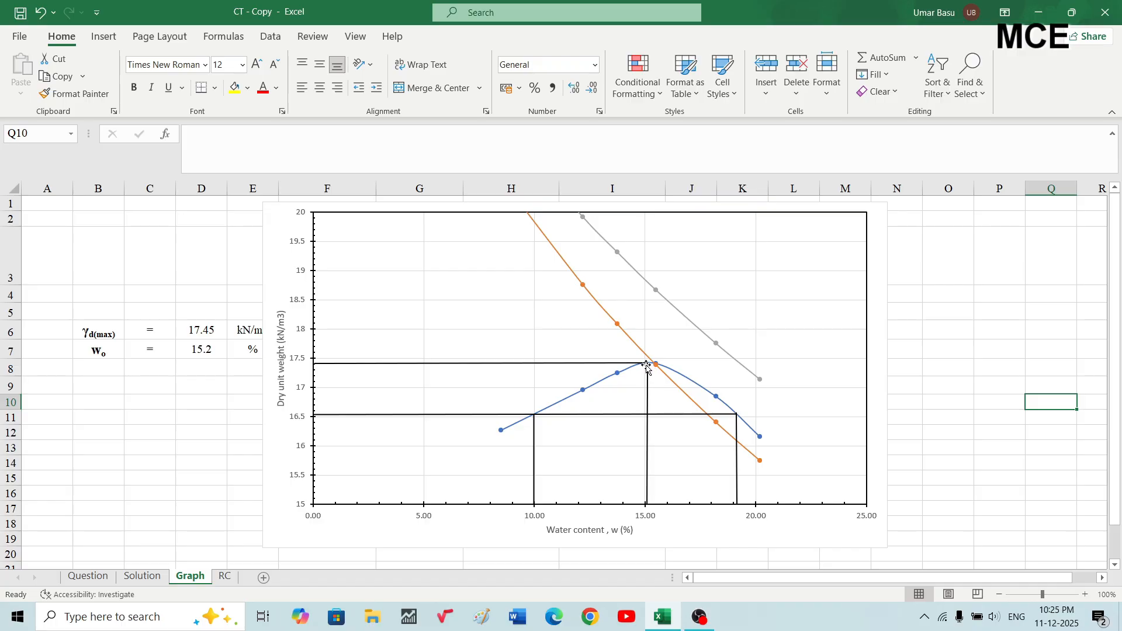